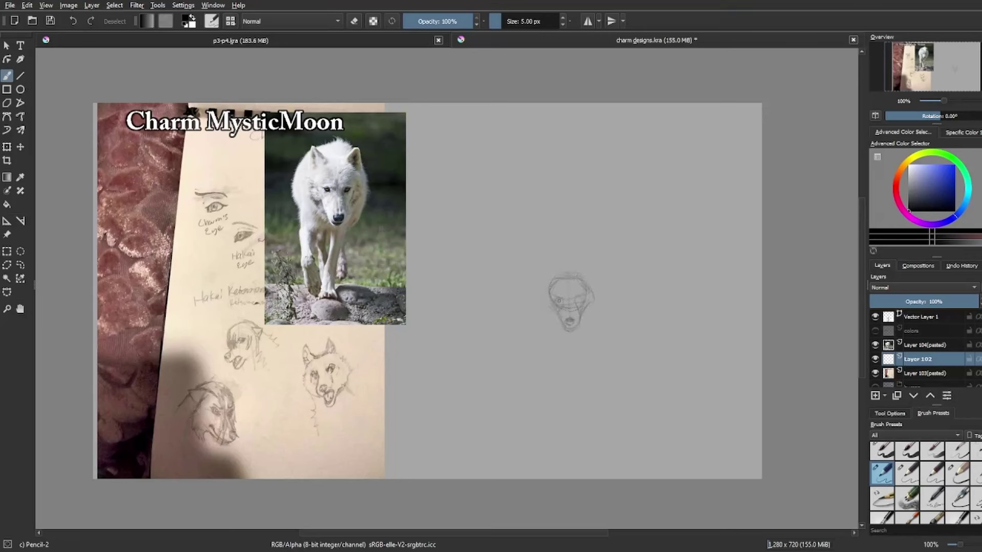
- Turn on horizontal mirroring and sketch the wolf's face, eyes, ears, cheeks and muzzle
key(ctrl+m)
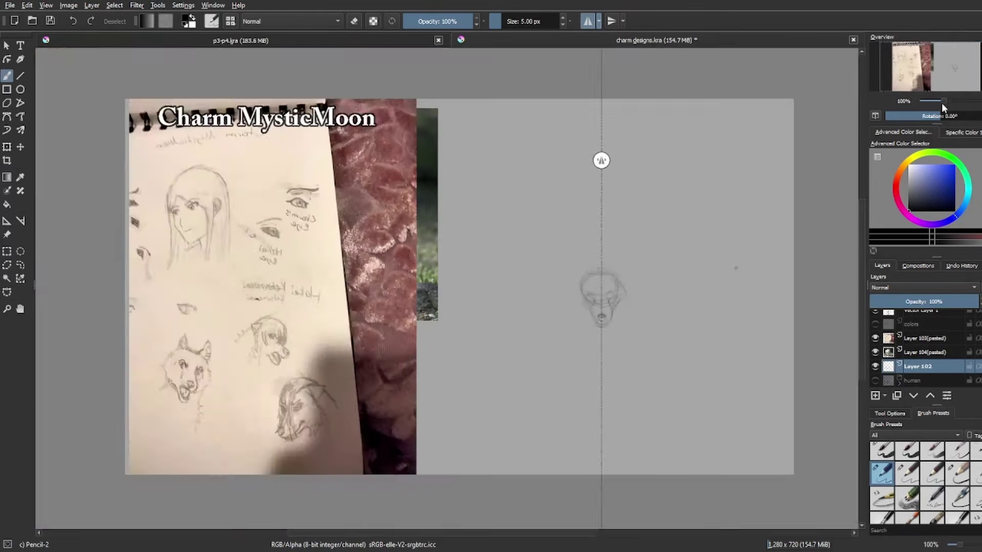
drag(940, 102, 949, 102)
mouse_move(656, 229)
mouse_down()
mouse_move(675, 239)
mouse_move(596, 271)
mouse_up()
key(minus)
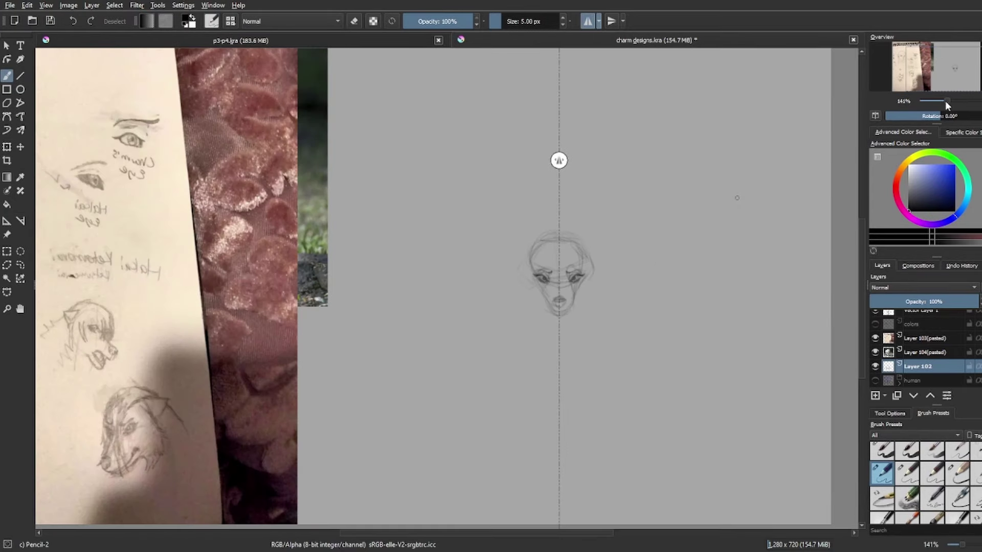
drag(920, 352, 920, 337)
mouse_move(517, 253)
mouse_down()
mouse_move(514, 287)
mouse_move(543, 299)
mouse_up()
drag(537, 214, 522, 254)
mouse_move(544, 226)
mouse_down()
mouse_move(546, 238)
mouse_move(527, 252)
mouse_move(526, 245)
mouse_up()
key(ctrl+z)
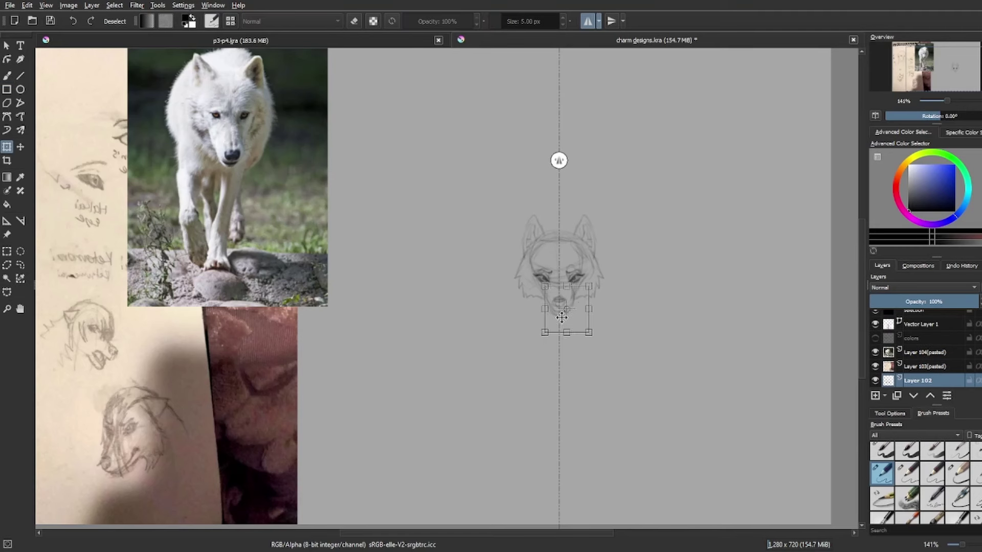
drag(548, 281, 549, 295)
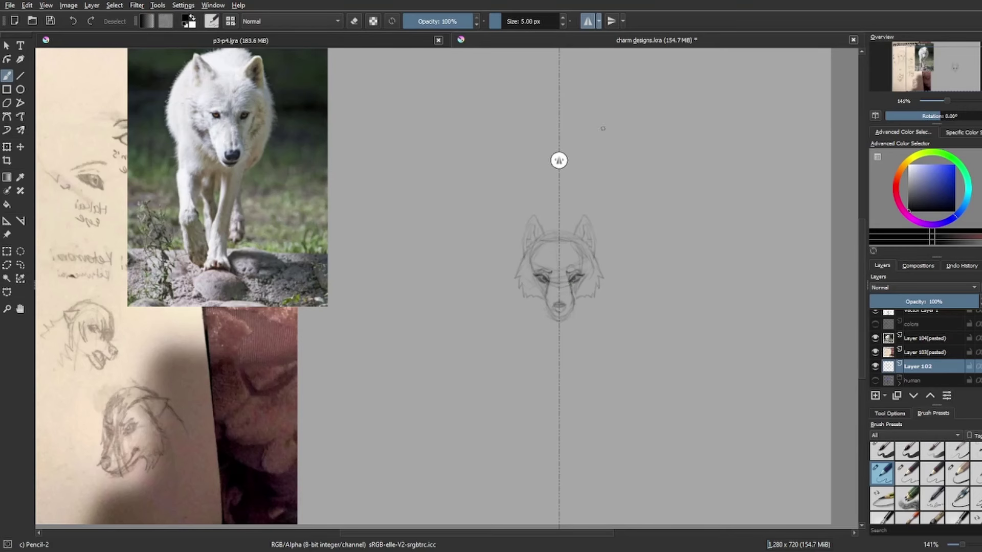
- Sketch the wolf's chest, body sides and both forelegs, then save
key(1)
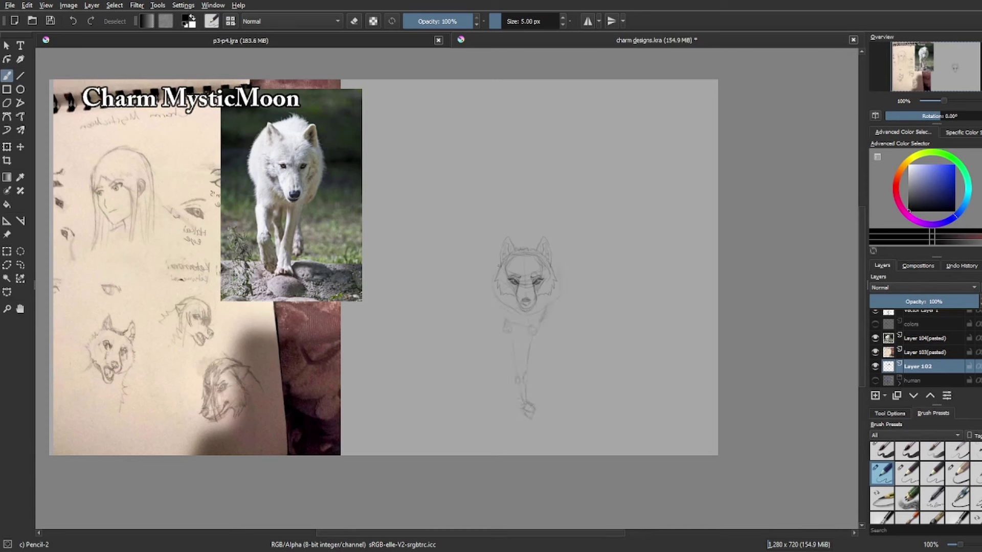
drag(512, 318, 536, 329)
drag(494, 286, 489, 319)
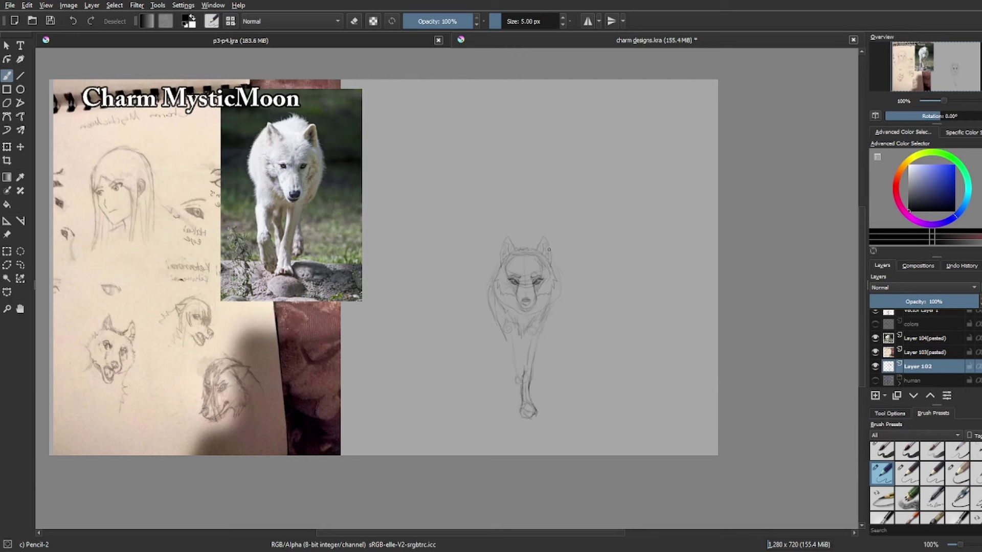
key(ctrl+z)
key(ctrl+s)
drag(517, 414, 517, 382)
drag(521, 371, 510, 343)
mouse_move(533, 324)
mouse_down()
mouse_move(526, 342)
mouse_move(536, 358)
mouse_up()
drag(550, 323, 557, 329)
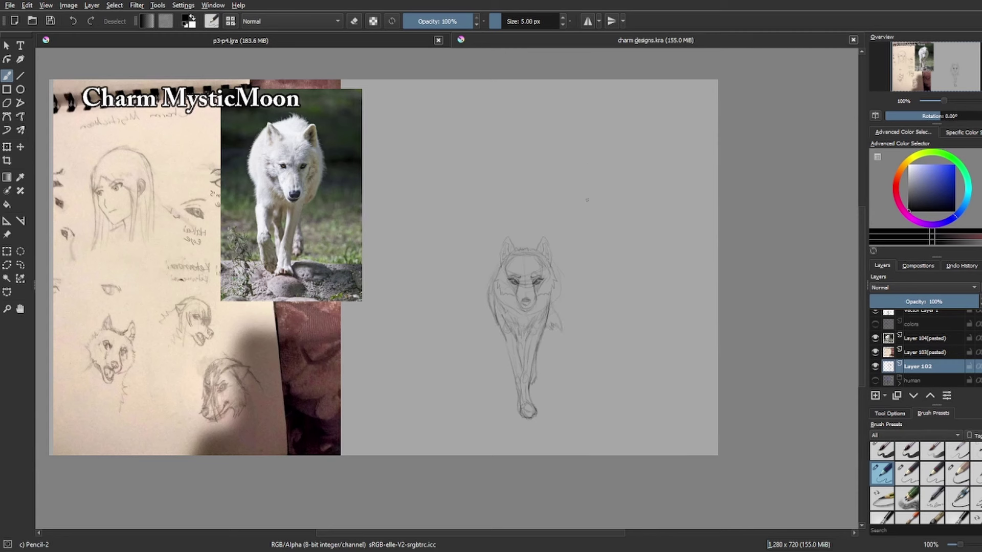
key(ctrl+s)
- Move the wolf sketch to the upper right and paste the wolf-and-red-tree photo
key(t)
drag(524, 327, 641, 184)
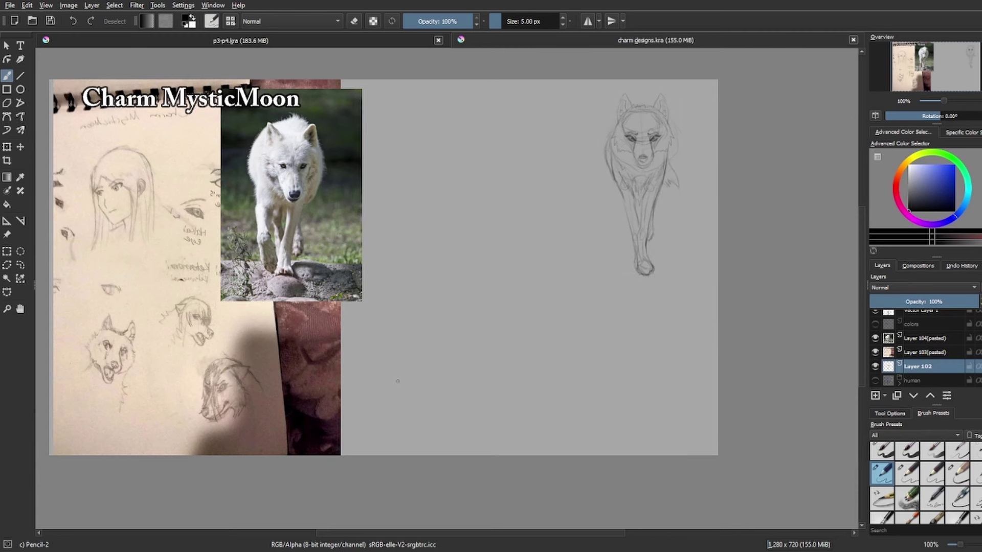
key(ctrl+v)
- Shrink the pasted wolf-and-tree photo into the top-left corner
key(ctrl+t)
drag(620, 424, 453, 272)
key(Return)
- Add Layer 106 and paint a grey rock with the Marker Dry brush
key(b)
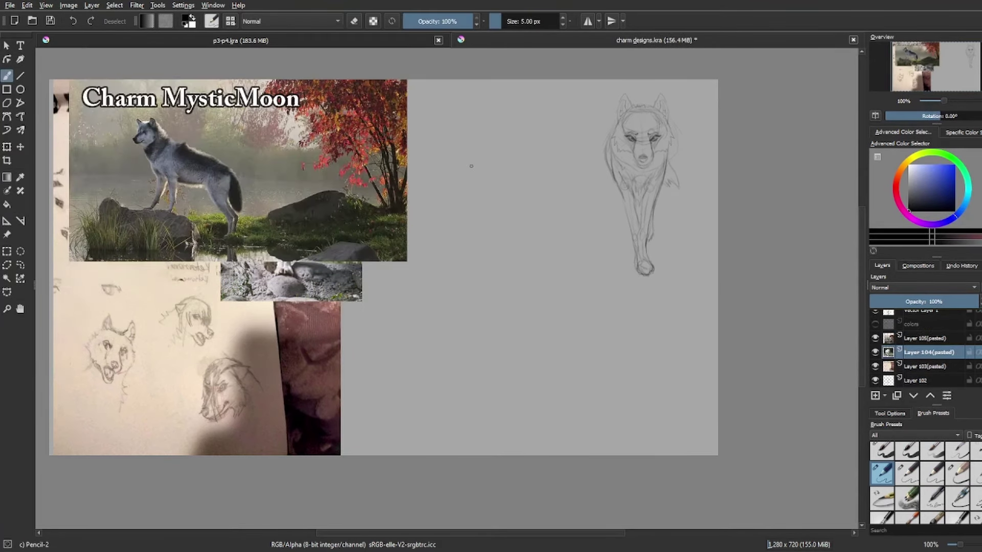
key(Insert)
key(slash)
mouse_move(433, 372)
mouse_down()
mouse_move(370, 385)
mouse_move(484, 398)
mouse_move(373, 384)
mouse_move(457, 392)
mouse_move(430, 402)
mouse_move(475, 404)
mouse_up()
scroll(920, 481, up, 1)
key(ctrl+z)
click(908, 469)
click(917, 365)
key(ctrl+s)
key(slash)
drag(457, 253, 497, 288)
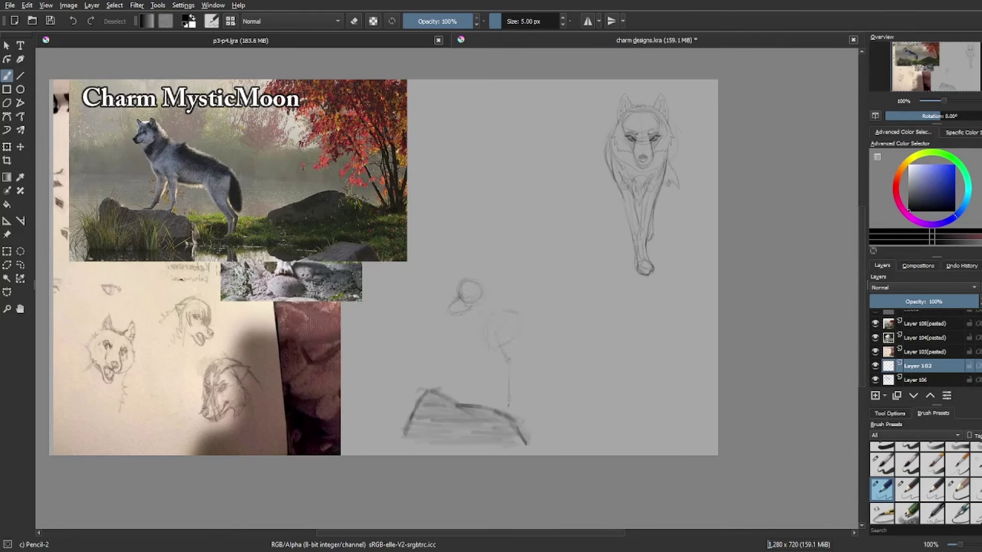
- Sketch the side-view wolf's head, snout, eye, neck and a hind leg on Layer 102
mouse_move(560, 365)
mouse_down()
mouse_move(603, 441)
mouse_move(587, 402)
mouse_move(604, 425)
mouse_up()
drag(454, 299, 445, 313)
drag(481, 322, 500, 358)
key(ctrl+plus)
mouse_move(464, 292)
mouse_down()
mouse_move(502, 308)
mouse_move(493, 294)
mouse_up()
mouse_move(950, 101)
mouse_down()
mouse_move(937, 103)
mouse_move(946, 101)
mouse_up()
key(e)
drag(453, 324, 470, 324)
key(e)
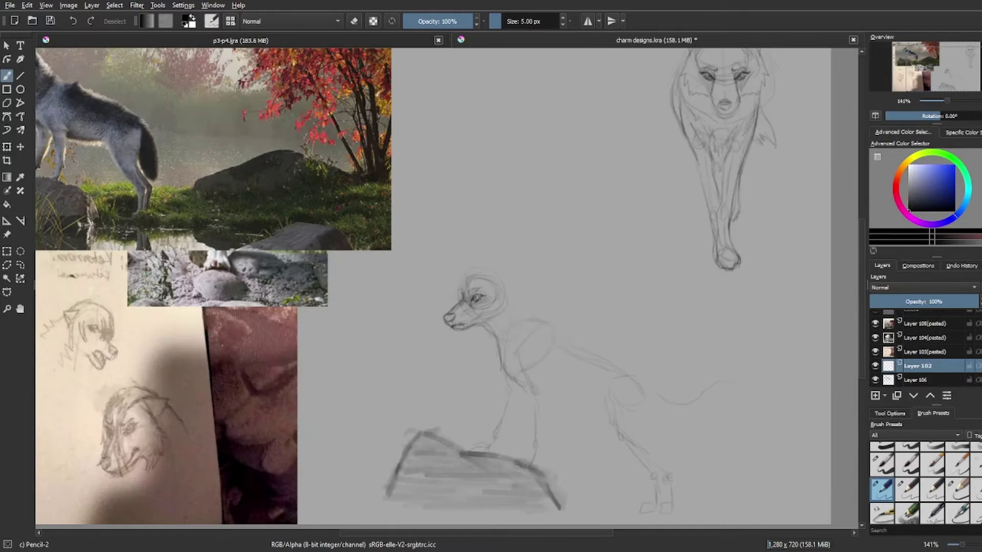
key(1)
key(ctrl+plus)
key(ctrl+plus)
key(1)
key(ctrl+s)
- Draw the side-view wolf's neck, chest and foreleg down to the rock
key(ctrl+plus)
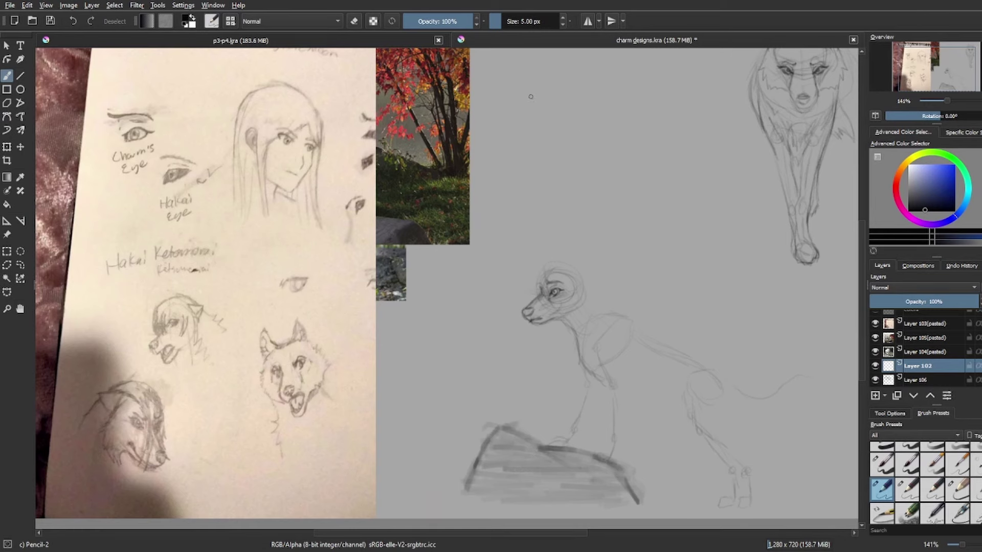
drag(445, 291, 500, 302)
key(1)
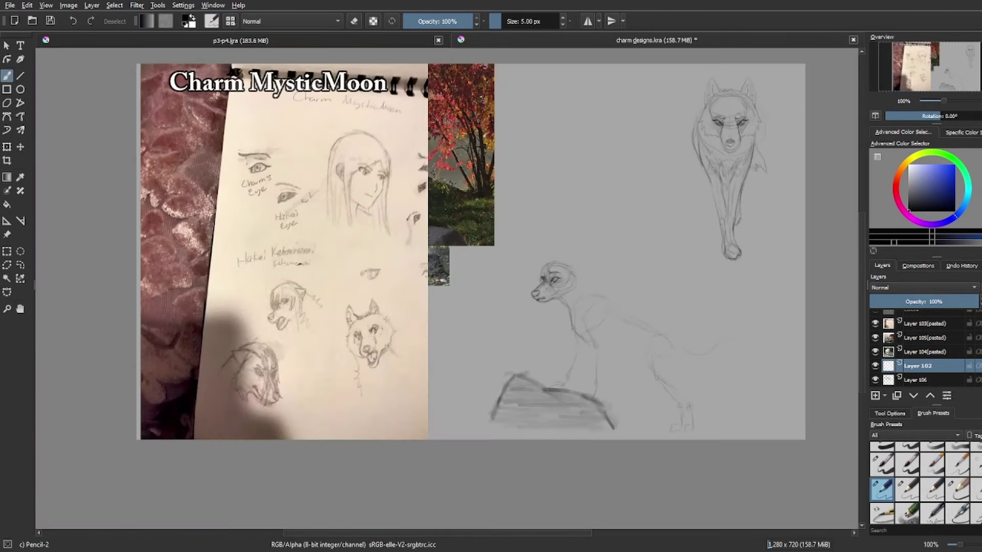
drag(568, 279, 573, 295)
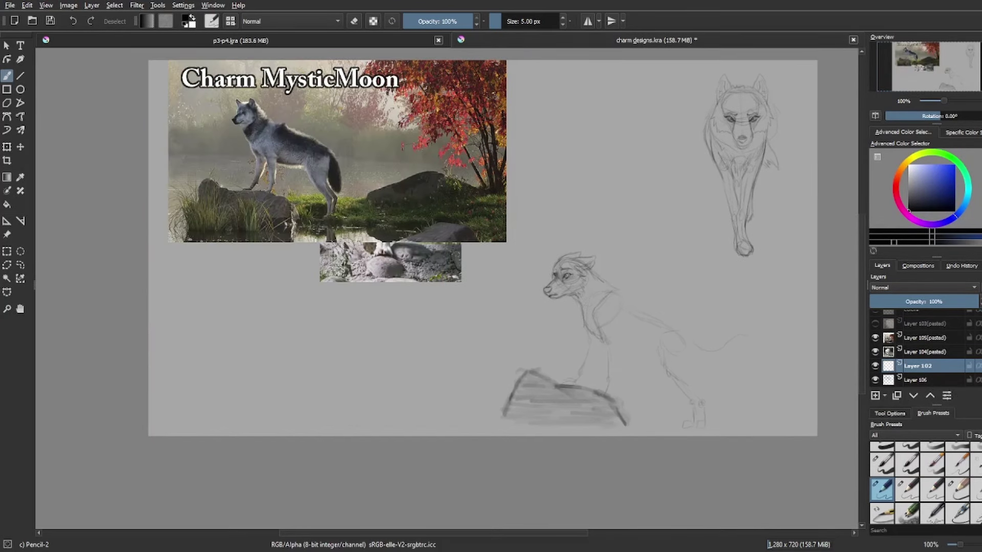
drag(592, 313, 605, 355)
drag(585, 324, 573, 383)
key(ctrl+z)
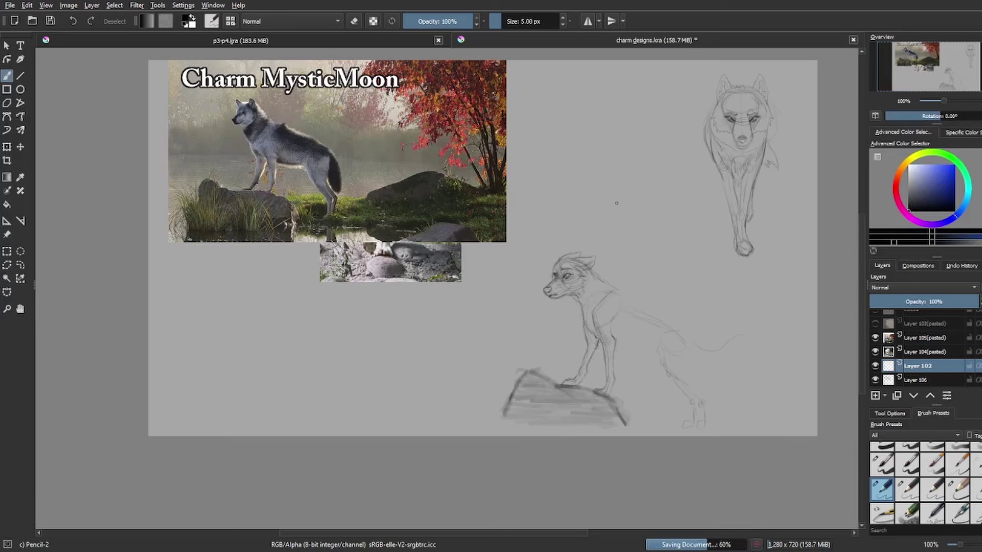
- Draw the hind leg, hind paw and belly line, darkening the right hind leg
mouse_move(656, 344)
mouse_down()
mouse_move(690, 413)
mouse_move(681, 430)
mouse_up()
drag(683, 350, 697, 420)
drag(617, 349, 737, 336)
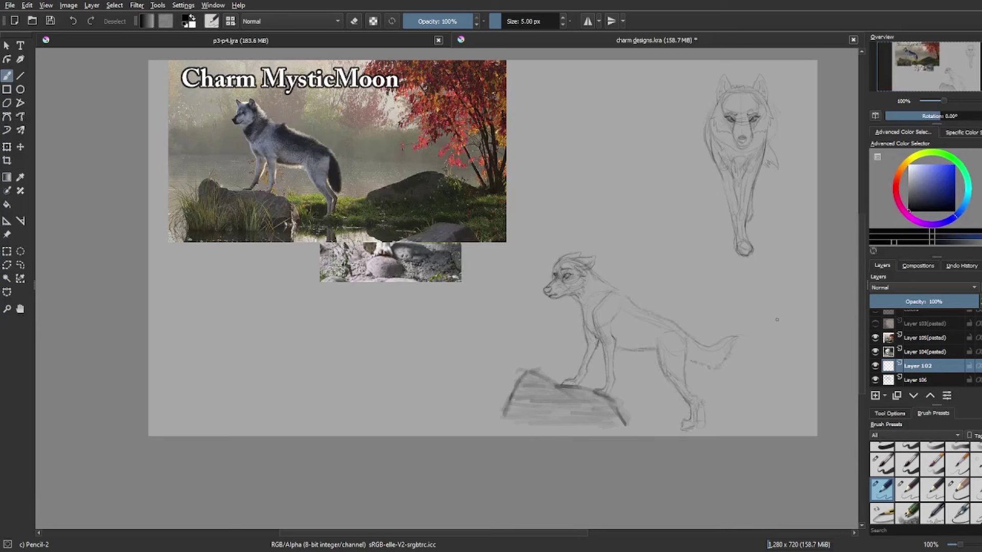
drag(700, 402, 702, 426)
mouse_move(688, 367)
mouse_down()
mouse_move(703, 420)
mouse_move(693, 390)
mouse_up()
key(e)
key(ctrl+s)
- Draw a circle with crossing guide lines for a new head
drag(409, 307, 401, 342)
key(e)
drag(575, 149, 596, 205)
mouse_move(547, 190)
mouse_down()
mouse_move(603, 202)
mouse_move(583, 246)
mouse_move(547, 239)
mouse_up()
- Paste the wolf skull photo and outline the muzzle and nose tip under the circle
key(ctrl+z)
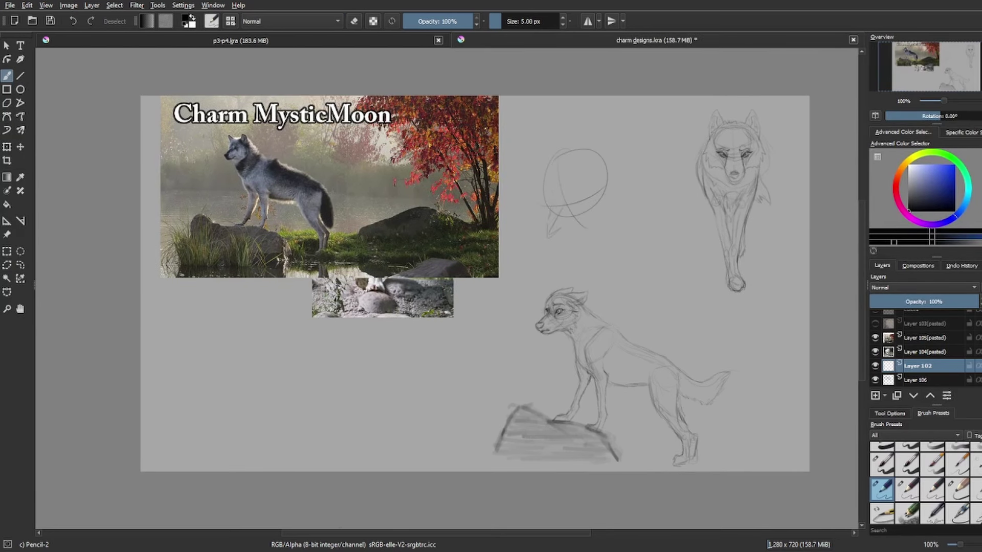
key(ctrl+v)
click(918, 380)
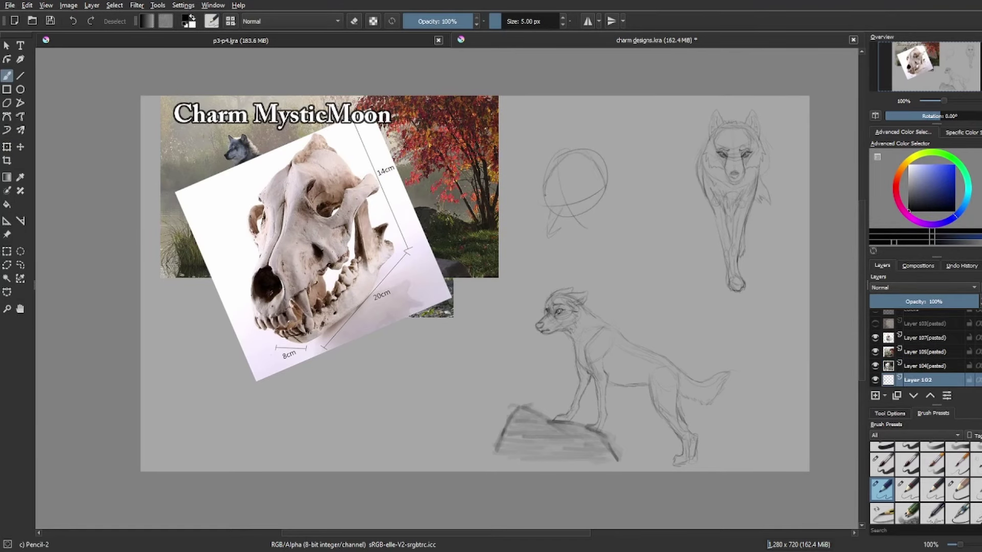
mouse_move(545, 204)
mouse_down()
mouse_move(567, 251)
mouse_move(611, 197)
mouse_up()
mouse_move(544, 231)
mouse_down()
mouse_move(537, 249)
mouse_move(556, 250)
mouse_up()
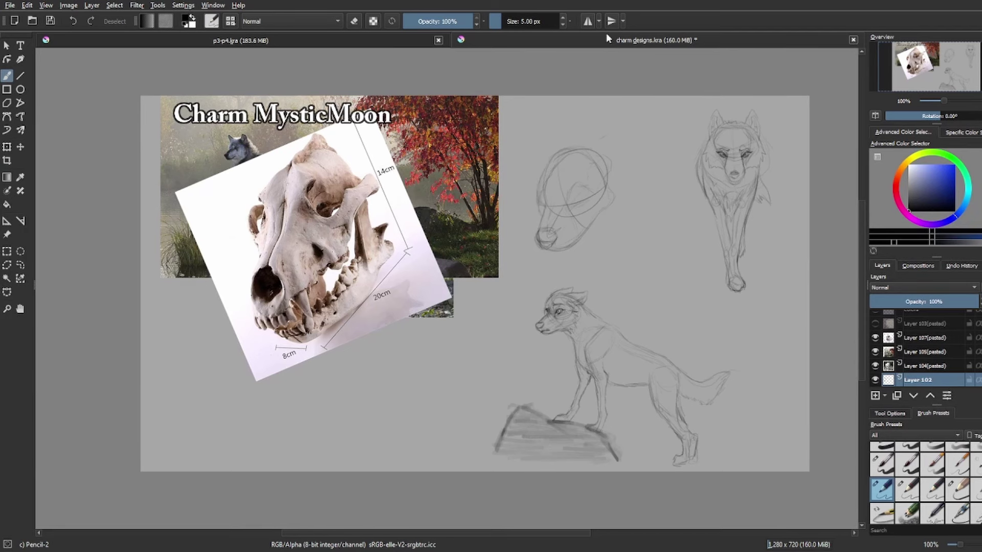
key(ctrl+s)
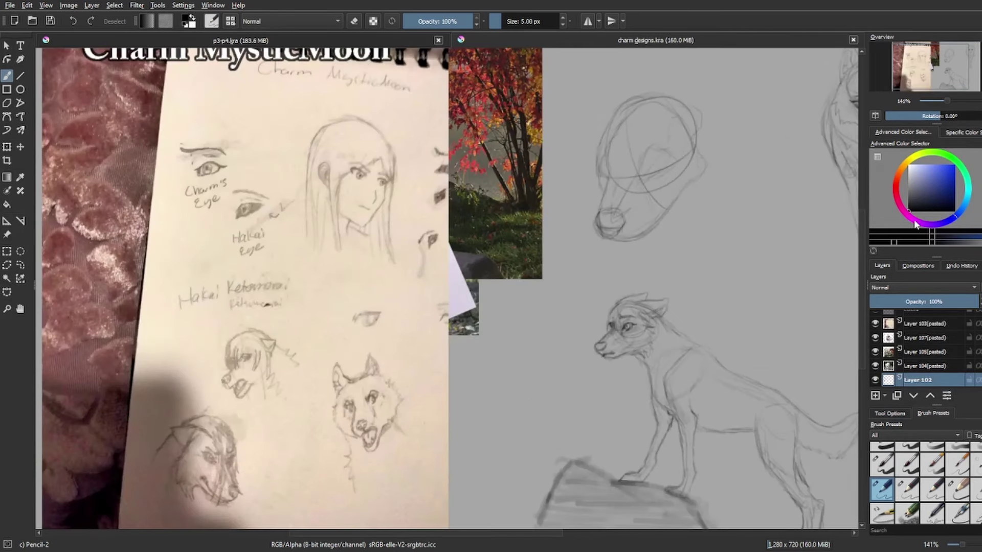
- Draw the head's eye and rework its right edge, hiding the sketchbook page photo
mouse_move(642, 171)
mouse_down()
mouse_move(667, 153)
mouse_move(662, 164)
mouse_up()
mouse_move(660, 159)
mouse_down()
mouse_move(651, 173)
mouse_move(662, 159)
mouse_up()
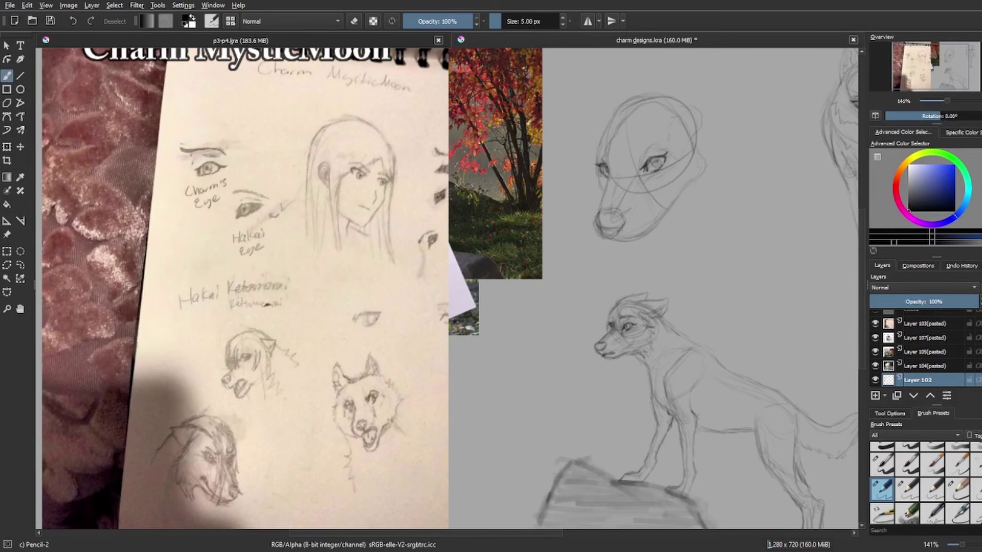
key(1)
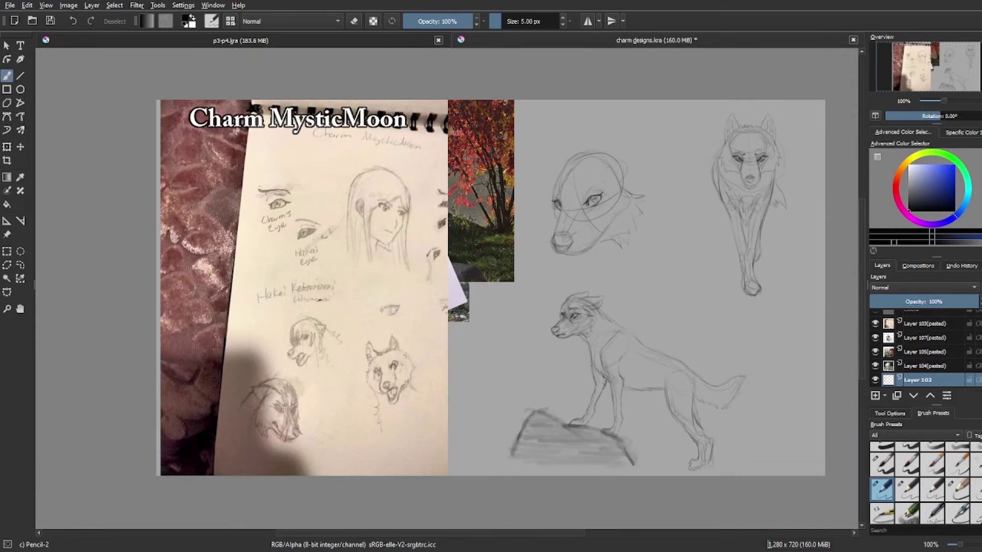
drag(642, 196, 636, 225)
click(874, 323)
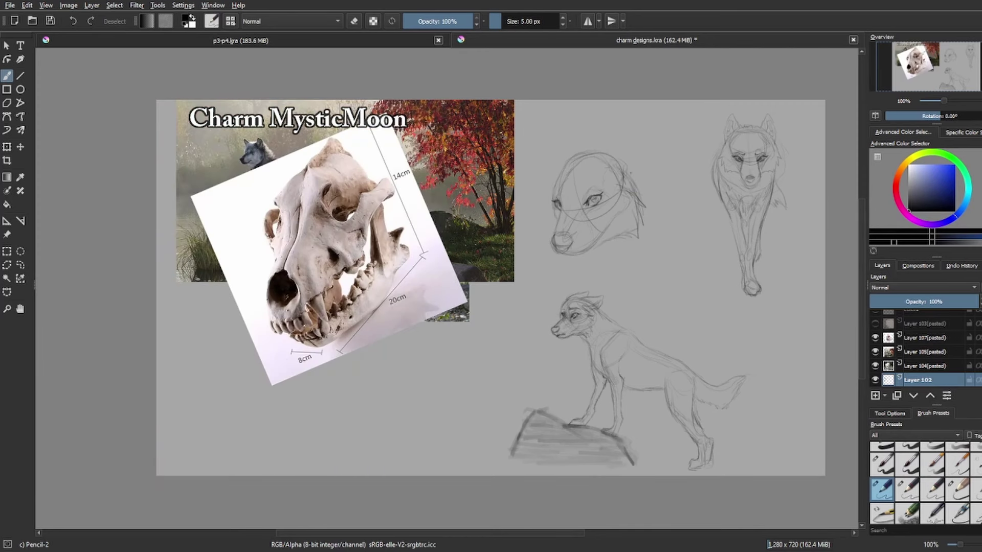
drag(640, 179, 626, 141)
key(e)
mouse_move(639, 178)
mouse_down()
mouse_move(632, 149)
mouse_move(623, 153)
mouse_up()
key(e)
drag(623, 152, 636, 181)
- Draw an ear and refine the head's edge lines, erasing stray strokes
drag(562, 154, 578, 143)
key(e)
key(e)
mouse_move(632, 167)
mouse_down()
mouse_move(618, 188)
mouse_move(624, 165)
mouse_up()
mouse_move(620, 174)
mouse_down()
mouse_move(634, 156)
mouse_move(606, 205)
mouse_up()
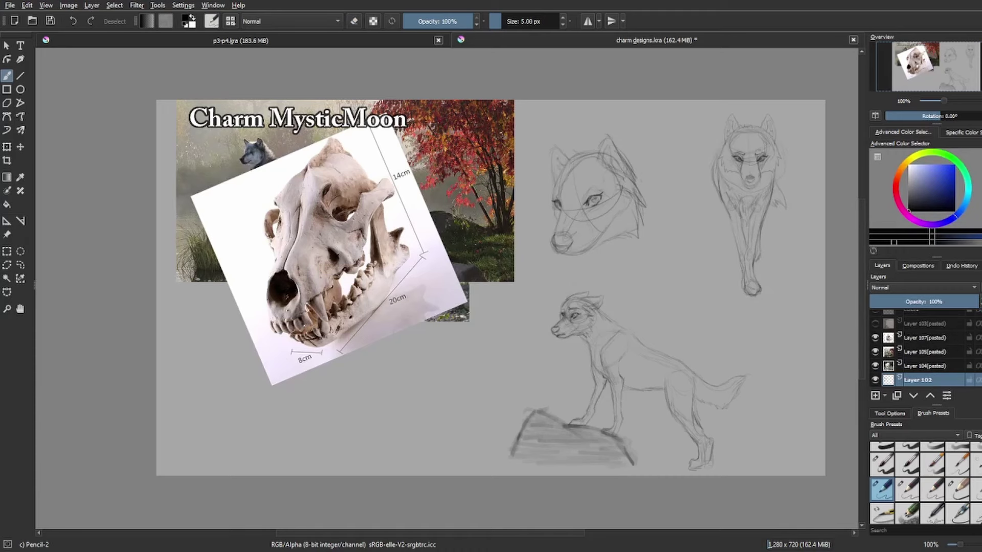
drag(554, 153, 557, 174)
key(e)
- Select part of the ear area freehand and clear it
key(e)
drag(587, 253, 602, 271)
key(e)
key(ctrl+s)
key(o)
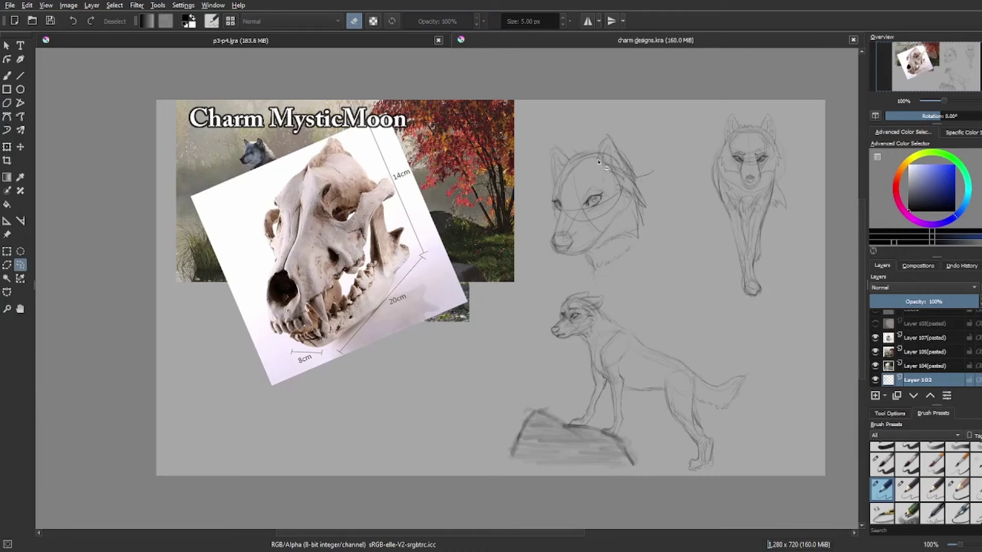
drag(648, 155, 646, 156)
key(Delete)
key(b)
scroll(652, 162, up, 1)
key(e)
- Add eyebrow strokes near the eye and a muzzle line
drag(552, 207, 578, 198)
drag(514, 212, 579, 196)
key(1)
drag(546, 257, 524, 276)
- Select the ear area freehand, transform it, then deselect
key(o)
mouse_move(573, 210)
mouse_down()
mouse_move(613, 225)
mouse_move(552, 266)
mouse_up()
key(ctrl+t)
key(b)
key(ctrl+shift+a)
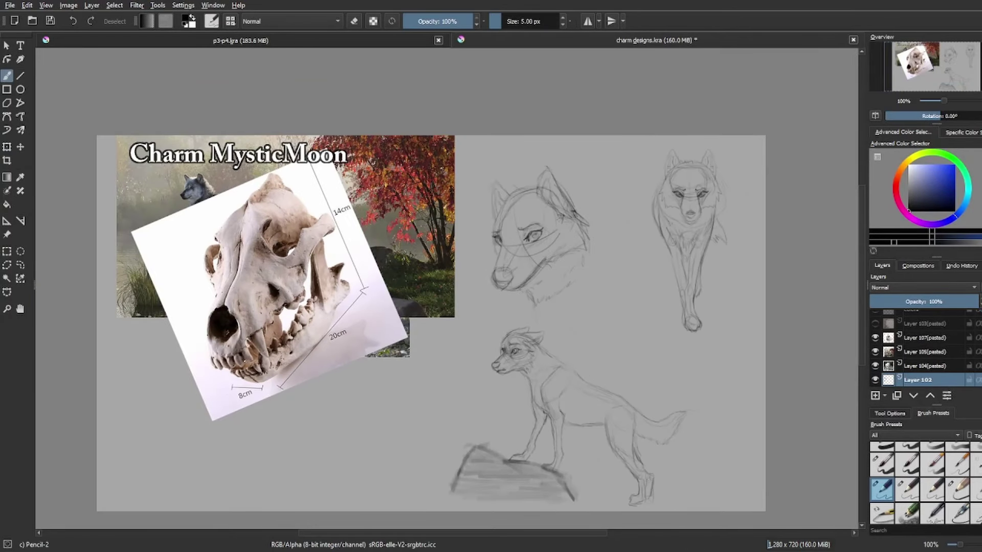
scroll(658, 259, up, 5)
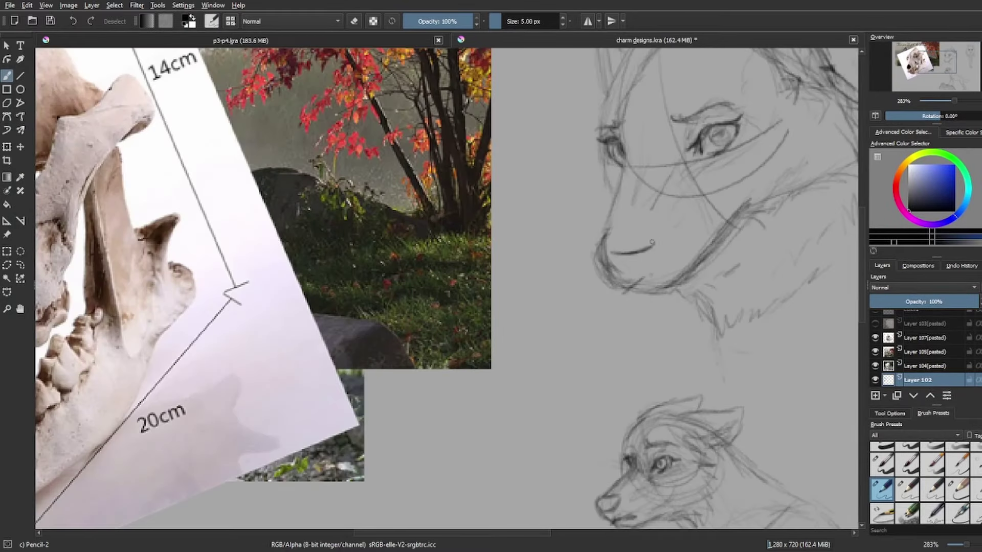
scroll(549, 273, down, 3)
- Briefly transform the sketch layer, then add Layer 108 for clean lines
key(ctrl+t)
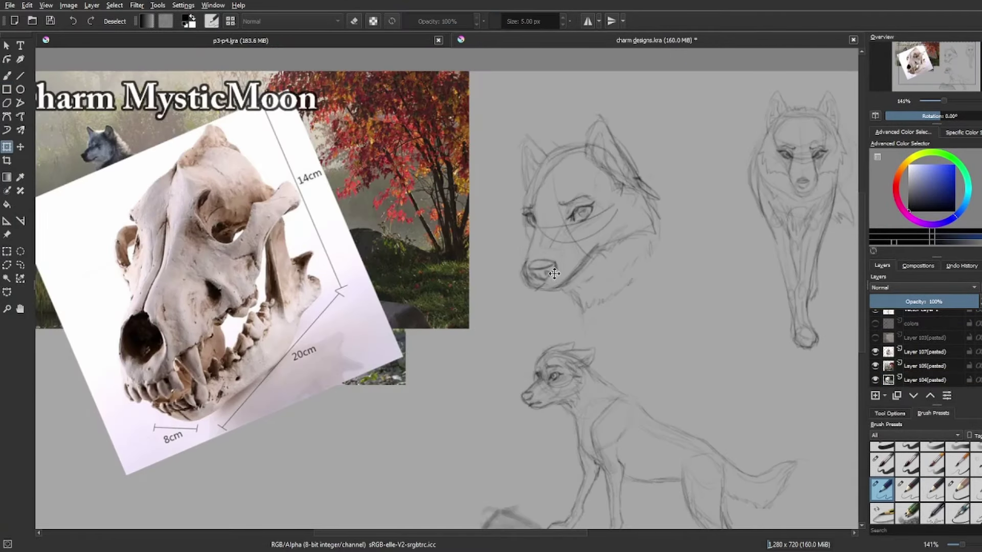
key(b)
key(minus)
key(minus)
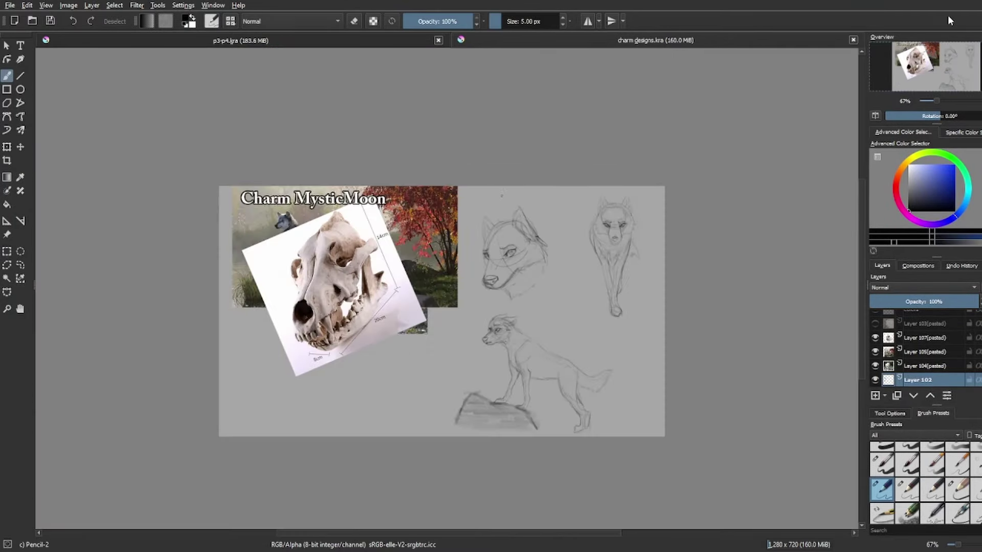
key(plus)
key(plus)
key(Insert)
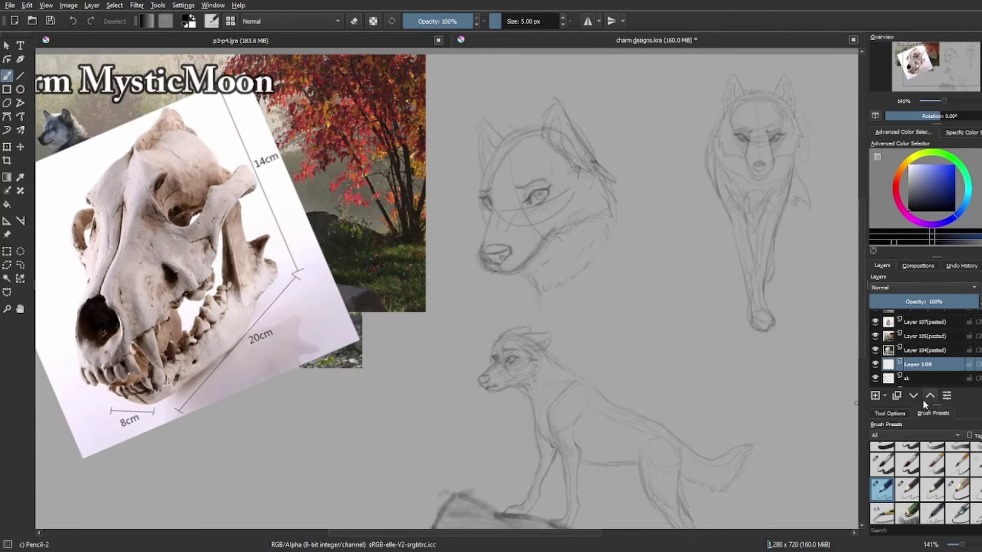
- Pick the Basic-1 brush, turn on mirroring centred on the front head, and ink inner ear lines
click(908, 479)
click(587, 21)
drag(540, 155, 708, 70)
mouse_move(671, 139)
mouse_down()
mouse_move(682, 95)
mouse_move(673, 139)
mouse_up()
key(ctrl+z)
drag(683, 93, 694, 116)
- Ink the front wolf's muzzle lines and both eyes with lids and pupils, replacing the pointed muzzle
mouse_move(685, 169)
mouse_down()
mouse_move(708, 202)
mouse_move(676, 265)
mouse_up()
key(minus)
key(minus)
key(plus)
key(plus)
key(plus)
key(ctrl+z)
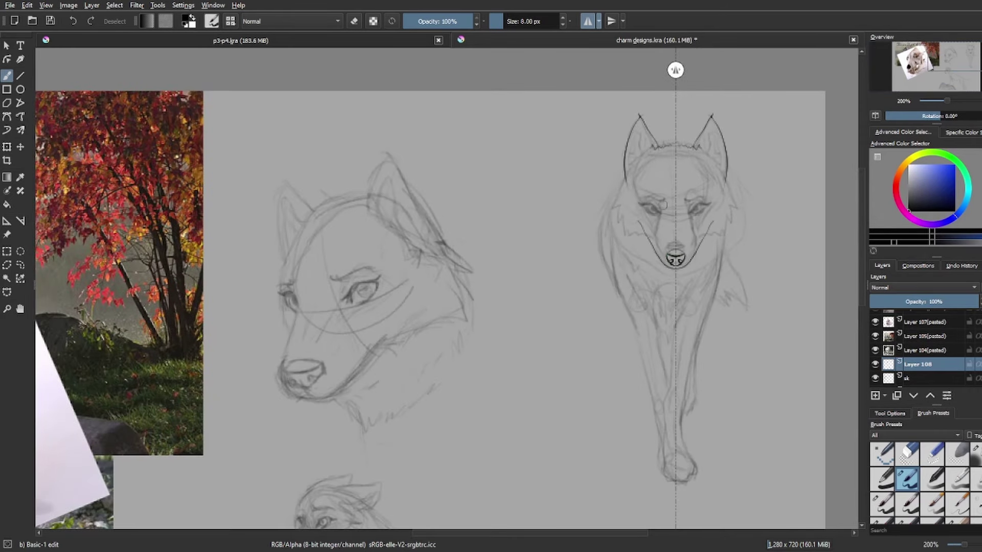
drag(658, 214, 652, 244)
drag(638, 202, 657, 212)
key(minus)
key(minus)
key(plus)
key(plus)
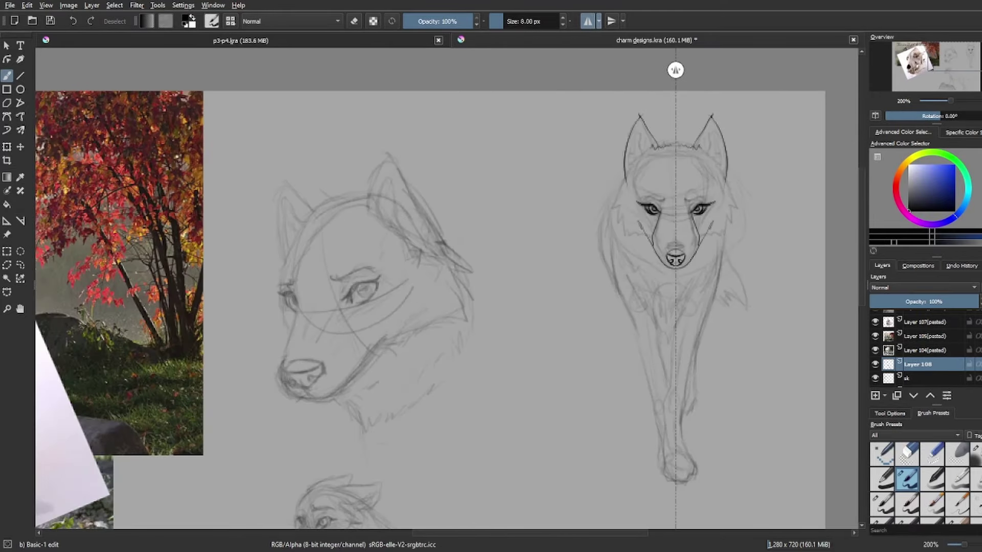
key(minus)
key(minus)
key(plus)
key(plus)
- Ink the front wolf's cheek fur, ears, legs, chest and paw toes, then save
drag(615, 205, 646, 234)
drag(624, 179, 648, 150)
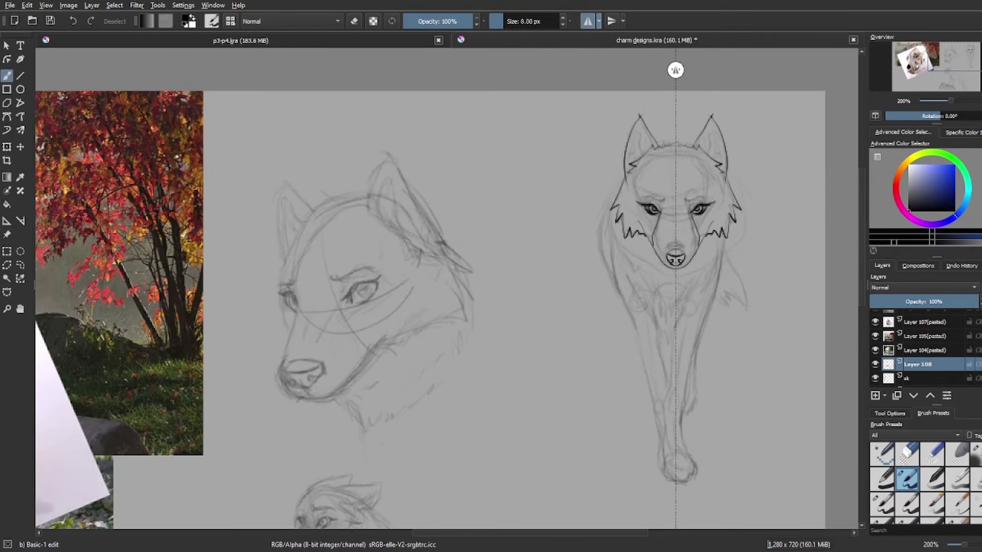
key(minus)
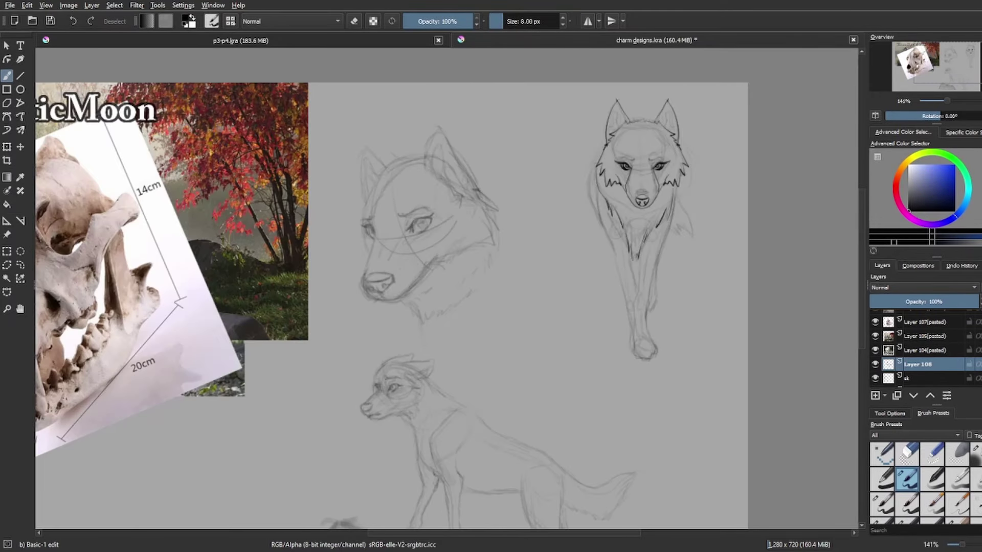
mouse_move(666, 235)
mouse_down()
mouse_move(649, 339)
mouse_move(654, 358)
mouse_move(633, 302)
mouse_up()
drag(639, 341, 641, 358)
key(ctrl+s)
- Review the inked front wolf by zooming out to the whole sheet and back in
key(minus)
key(plus)
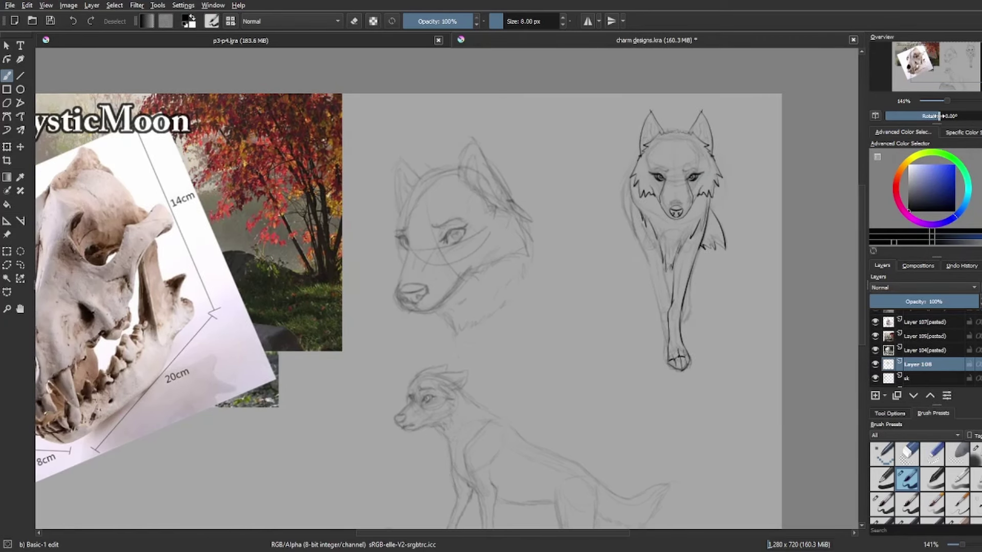
key(minus)
key(plus)
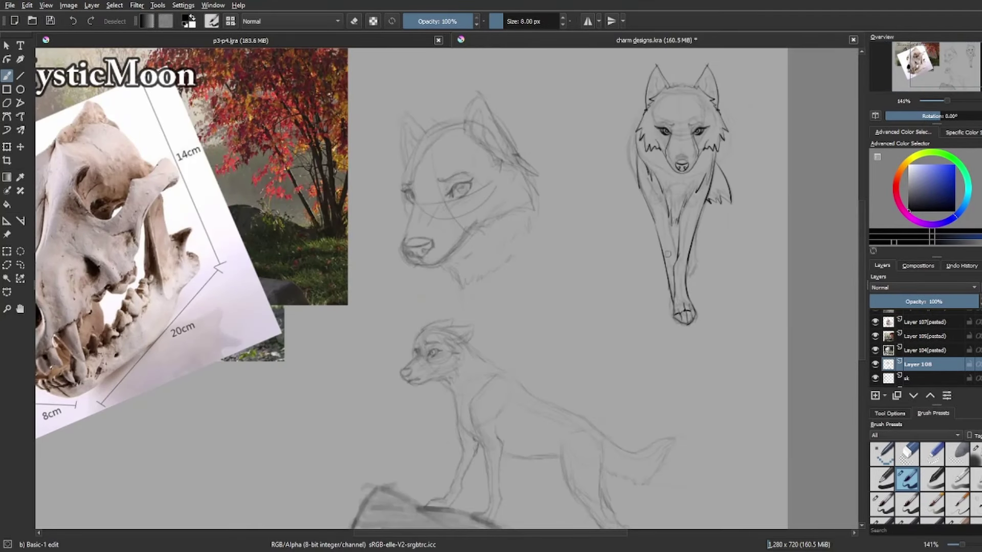
key(minus)
key(plus)
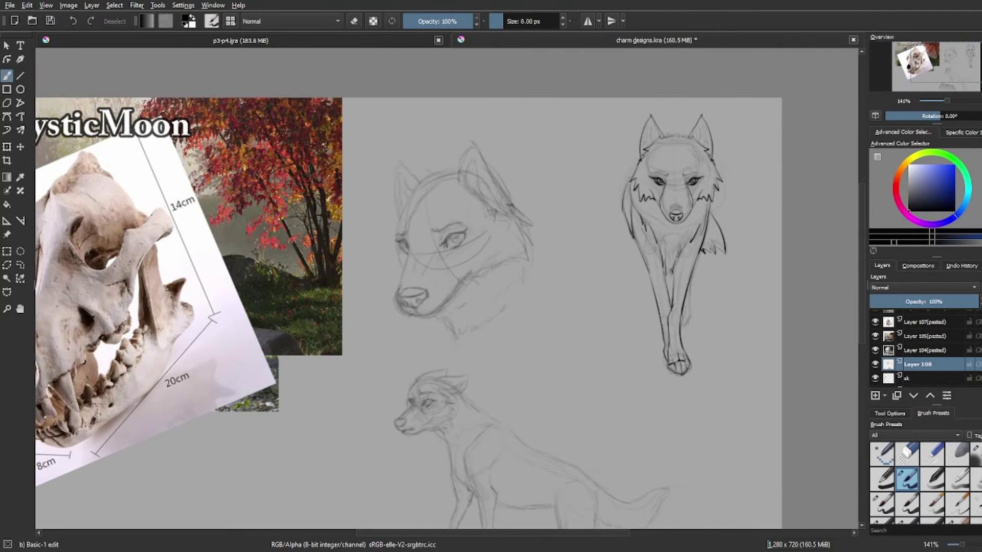
key(minus)
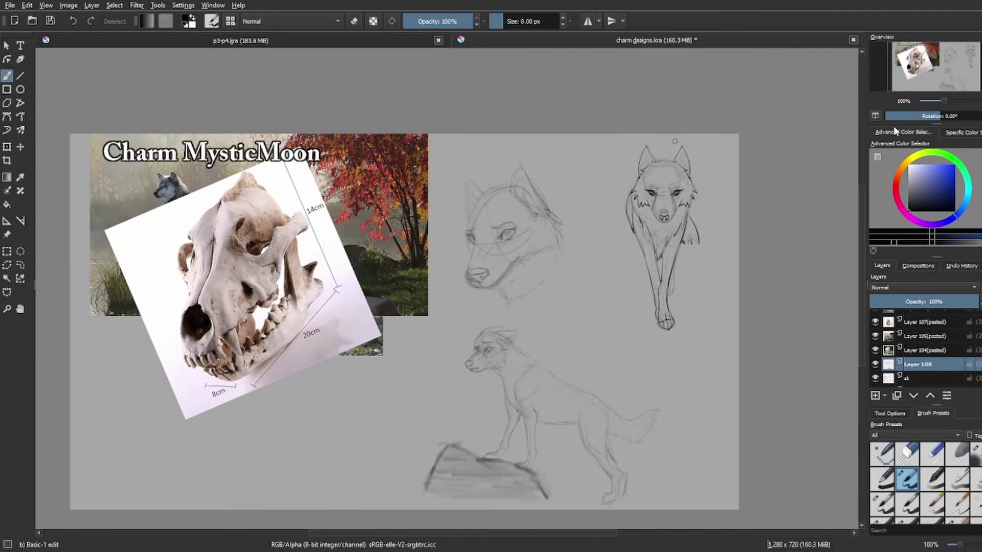
key(plus)
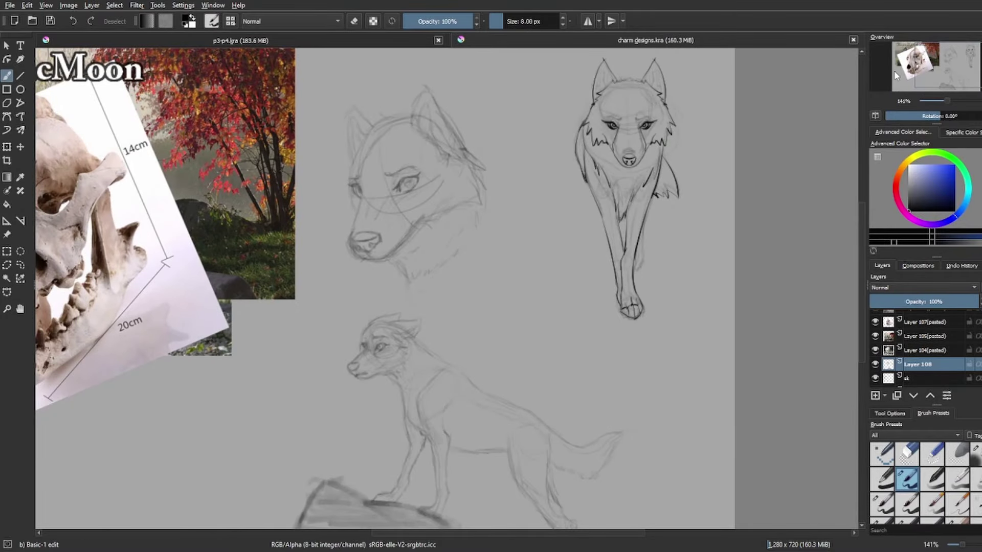
key(plus)
- Turn mirrored drawing off and set the brush back from erasing to painting
key(m)
key(e)
scroll(551, 204, down, 2)
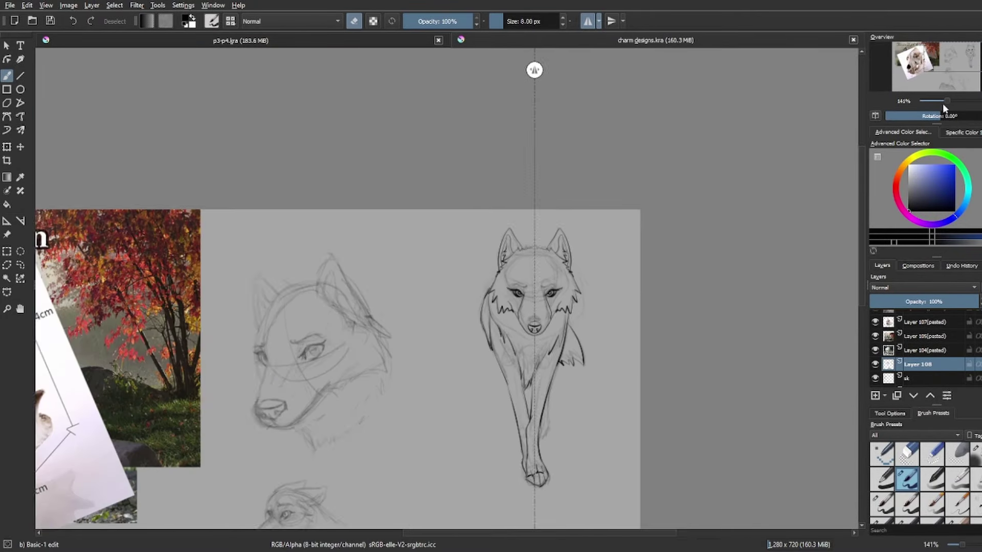
scroll(612, 238, up, 2)
key(1)
key(m)
click(922, 74)
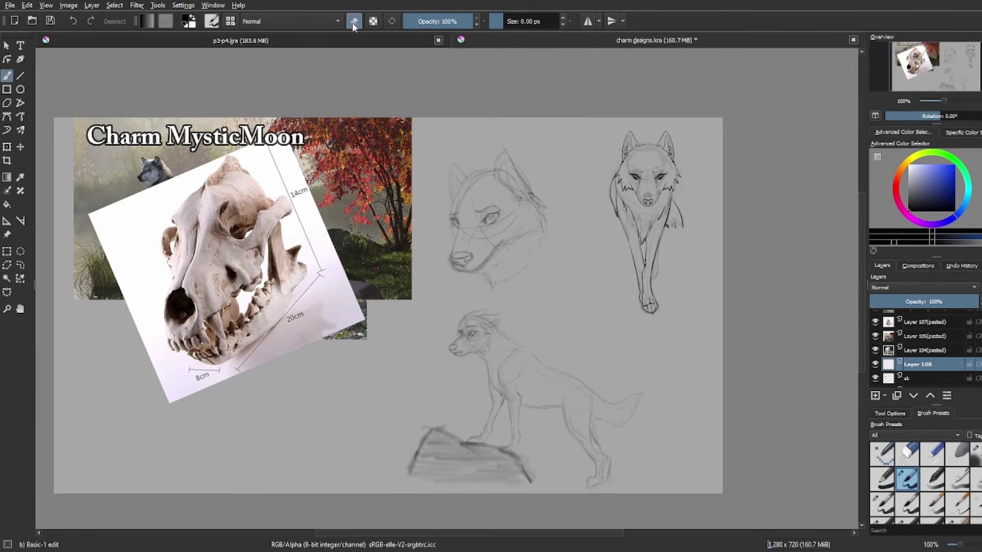
- Draw test ovals in the empty area, delete them, and save
mouse_move(526, 293)
mouse_down()
mouse_move(522, 301)
mouse_move(565, 278)
mouse_up()
drag(430, 322, 412, 332)
key(ctrl+z)
key(ctrl+z)
key(ctrl+z)
key(ctrl+z)
drag(301, 377, 267, 433)
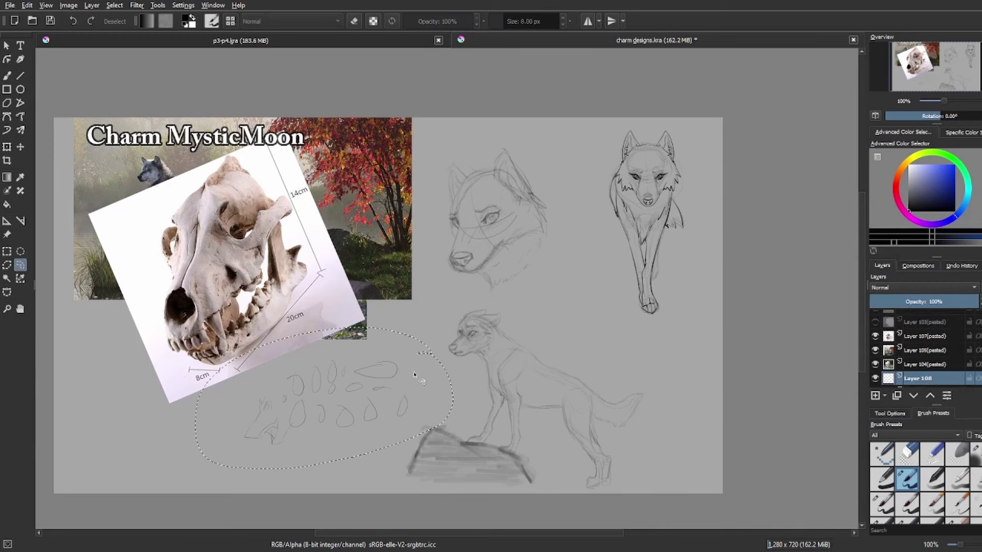
key(Delete)
key(ctrl+s)
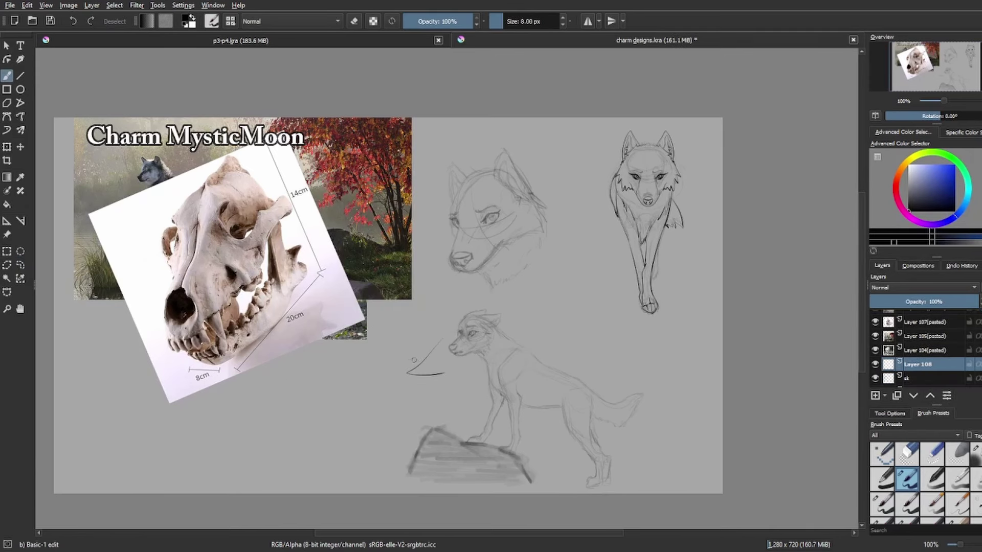
- Darken the muzzle line of the angled wolf head
key(ctrl+z)
key(ctrl+z)
drag(943, 101, 946, 100)
mouse_move(457, 232)
mouse_down()
mouse_move(444, 272)
mouse_move(460, 293)
mouse_move(492, 290)
mouse_move(519, 252)
mouse_up()
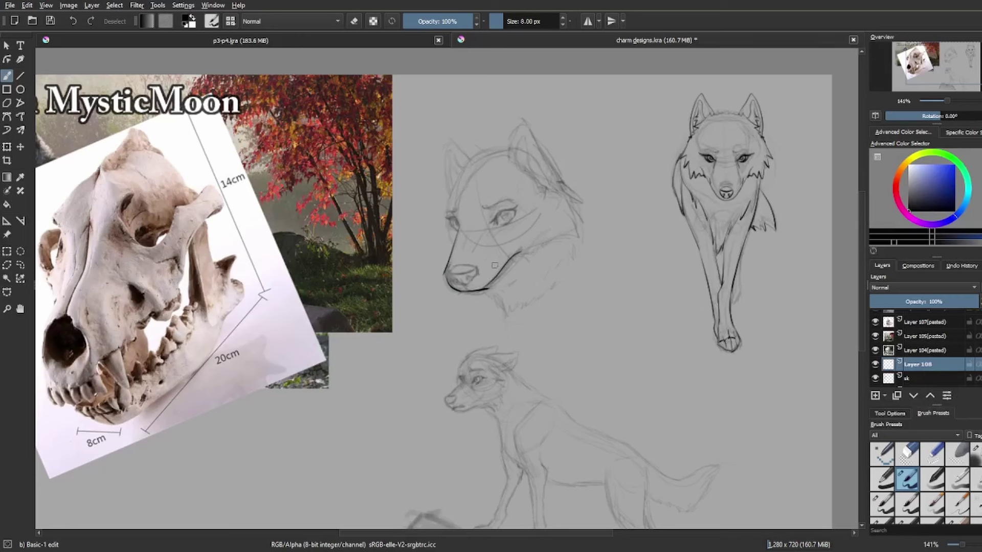
- Ink the angled wolf's cheek line and the upper muzzle and nose
drag(497, 268, 489, 210)
mouse_move(449, 276)
mouse_down()
mouse_move(479, 266)
mouse_move(466, 284)
mouse_up()
drag(473, 278, 468, 286)
key(ctrl+z)
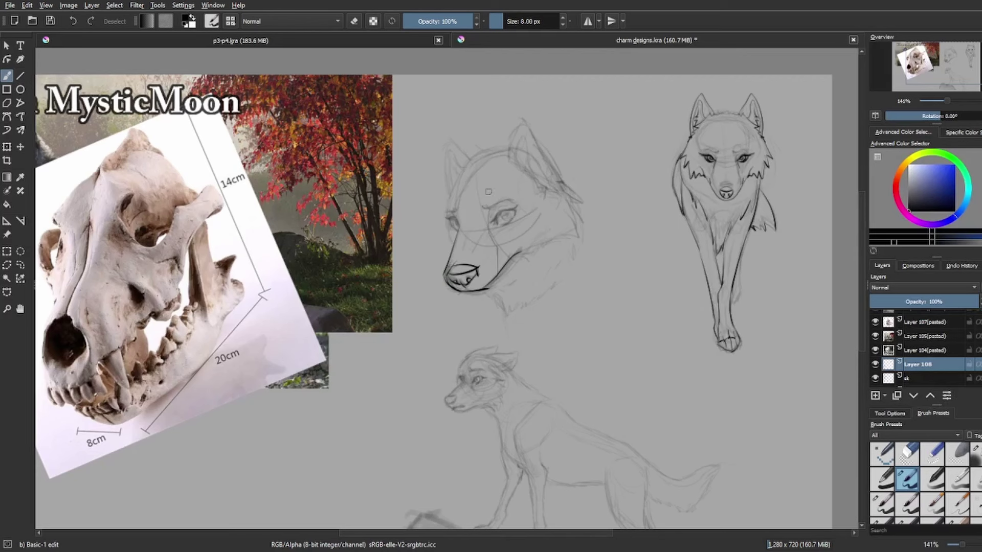
key(e)
key(e)
- Ink the angled wolf's lower jaw with a thinner line and add fur strokes under the chin
drag(467, 292, 532, 260)
drag(946, 100, 944, 102)
key(ctrl+z)
drag(487, 288, 534, 258)
drag(483, 287, 506, 317)
key(ctrl+z)
- Ink the angled wolf's eye with a small mark beneath it, saving the sheet
drag(497, 215, 496, 225)
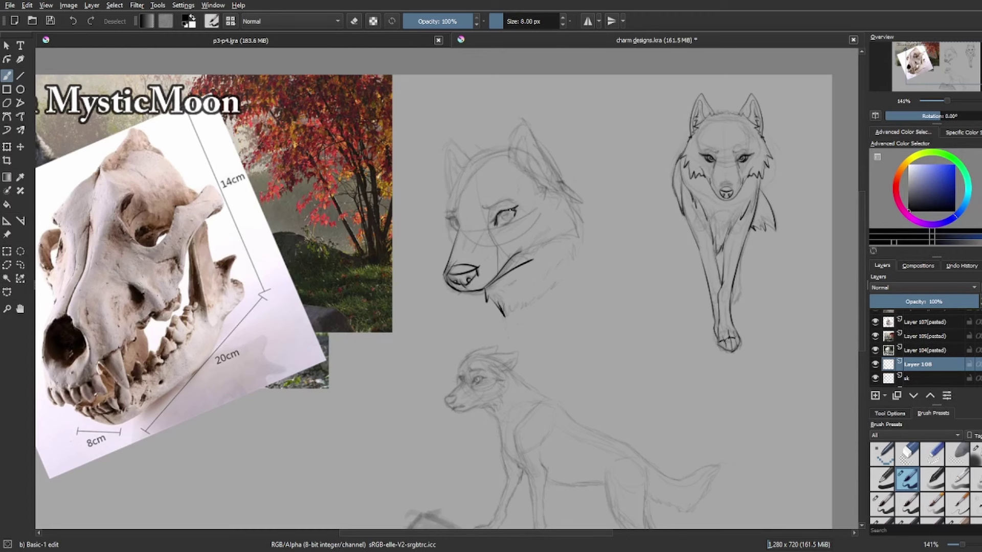
key(ctrl+z)
key(ctrl+s)
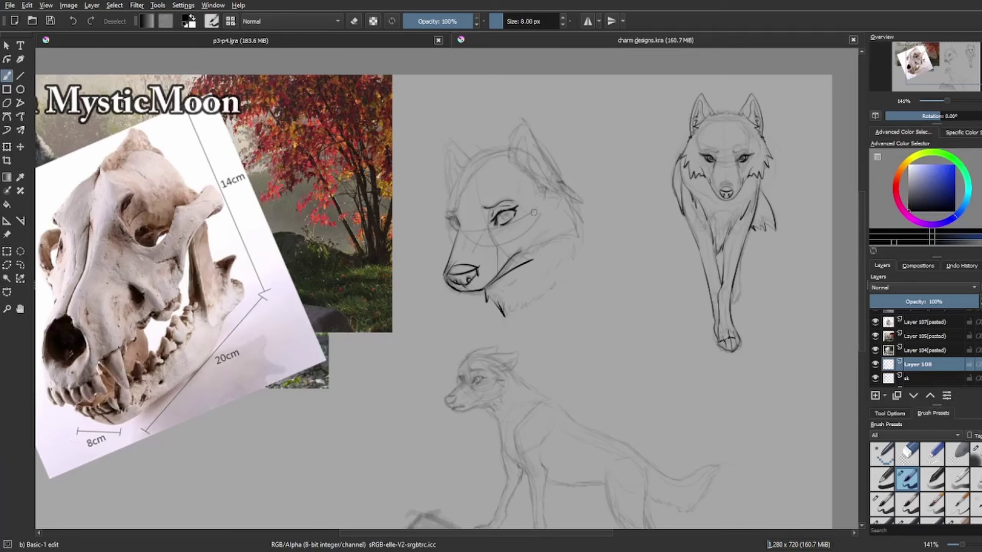
click(500, 230)
key(e)
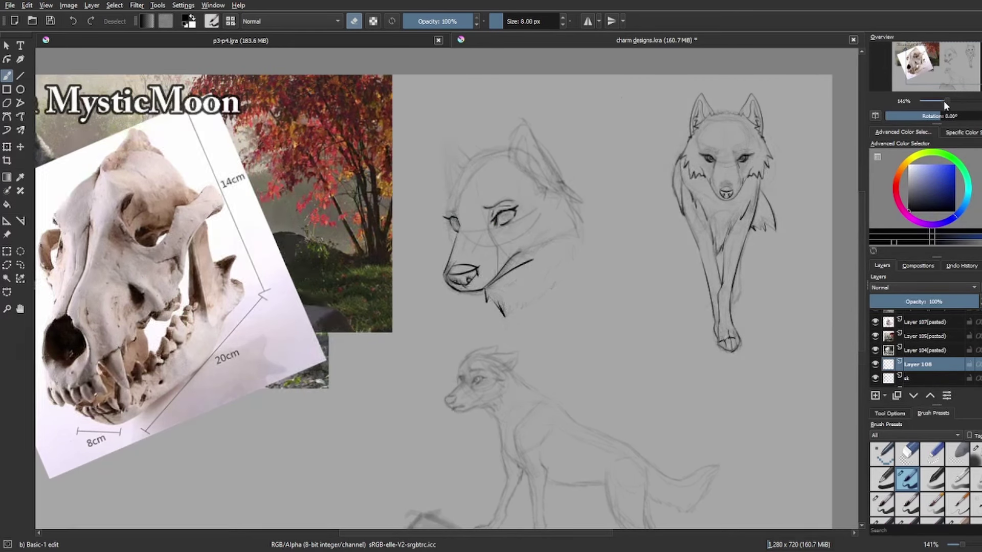
key(e)
key(ctrl+s)
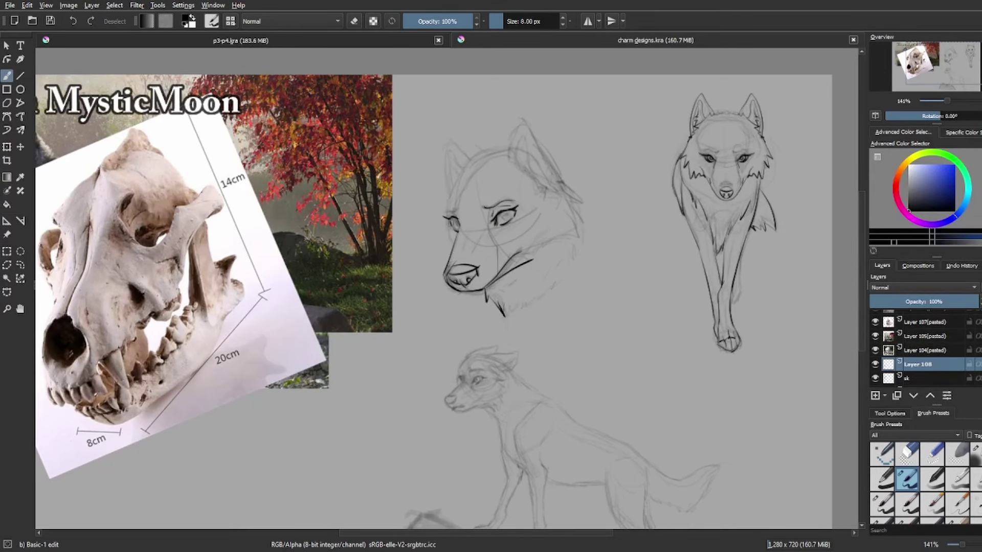
click(452, 207)
key(ctrl+s)
- Ink the angled wolf's ear outline up to its tip and the upper edge of the head
drag(517, 166, 547, 173)
mouse_move(533, 173)
mouse_down()
mouse_move(582, 201)
mouse_move(579, 226)
mouse_move(552, 241)
mouse_up()
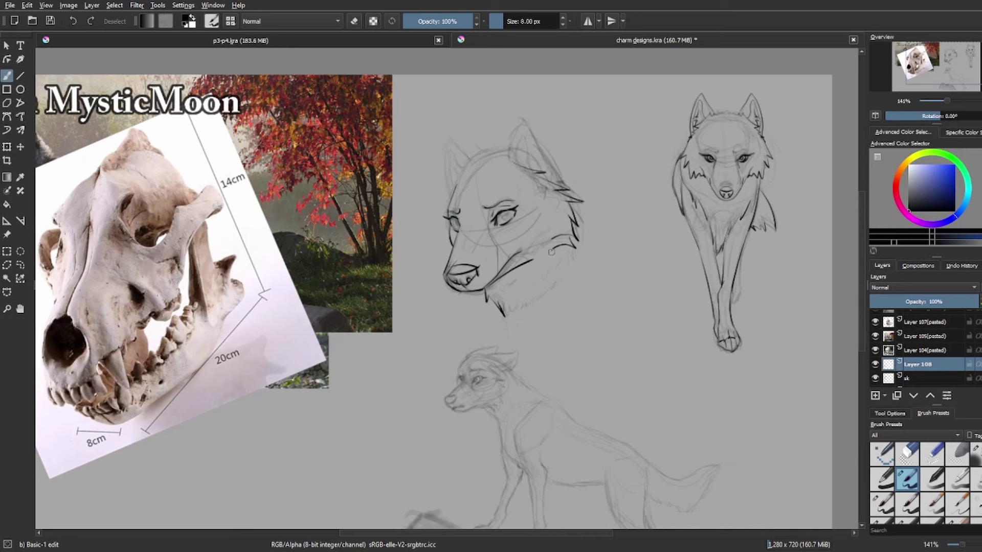
key(e)
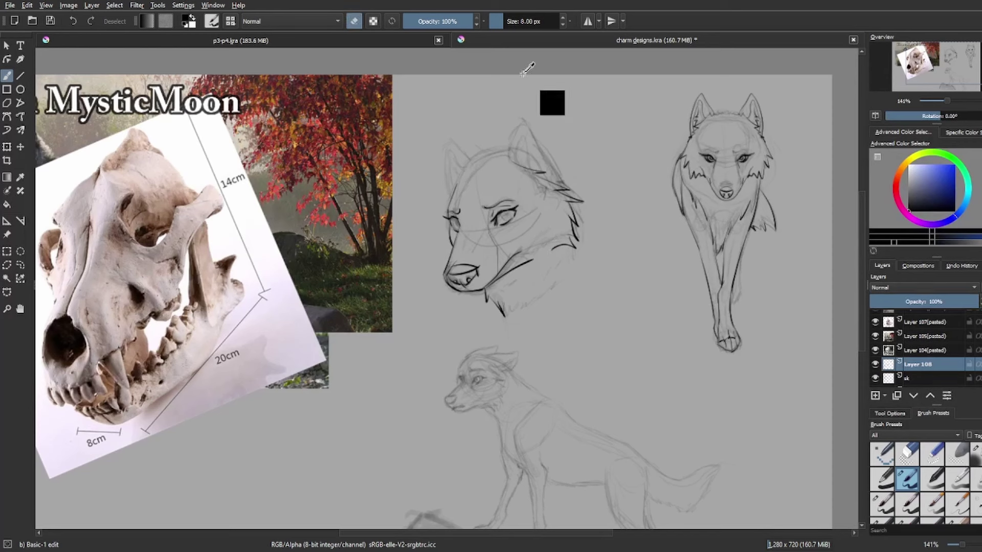
key(ctrl+s)
key(e)
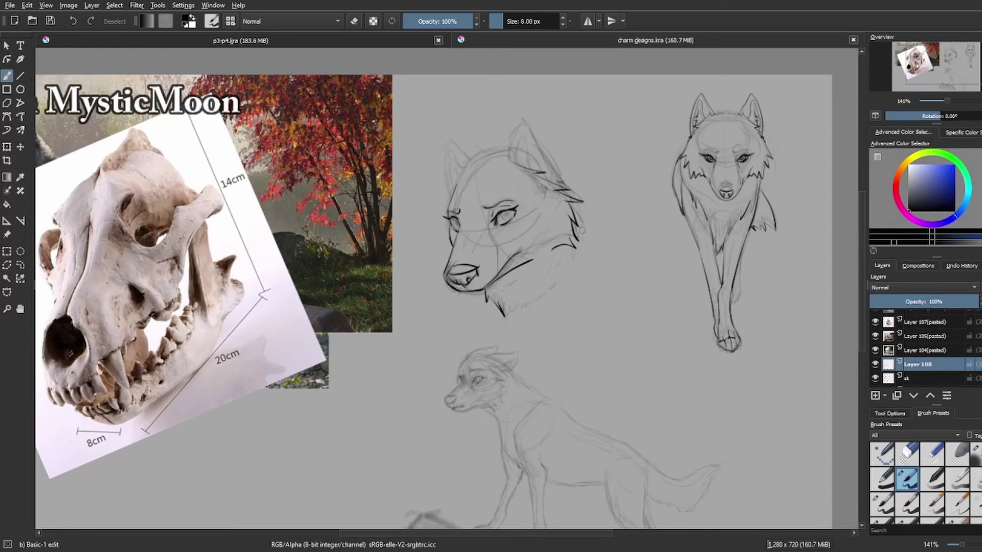
drag(527, 129, 559, 181)
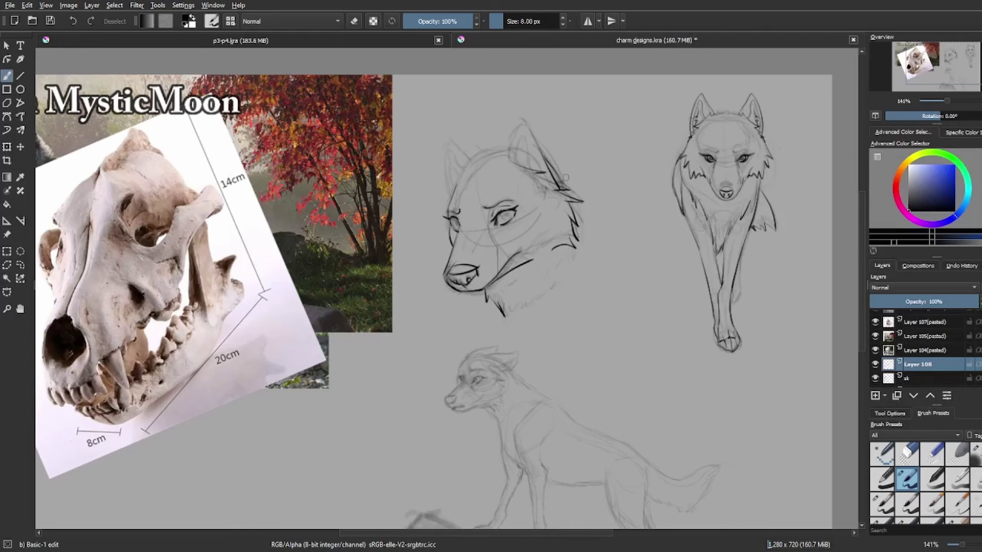
mouse_move(532, 135)
mouse_down()
mouse_move(524, 120)
mouse_move(507, 162)
mouse_up()
key(ctrl+s)
drag(456, 187, 478, 153)
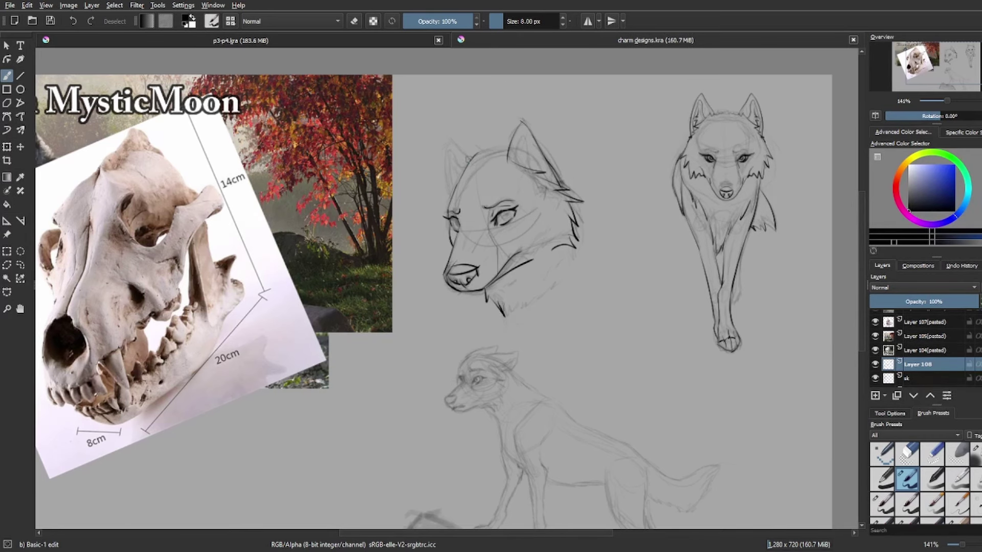
drag(486, 177, 526, 231)
- Ink the angled wolf's ear outline, retry the outer ear edge, and save
key(minus)
key(minus)
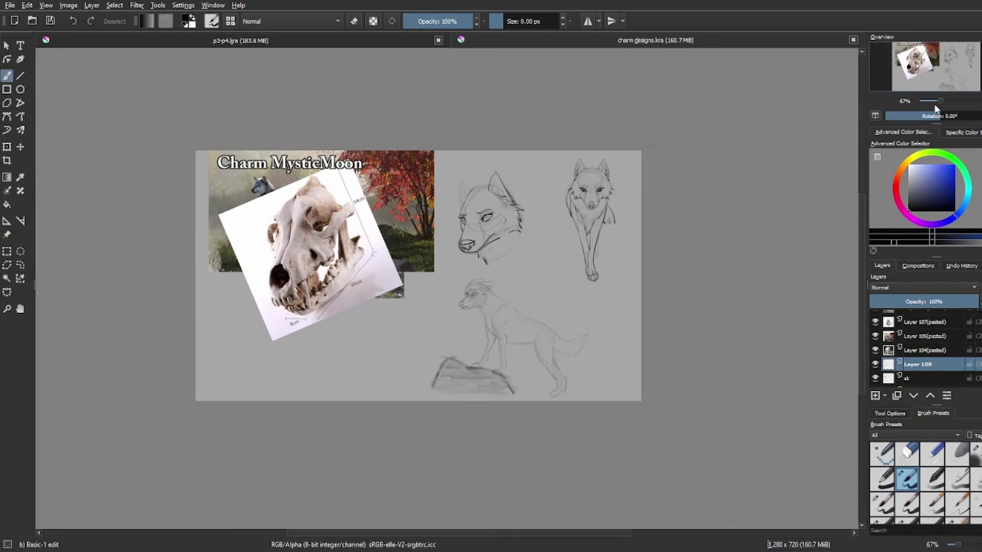
drag(936, 101, 943, 101)
click(926, 69)
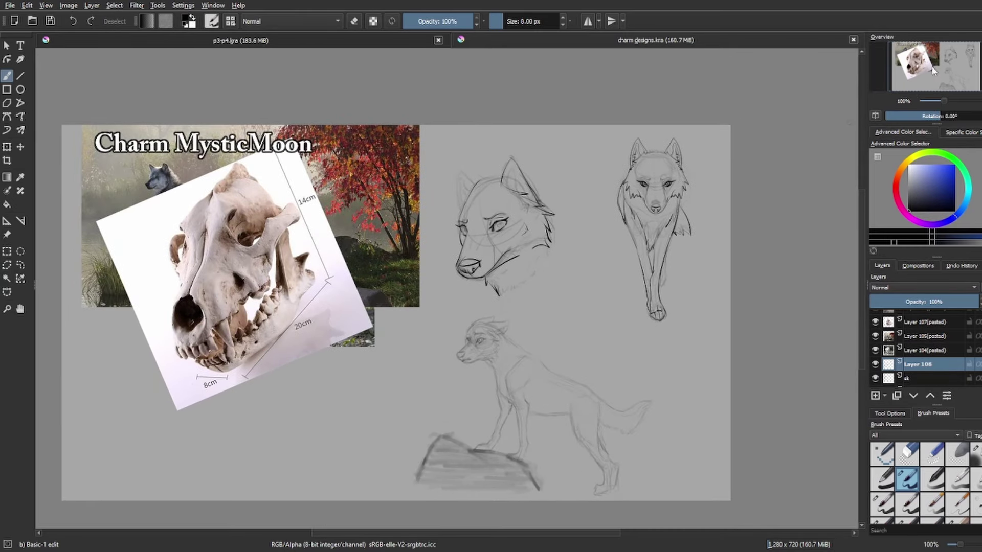
key(plus)
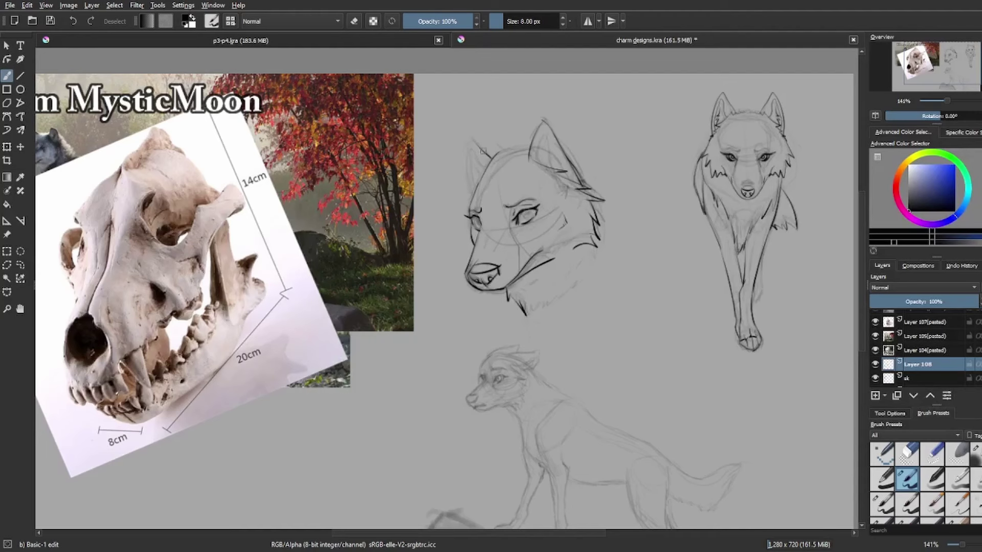
drag(469, 145, 467, 201)
key(e)
key(e)
mouse_move(472, 163)
mouse_down()
mouse_move(544, 164)
mouse_move(561, 152)
mouse_up()
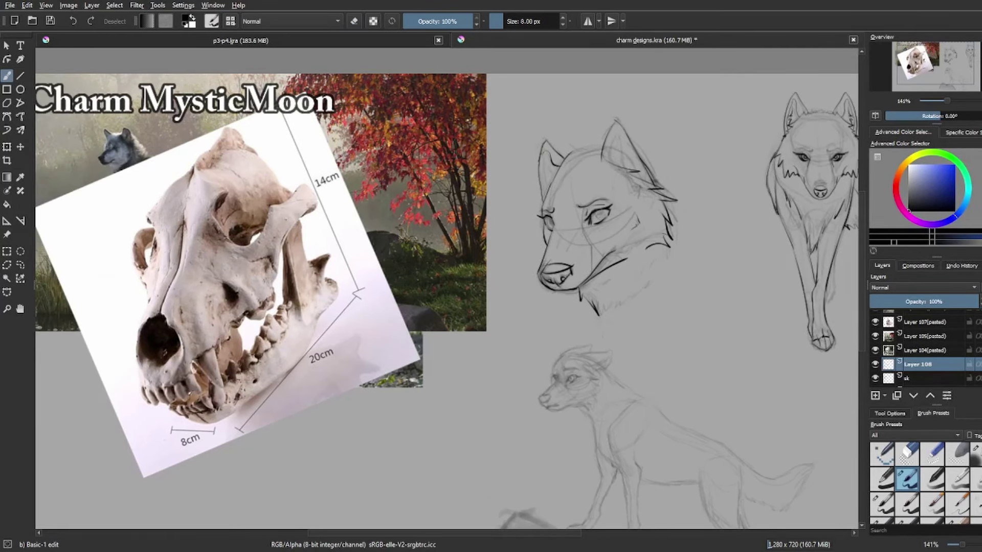
drag(542, 152, 546, 194)
key(ctrl+z)
drag(543, 155, 545, 194)
key(ctrl+z)
key(ctrl+s)
- Add a short stroke near the ear and try darkening the left ear edge, undoing the retry
drag(947, 102, 946, 105)
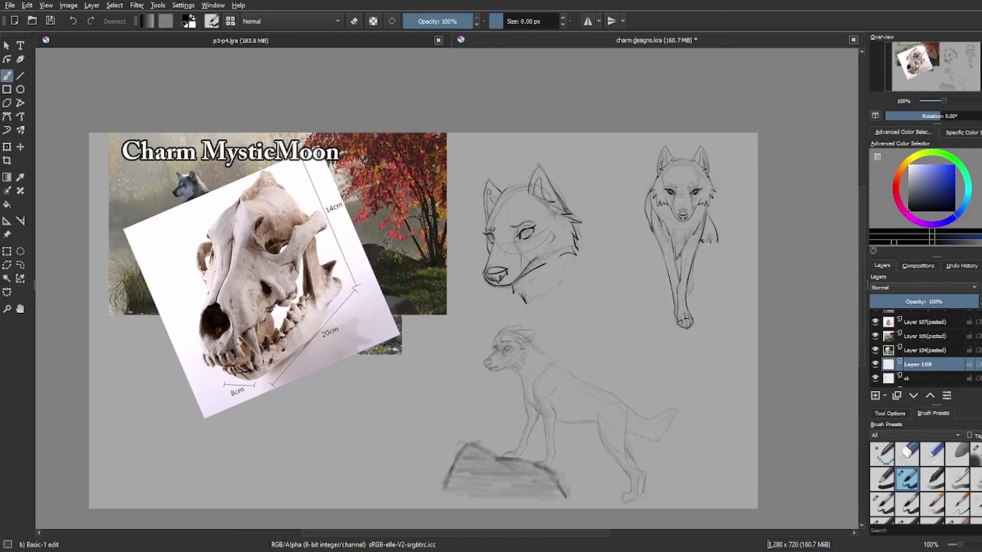
drag(535, 185, 539, 196)
key(ctrl+plus)
drag(504, 159, 506, 178)
key(ctrl+z)
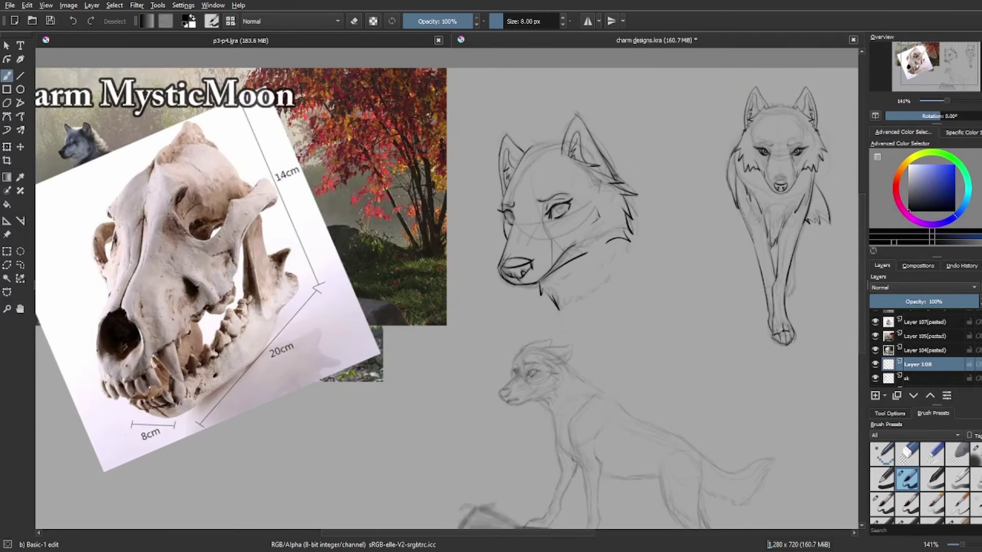
key(ctrl+minus)
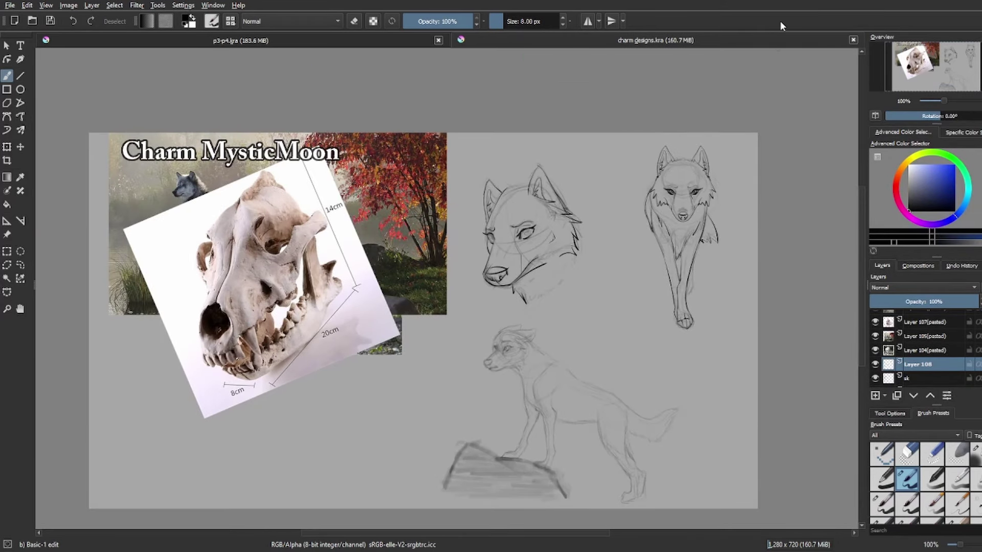
key(ctrl+shift+z)
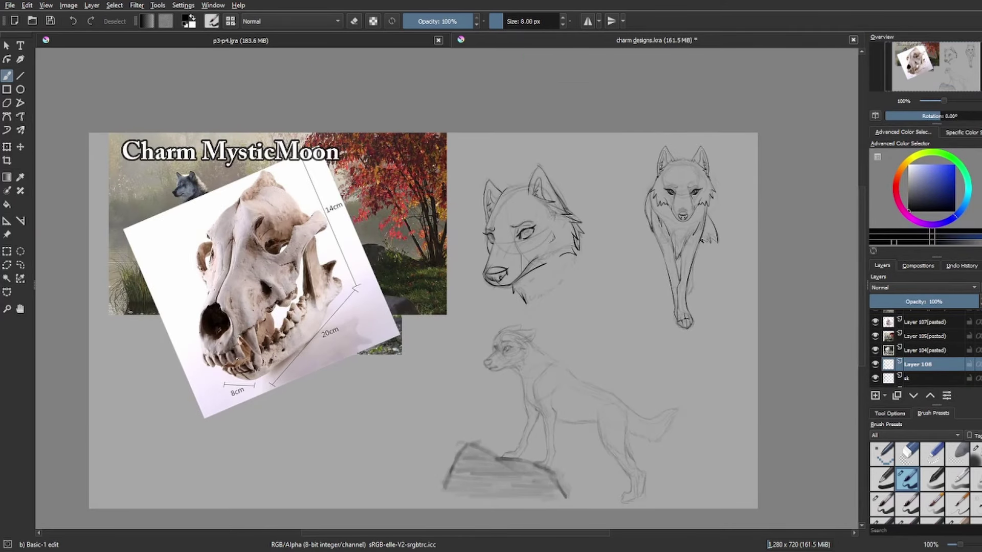
key(ctrl+z)
- Brush fur strokes down the head's cheek, keep the first, save, and touch up near the snout
drag(580, 247, 561, 286)
drag(560, 282, 537, 300)
drag(569, 264, 532, 288)
key(ctrl+z)
key(ctrl+z)
key(ctrl+s)
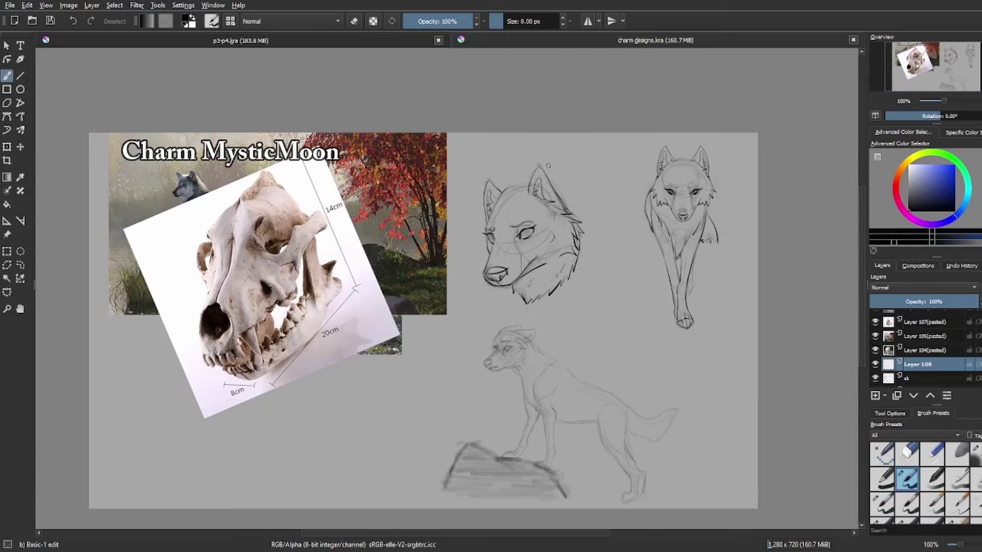
drag(938, 86, 917, 73)
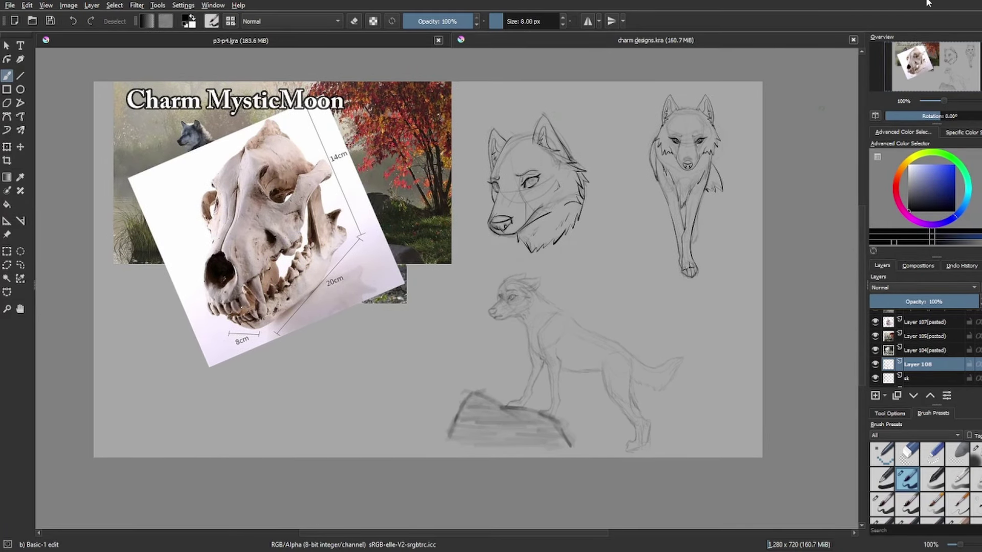
drag(943, 101, 939, 100)
drag(494, 229, 499, 248)
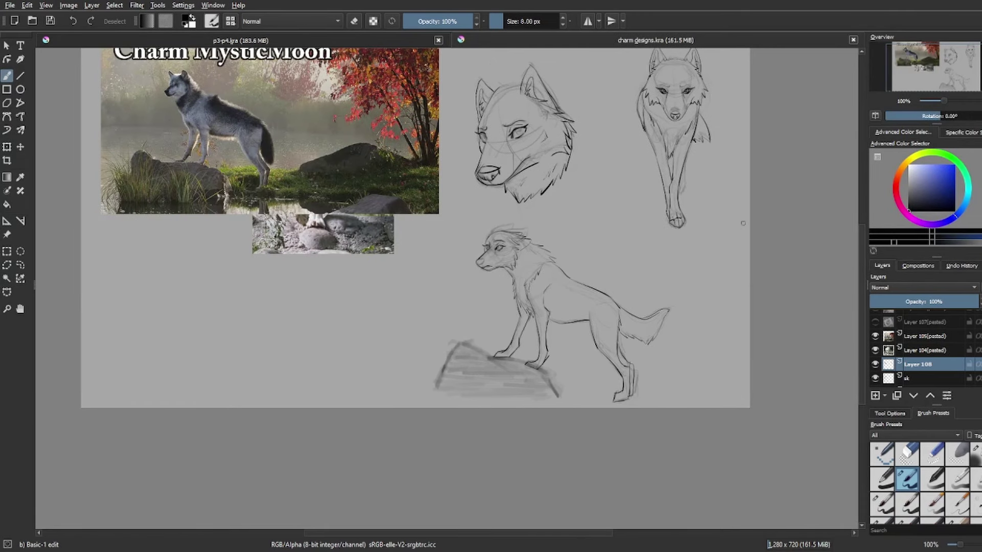
- Darken the standing wolf's hind foot outline
scroll(697, 231, up, 3)
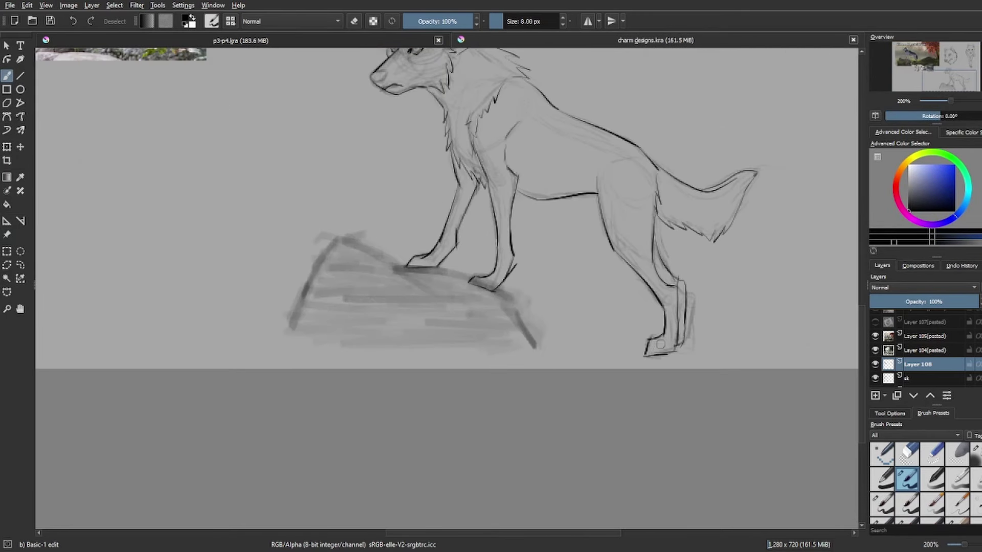
drag(650, 344, 661, 356)
key(e)
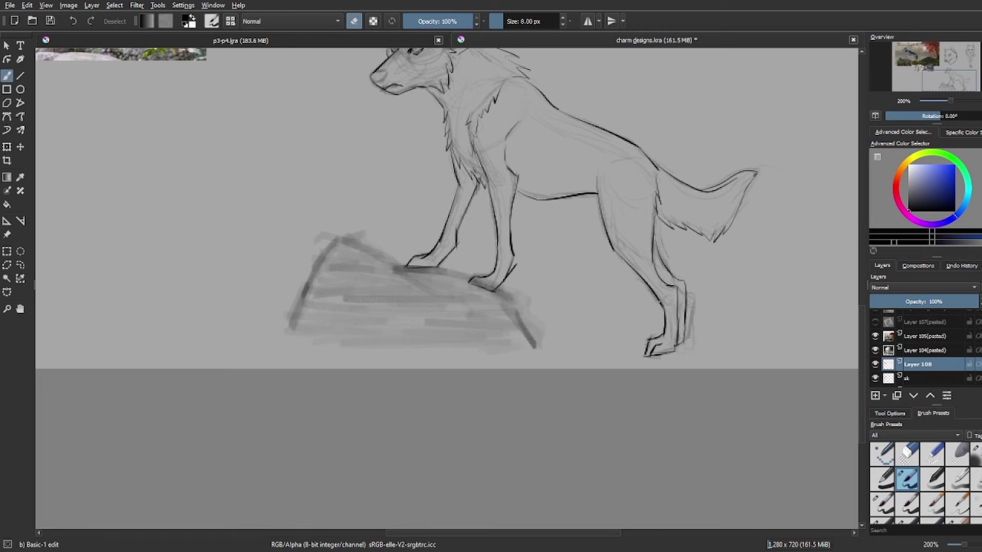
drag(946, 88, 940, 76)
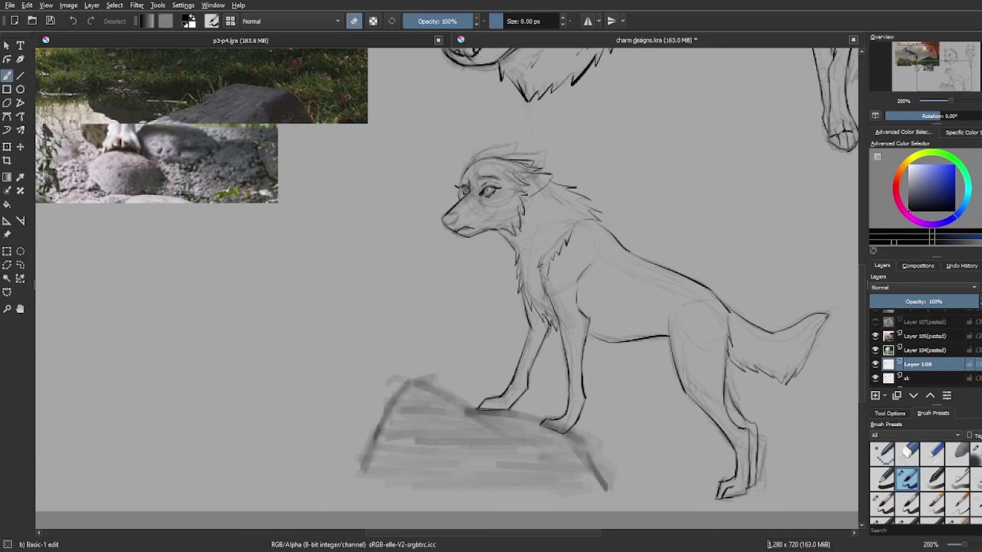
key(e)
key(e)
key(e)
key(e)
key(e)
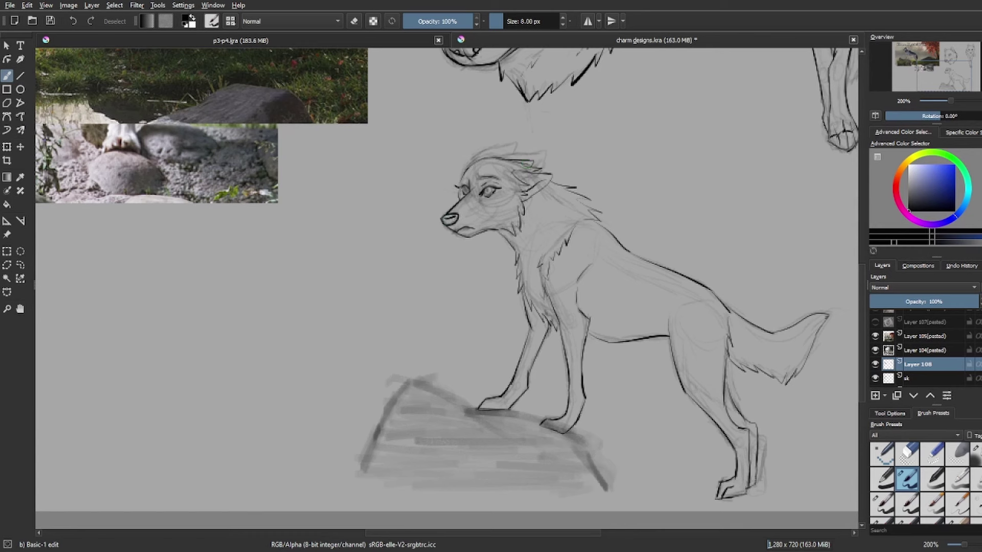
- Touch up the nose tip outline, then return to 200% on the standing wolf's paw
key(e)
drag(441, 220, 445, 218)
key(e)
key(e)
key(e)
key(e)
mouse_move(441, 219)
mouse_down()
mouse_move(457, 221)
mouse_move(444, 224)
mouse_up()
key(e)
key(minus)
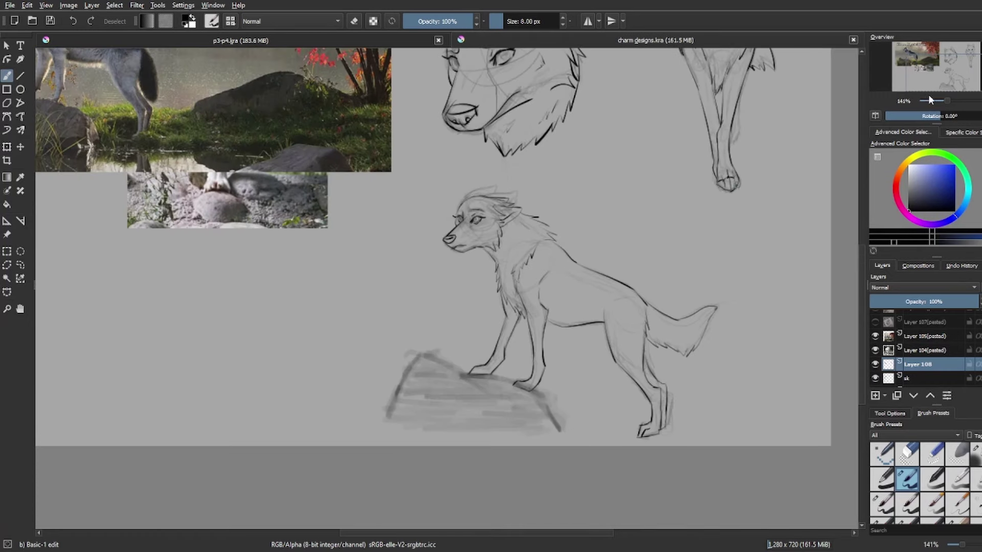
drag(938, 90, 860, 174)
drag(946, 101, 950, 100)
click(536, 353)
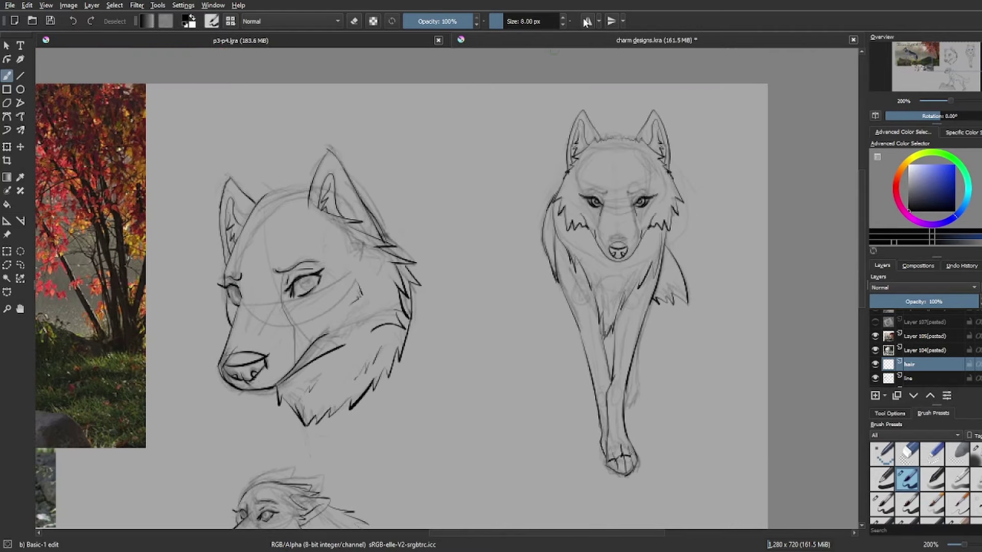
- With horizontal mirroring on, try mirrored head and forehead fur strokes on the front wolf, undoing rejects
click(586, 21)
drag(582, 163, 588, 256)
key(ctrl+z)
mouse_move(593, 149)
mouse_down()
mouse_move(616, 130)
mouse_move(608, 258)
mouse_move(616, 130)
mouse_up()
key(ctrl+z)
key(ctrl+z)
mouse_move(601, 186)
mouse_down()
mouse_move(607, 246)
mouse_move(615, 241)
mouse_up()
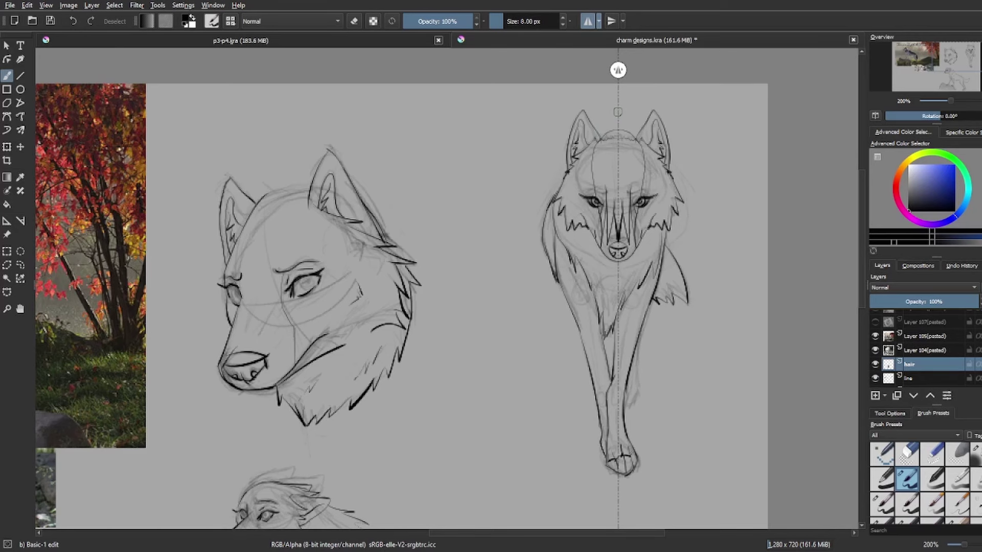
drag(596, 159, 617, 177)
key(ctrl+z)
scroll(941, 102, down, 1)
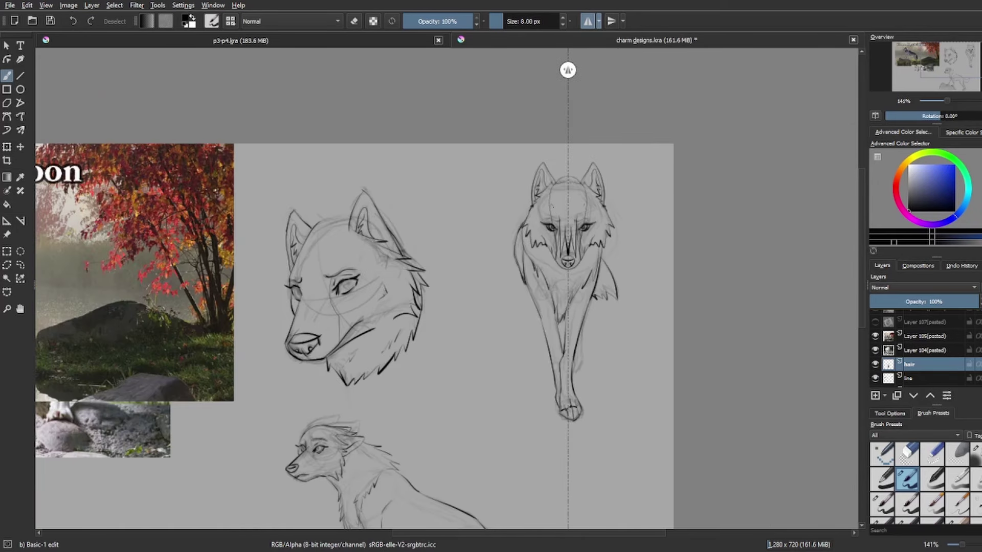
drag(907, 80, 898, 86)
- With mirroring off, draw the head's left side to the snout, muzzle strokes and zigzag bangs
click(587, 23)
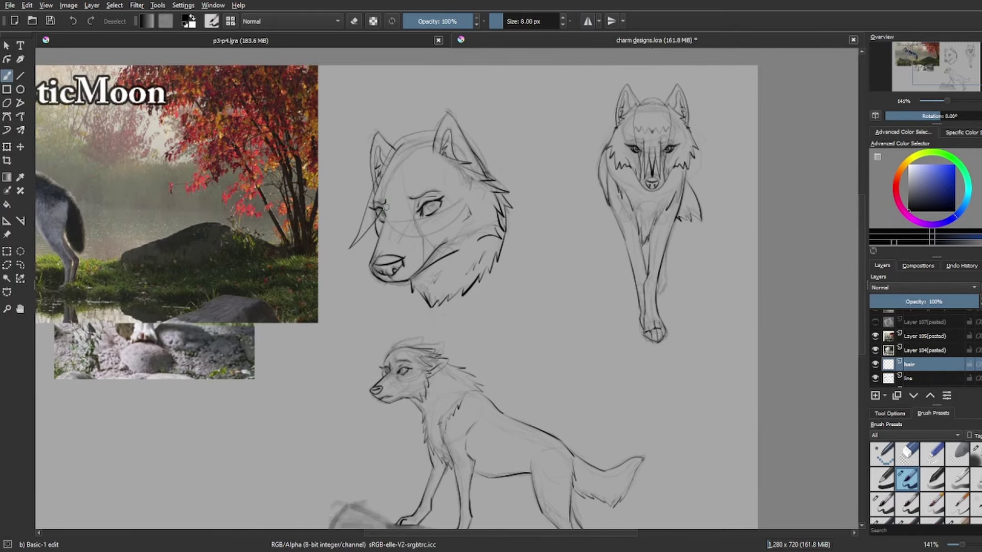
mouse_move(437, 128)
mouse_down()
mouse_move(389, 155)
mouse_move(358, 269)
mouse_up()
key(ctrl+z)
drag(434, 131, 379, 210)
drag(379, 209, 366, 265)
mouse_move(407, 203)
mouse_down()
mouse_move(391, 260)
mouse_move(401, 261)
mouse_up()
drag(386, 187, 429, 177)
drag(948, 69, 946, 78)
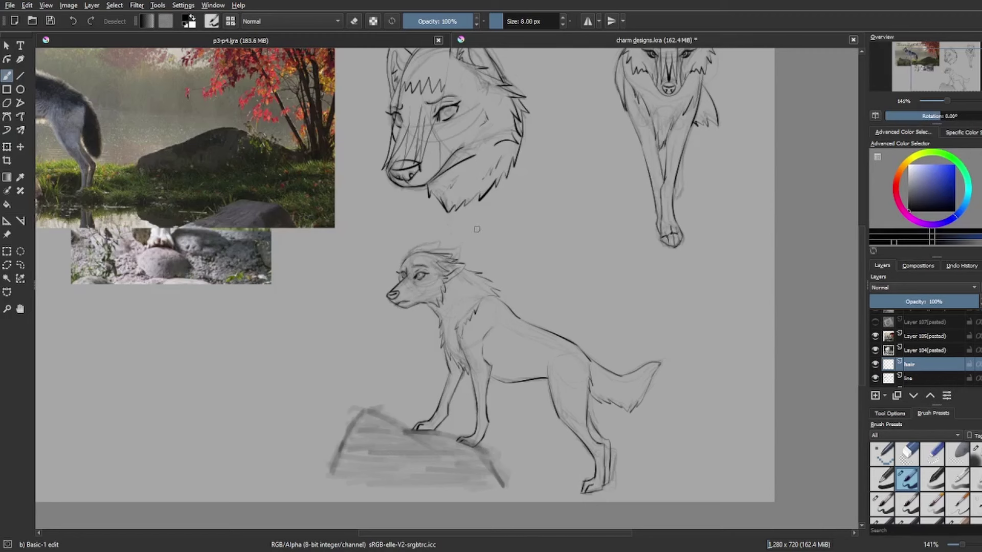
- Save the sheet, switch to the line layer and zoom in on the head sketches
key(ctrl+s)
click(915, 378)
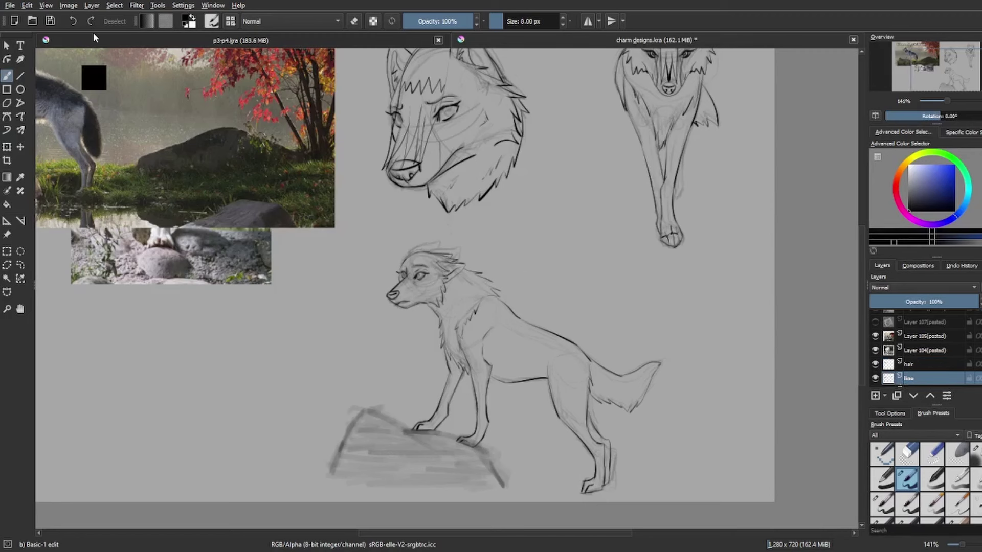
scroll(404, 276, down, 3)
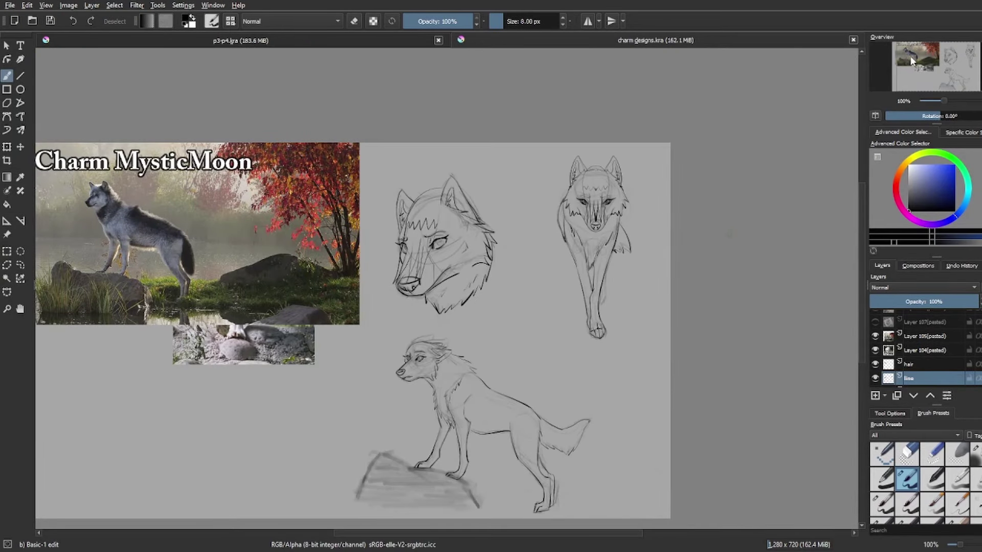
click(914, 49)
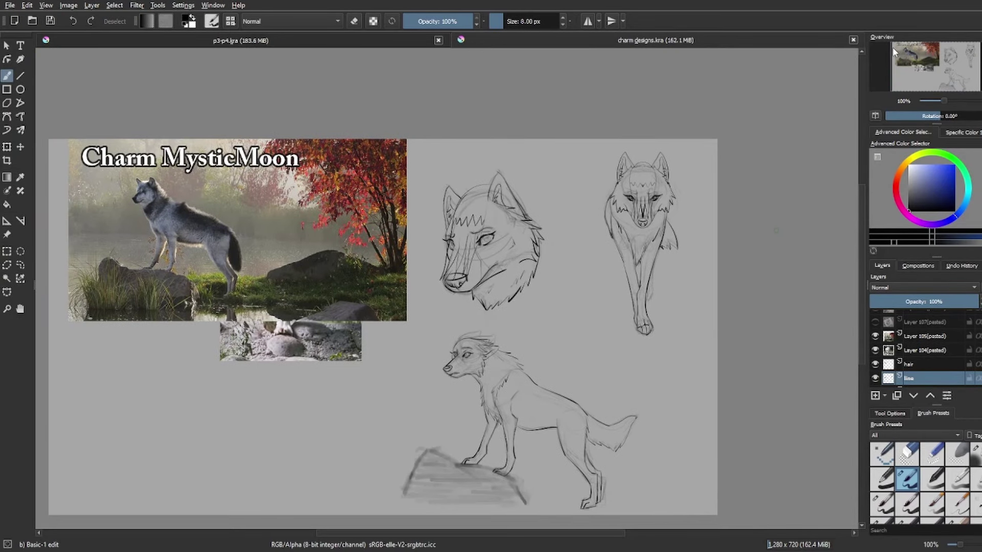
click(897, 66)
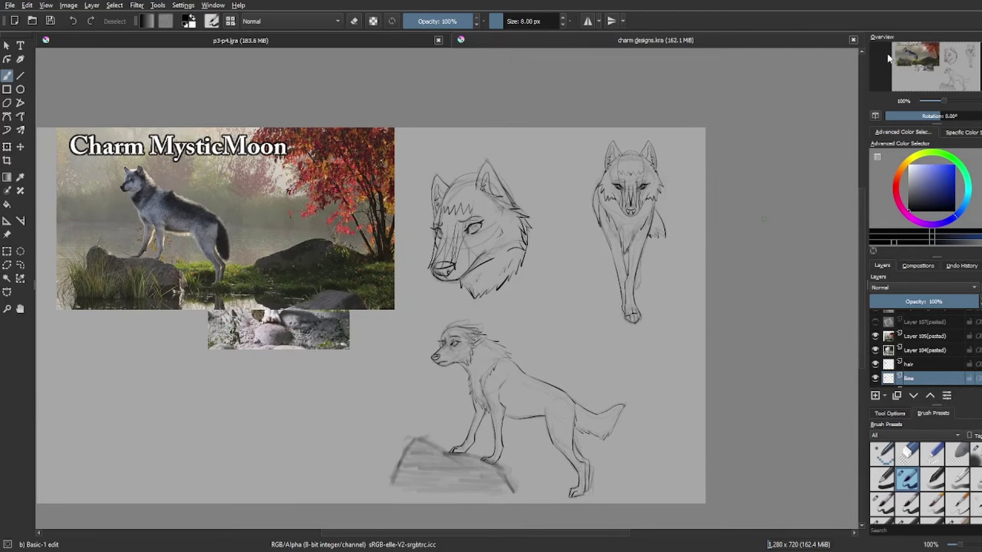
drag(943, 100, 946, 101)
- Turn mirroring back on and erase the old strokes on the front wolf's face with a larger eraser
click(587, 21)
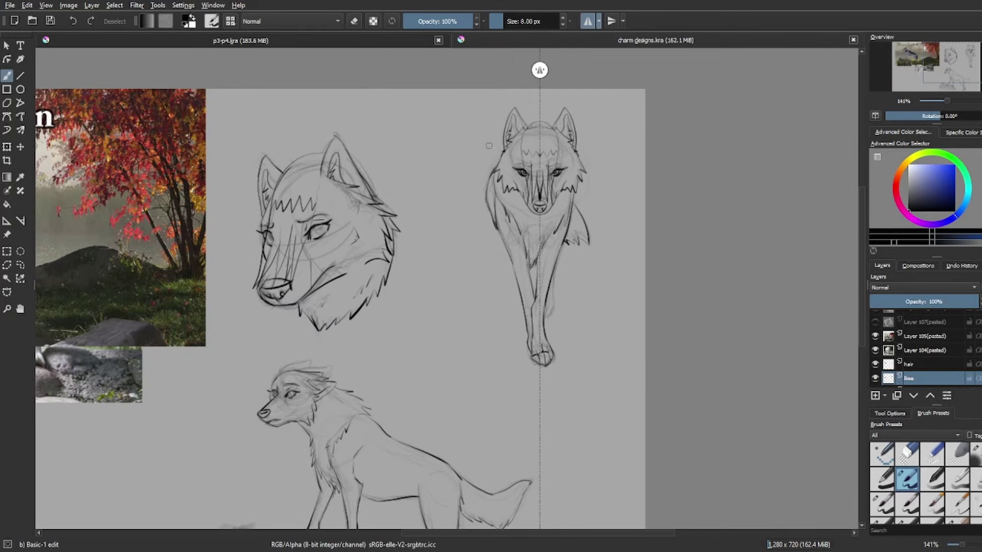
key(e)
drag(511, 168, 526, 204)
key(Page_Up)
drag(531, 133, 542, 202)
key(ctrl+s)
key(e)
key(e)
- Draw symmetrical mirrored fur lines down the front wolf's forehead and muzzle
drag(525, 141, 539, 125)
mouse_move(528, 176)
mouse_down()
mouse_move(525, 198)
mouse_move(534, 204)
mouse_up()
key(ctrl+z)
key(ctrl+z)
drag(527, 150, 532, 189)
key(ctrl+z)
drag(530, 128, 534, 194)
drag(529, 149, 537, 195)
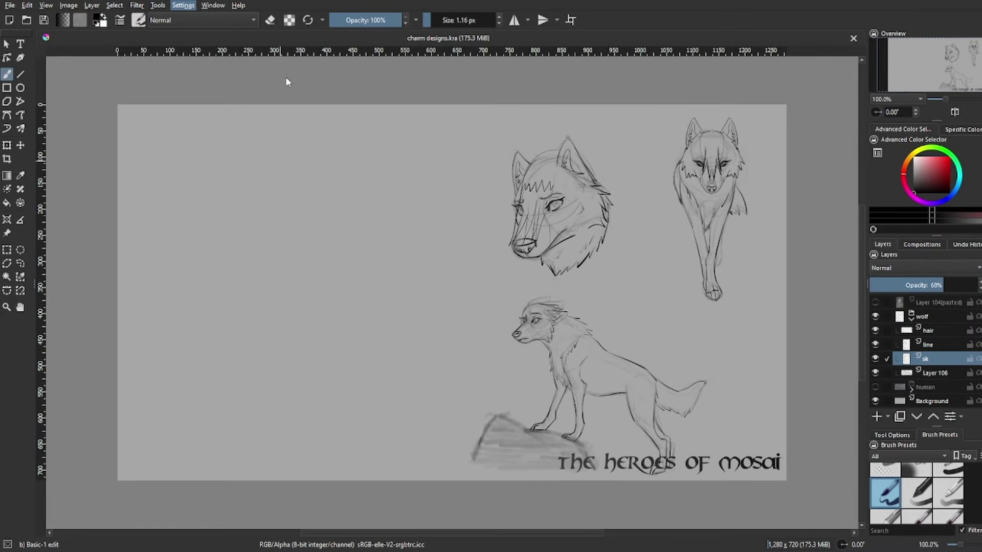
- Switch to a 7 px pencil and doodle warm-up spirals in the empty left area, then undo them
key(slash)
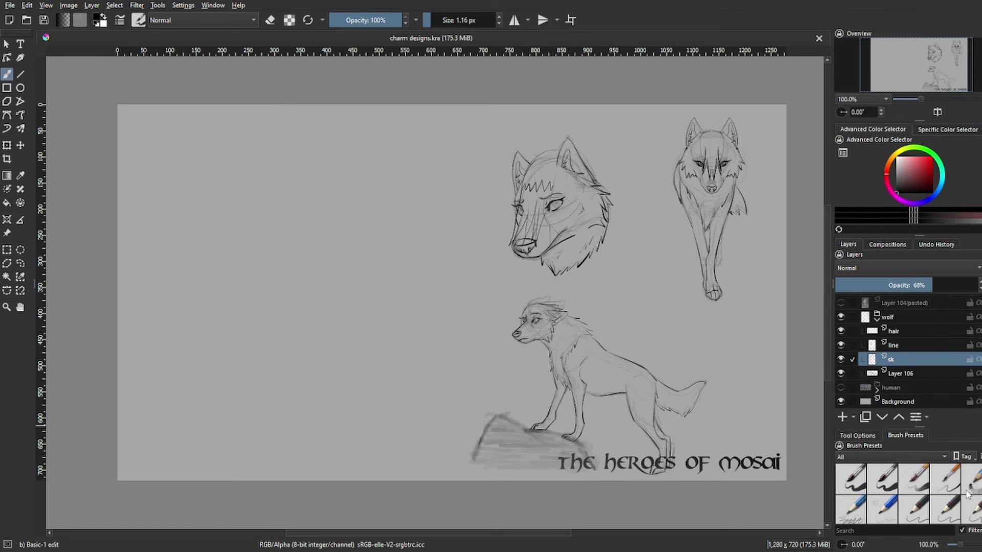
drag(312, 255, 286, 276)
drag(246, 287, 219, 317)
drag(404, 215, 378, 240)
drag(435, 279, 404, 307)
drag(420, 169, 368, 184)
drag(189, 157, 214, 230)
key(ctrl+z)
key(ctrl+z)
key(ctrl+z)
key(ctrl+z)
key(ctrl+z)
key(ctrl+z)
key(ctrl+z)
key(ctrl+z)
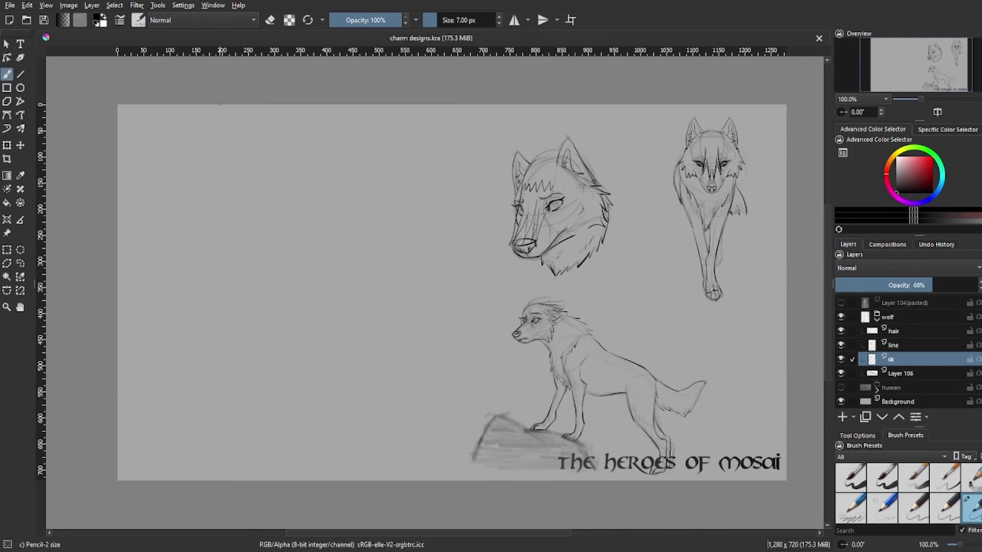
- Sketch a small circle face with eyes and mouth, shift it down-left, and save
mouse_move(263, 184)
mouse_down()
mouse_move(255, 235)
mouse_move(280, 209)
mouse_move(262, 231)
mouse_move(272, 203)
mouse_move(251, 202)
mouse_up()
mouse_move(257, 203)
mouse_down()
mouse_move(273, 196)
mouse_move(265, 230)
mouse_up()
drag(342, 198, 269, 213)
key(ctrl+s)
- Draw a box beside the face, then redraw it as a clean rectangle
mouse_move(270, 163)
mouse_down()
mouse_move(333, 163)
mouse_move(325, 229)
mouse_move(263, 240)
mouse_up()
key(ctrl+z)
key(ctrl+z)
drag(278, 165, 275, 235)
drag(331, 163, 321, 250)
drag(274, 235, 340, 233)
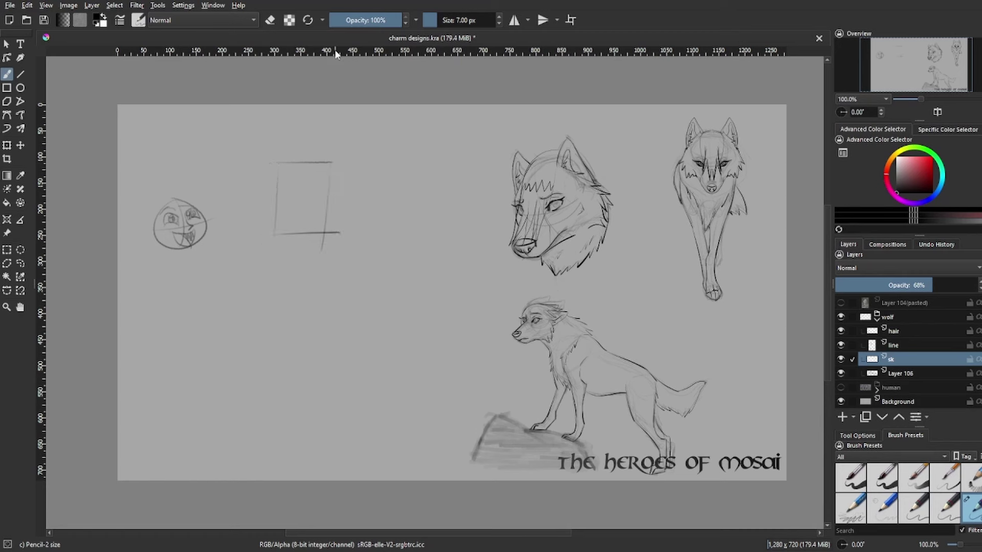
drag(286, 203, 359, 203)
key(ctrl+z)
key(ctrl+z)
key(ctrl+z)
key(ctrl+z)
key(ctrl+z)
drag(285, 180, 355, 258)
- Add vertical construction guides through the box, one a longer curve and one near the left side
drag(324, 186, 324, 256)
key(ctrl+z)
drag(321, 174, 319, 277)
drag(295, 184, 295, 259)
key(ctrl+z)
drag(290, 180, 288, 271)
- Add straight horizontal guides across the box, then add a new paint layer above sk
drag(288, 225, 388, 229)
key(ctrl+z)
key(ctrl+z)
key(ctrl+z)
drag(273, 225, 376, 220)
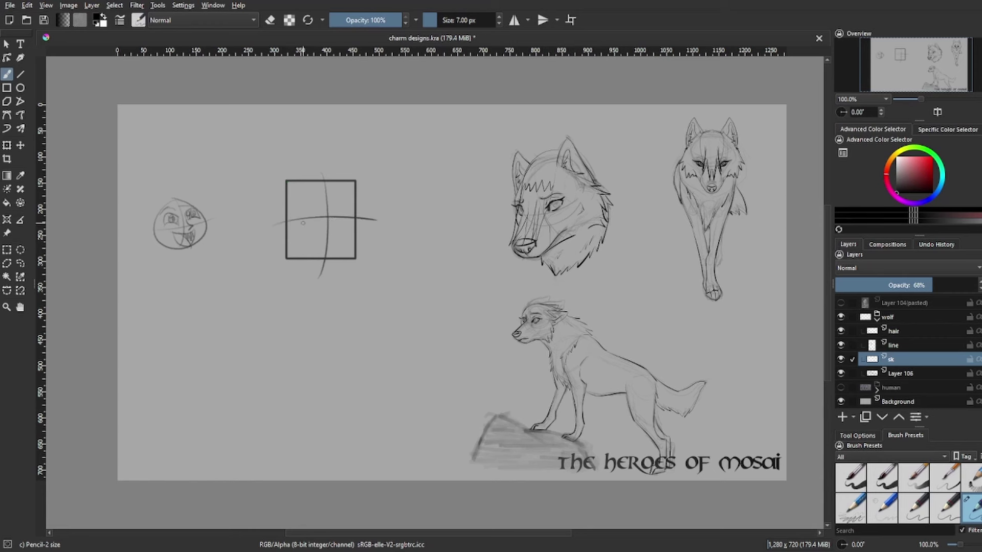
key(ctrl+z)
drag(273, 223, 386, 214)
drag(286, 196, 386, 196)
mouse_move(289, 205)
mouse_down()
mouse_move(384, 205)
mouse_move(352, 223)
mouse_up()
key(Insert)
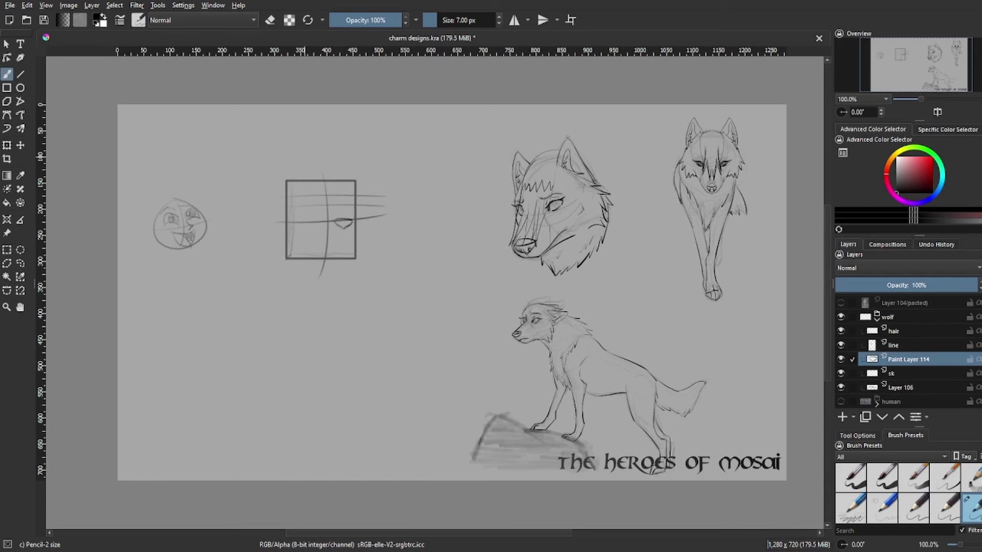
- Paste the grinning-wolf photo as a reference and resize it on the sheet
key(ctrl+v)
key(minus)
key(minus)
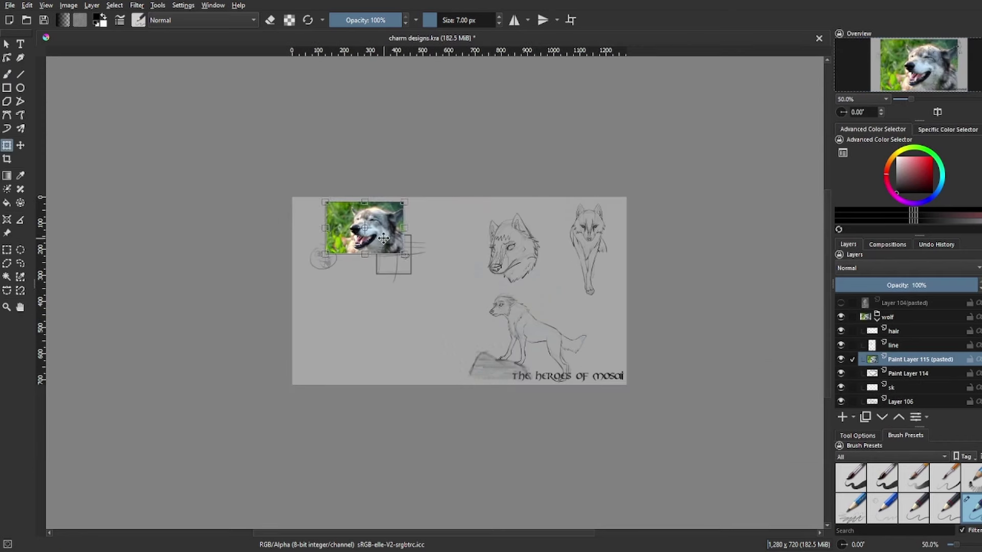
key(ctrl+t)
key(b)
drag(903, 98, 925, 99)
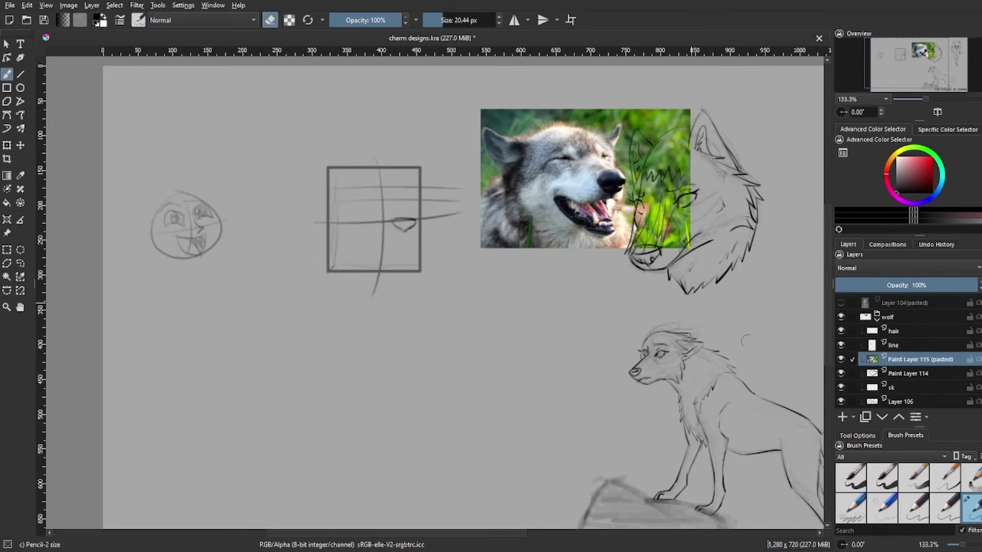
key(Page_Down)
- Sketch the snout and jaw in the box, erasing stray lines around the snout
mouse_move(393, 190)
mouse_down()
mouse_move(428, 219)
mouse_move(412, 250)
mouse_up()
mouse_move(366, 238)
mouse_down()
mouse_move(415, 251)
mouse_move(409, 283)
mouse_up()
mouse_move(401, 220)
mouse_down()
mouse_move(412, 269)
mouse_move(428, 236)
mouse_up()
mouse_move(419, 220)
mouse_down()
mouse_move(430, 230)
mouse_move(412, 242)
mouse_up()
key(e)
drag(394, 197, 402, 215)
key(e)
mouse_move(386, 195)
mouse_down()
mouse_move(419, 220)
mouse_move(409, 215)
mouse_up()
key(e)
mouse_move(394, 209)
mouse_down()
mouse_move(430, 230)
mouse_move(420, 226)
mouse_up()
key(e)
key(e)
key(e)
mouse_move(394, 187)
mouse_down()
mouse_move(388, 204)
mouse_move(375, 197)
mouse_up()
- Strengthen the boxed head's left side and bottom and outline a large eye
mouse_move(381, 214)
mouse_down()
mouse_move(348, 202)
mouse_move(373, 205)
mouse_up()
mouse_move(388, 185)
mouse_down()
mouse_move(411, 202)
mouse_move(405, 208)
mouse_move(394, 169)
mouse_move(331, 192)
mouse_up()
drag(387, 170, 398, 172)
drag(329, 199, 311, 225)
drag(309, 230, 375, 292)
drag(371, 206, 406, 226)
drag(363, 199, 377, 206)
mouse_move(357, 205)
mouse_down()
mouse_move(373, 208)
mouse_move(344, 200)
mouse_move(371, 191)
mouse_move(373, 211)
mouse_up()
key(ctrl+z)
key(ctrl+z)
key(ctrl+z)
mouse_move(347, 200)
mouse_down()
mouse_move(373, 194)
mouse_move(363, 195)
mouse_move(371, 207)
mouse_move(374, 182)
mouse_up()
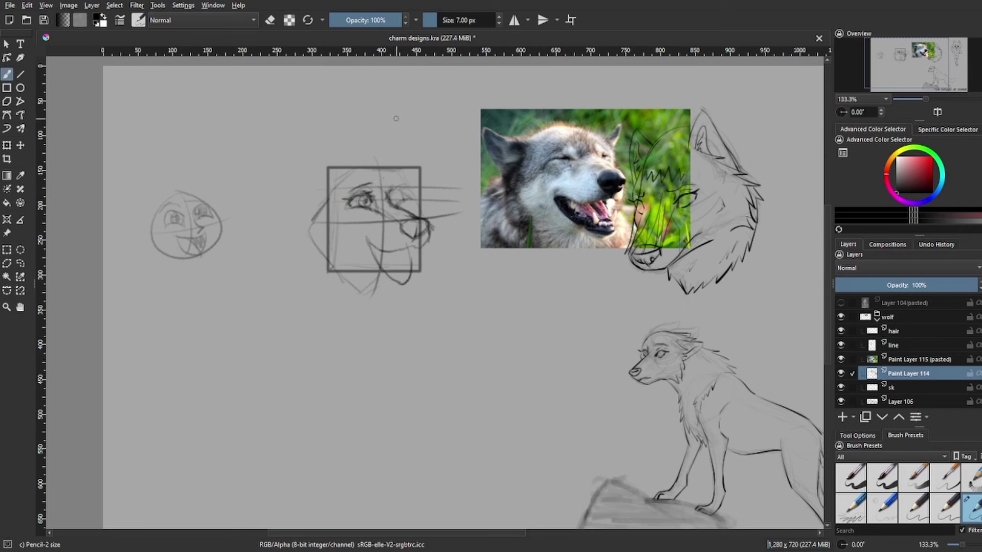
- Draw teeth, the lower jaw and a second eye in the boxed head
mouse_move(407, 251)
mouse_down()
mouse_move(394, 280)
mouse_move(412, 277)
mouse_move(399, 271)
mouse_up()
mouse_move(375, 250)
mouse_down()
mouse_move(386, 269)
mouse_move(408, 260)
mouse_move(376, 274)
mouse_up()
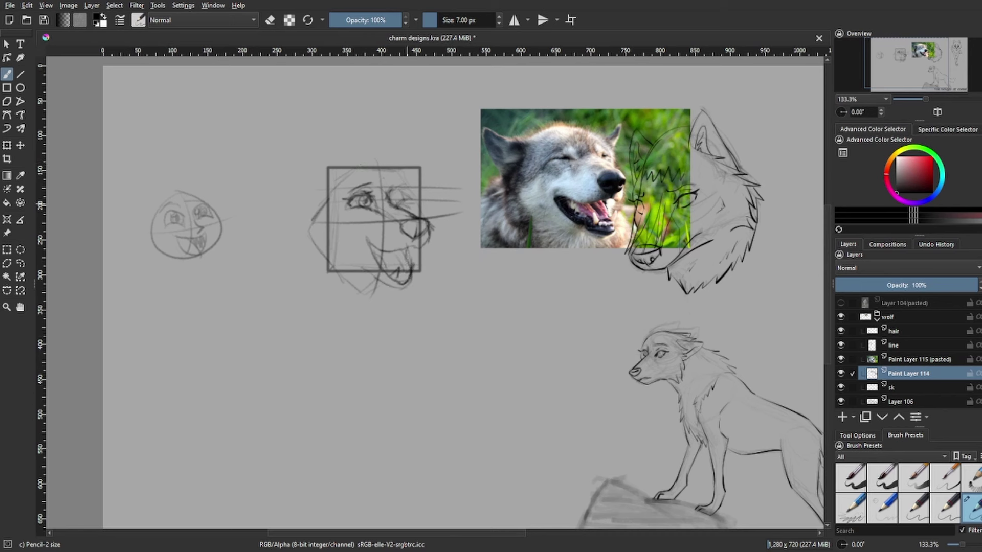
key(e)
key(e)
mouse_move(390, 197)
mouse_down()
mouse_move(409, 193)
mouse_move(405, 204)
mouse_move(408, 181)
mouse_up()
- Add hair strokes along the boxed head's left side and top
drag(321, 205, 294, 221)
drag(313, 214, 294, 251)
drag(305, 241, 337, 266)
drag(327, 184, 308, 202)
key(ctrl+z)
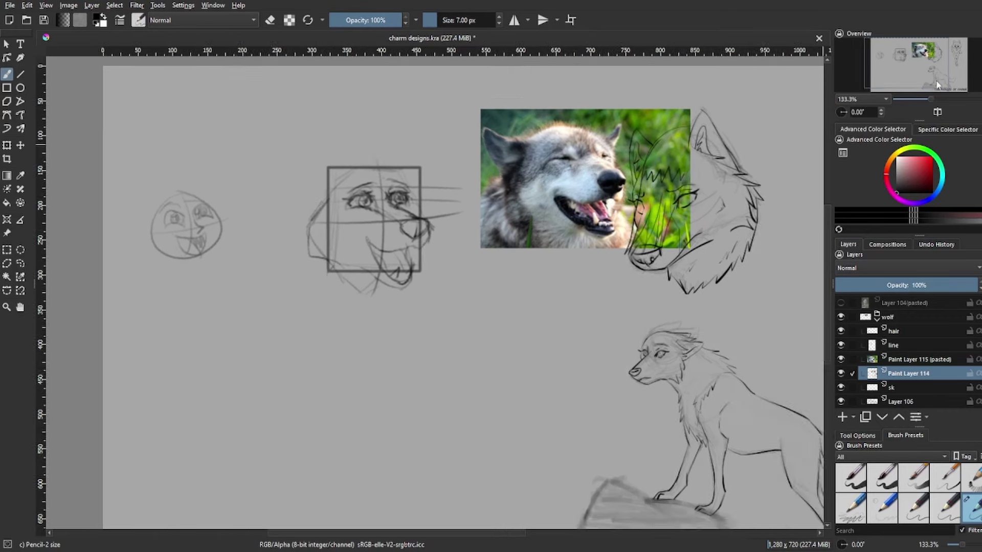
drag(345, 268, 407, 278)
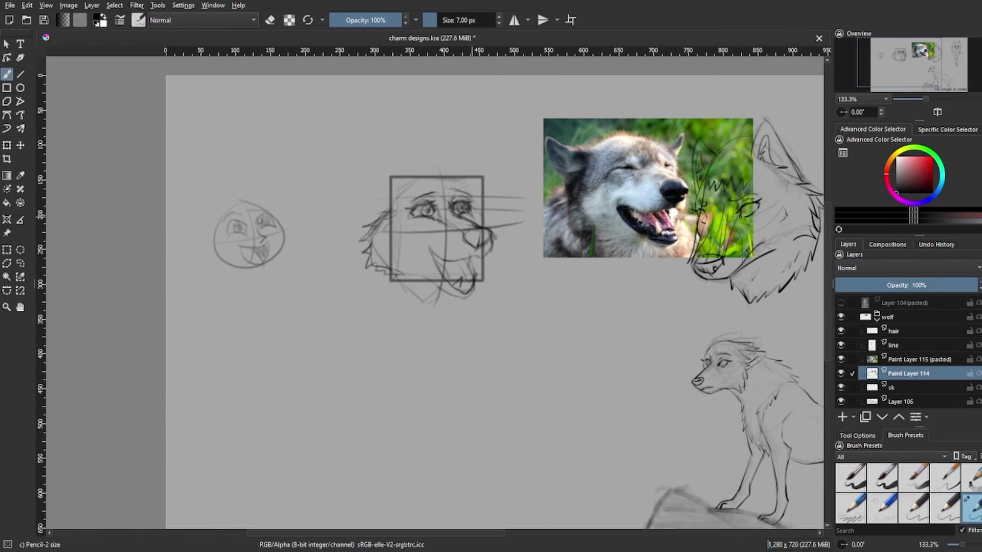
mouse_move(457, 182)
mouse_down()
mouse_move(480, 224)
mouse_move(404, 183)
mouse_up()
drag(463, 185, 471, 201)
drag(429, 177, 364, 204)
drag(389, 178, 317, 256)
- Lasso one eye, copy and paste it as a new layer, then deselect
click(21, 264)
drag(463, 182, 460, 219)
key(ctrl+c)
key(ctrl+v)
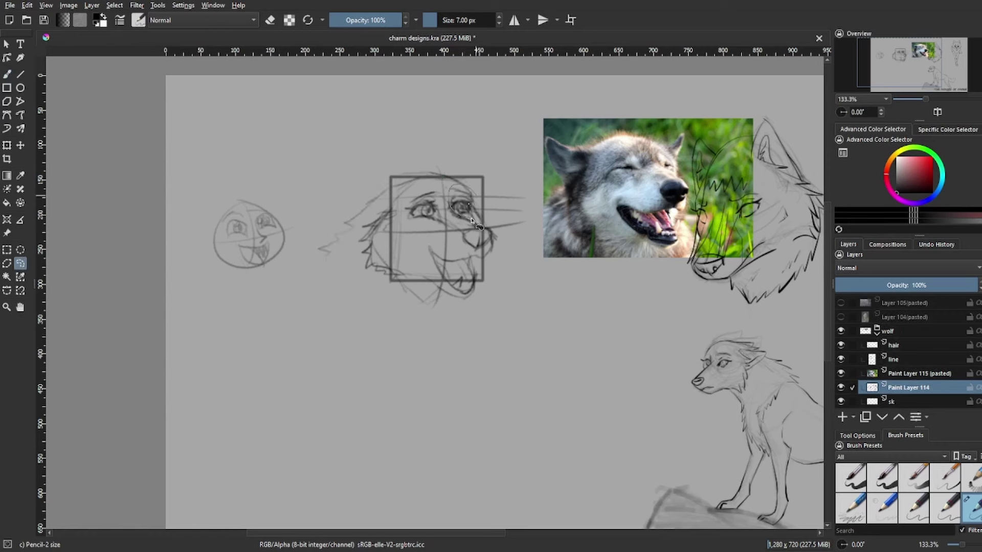
key(ctrl+shift+a)
key(b)
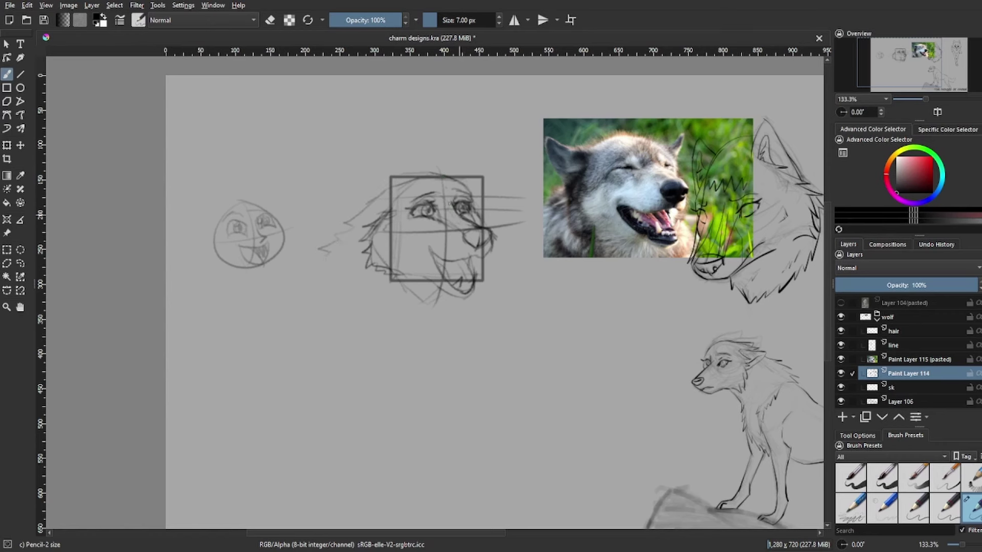
- Sketch the left and right pointed ears above the boxed head, then save
drag(460, 213, 438, 223)
mouse_move(431, 174)
mouse_down()
mouse_move(375, 196)
mouse_move(378, 205)
mouse_move(403, 141)
mouse_up()
mouse_move(403, 141)
mouse_down()
mouse_move(420, 179)
mouse_move(465, 177)
mouse_up()
key(ctrl+z)
mouse_move(453, 140)
mouse_down()
mouse_move(466, 176)
mouse_move(453, 140)
mouse_move(394, 161)
mouse_up()
drag(406, 163, 417, 200)
drag(452, 144, 443, 160)
drag(406, 152, 395, 188)
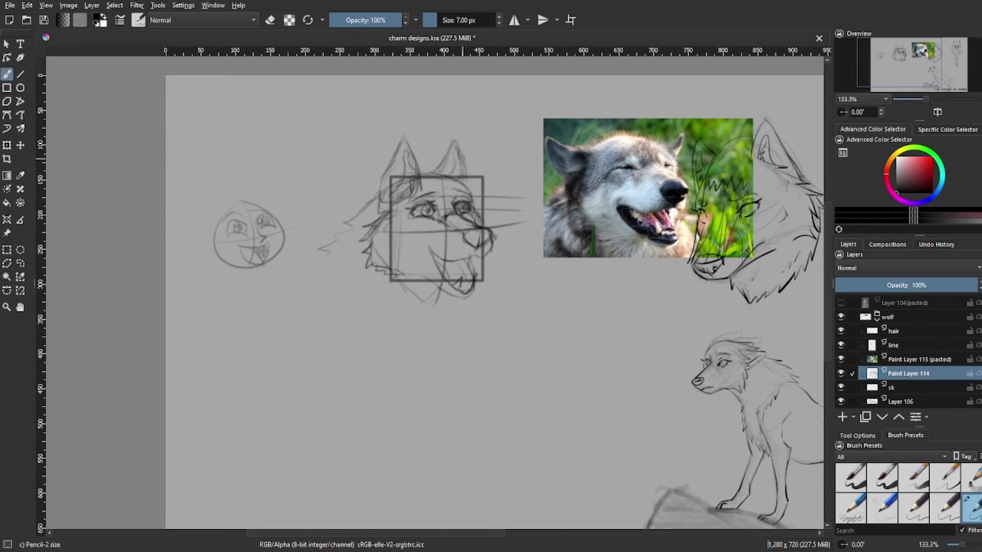
mouse_move(924, 99)
mouse_down()
mouse_move(914, 100)
mouse_move(922, 96)
mouse_up()
key(ctrl+s)
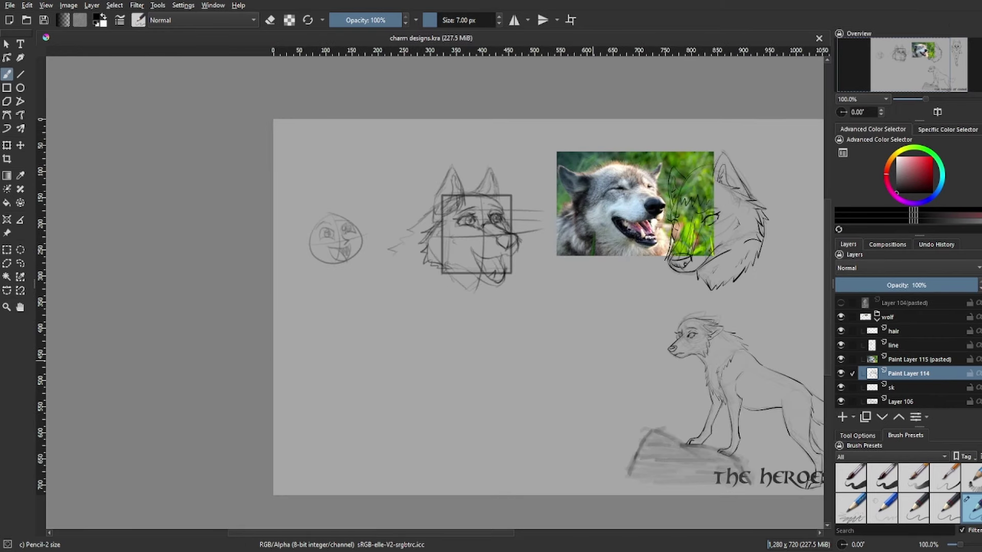
- Remove the BRB scribble and stroke an elliptical selection into a circle on a new layer
scroll(327, 112, up, 2)
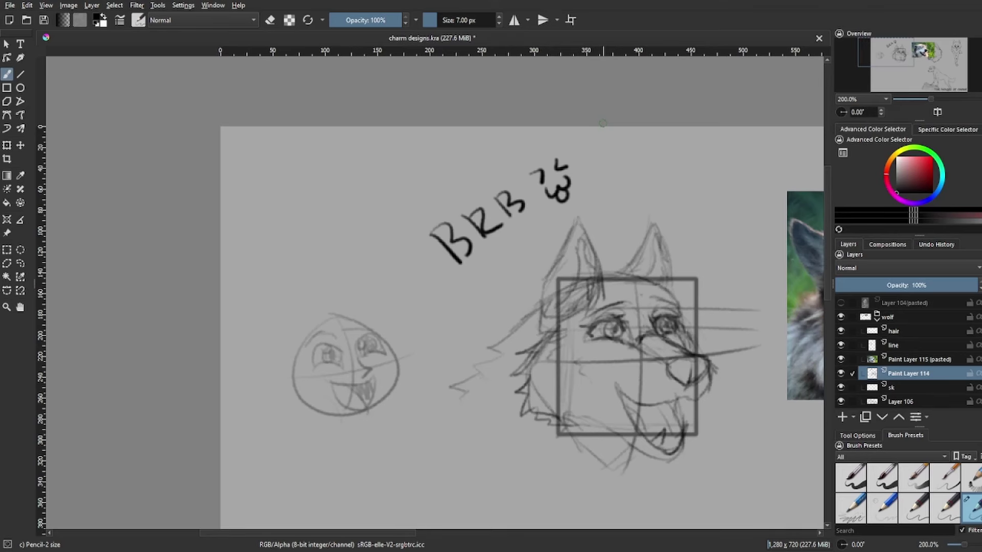
key(ctrl+z)
key(j)
scroll(435, 291, down, 5)
key(ctrl+z)
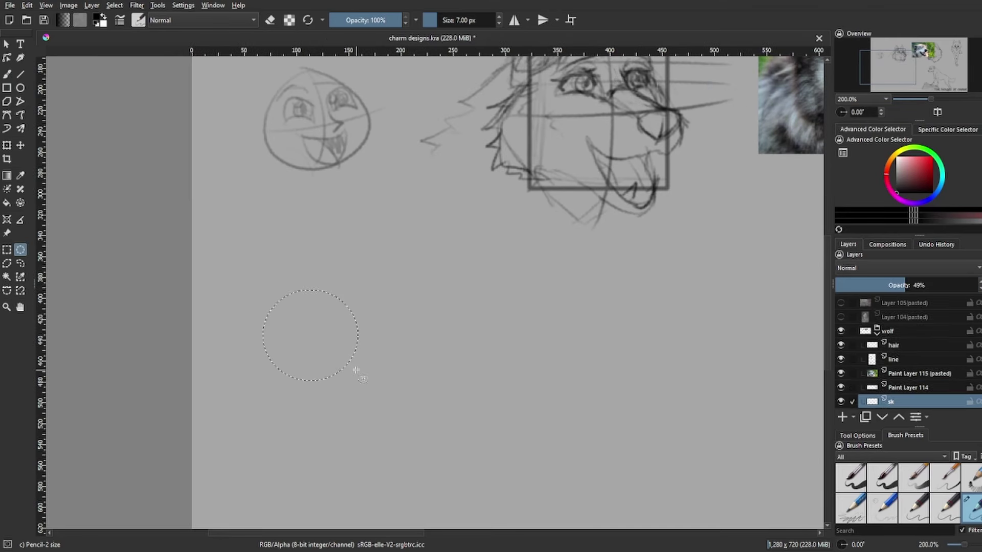
key(ctrl+shift+z)
key(ctrl+shift+z)
scroll(306, 307, left, 2)
- Draw vertical and horizontal cross lines through the circle
key(v)
drag(400, 250, 401, 424)
drag(332, 330, 513, 330)
key(b)
scroll(460, 286, left, 2)
scroll(460, 286, down, 1)
- Sketch a brow, eyes, pupils, nose and mouth inside the circle
drag(513, 235, 542, 243)
mouse_move(474, 249)
mouse_down()
mouse_move(498, 267)
mouse_move(550, 263)
mouse_move(465, 260)
mouse_up()
key(ctrl+z)
key(ctrl+z)
key(ctrl+z)
key(ctrl+z)
mouse_move(529, 254)
mouse_down()
mouse_move(590, 256)
mouse_move(550, 252)
mouse_up()
mouse_move(467, 265)
mouse_down()
mouse_move(526, 250)
mouse_move(551, 254)
mouse_up()
mouse_move(527, 270)
mouse_down()
mouse_move(553, 267)
mouse_move(537, 264)
mouse_up()
drag(483, 259, 515, 283)
drag(484, 292, 511, 304)
key(ctrl+z)
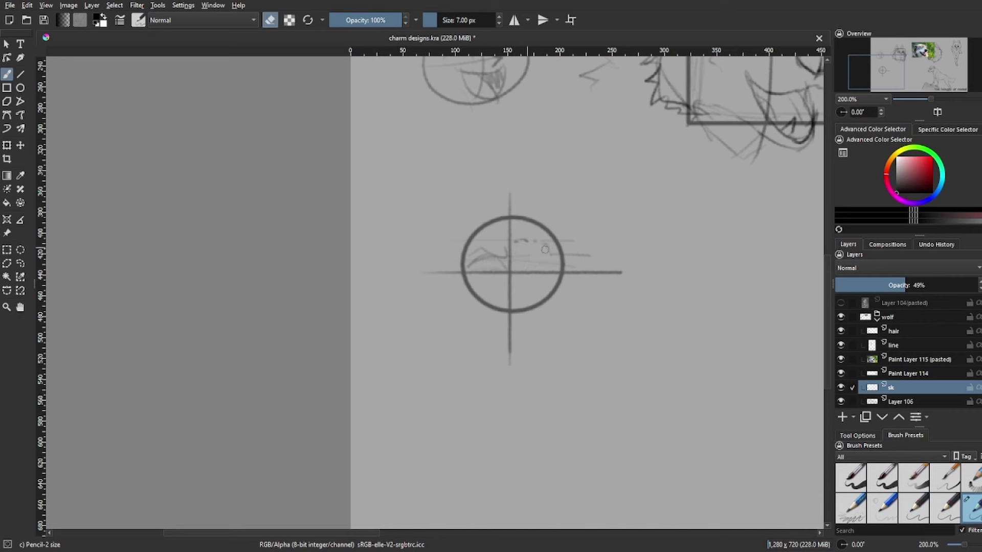
- Redraw the eyes, eyelids, pupil, nose and mouth on Paint Layer 114
key(Page_Up)
drag(467, 256, 502, 241)
mouse_move(517, 234)
mouse_down()
mouse_move(550, 247)
mouse_move(555, 268)
mouse_up()
drag(524, 269, 551, 270)
mouse_move(470, 255)
mouse_down()
mouse_move(513, 238)
mouse_move(490, 259)
mouse_move(533, 263)
mouse_up()
drag(505, 283, 517, 284)
drag(513, 291, 502, 293)
scroll(493, 283, down, 2)
- Rotate the circle face on the sk Merged layer counter-clockwise
mouse_move(902, 103)
mouse_down()
mouse_move(916, 61)
mouse_move(886, 134)
mouse_up()
key(ctrl+e)
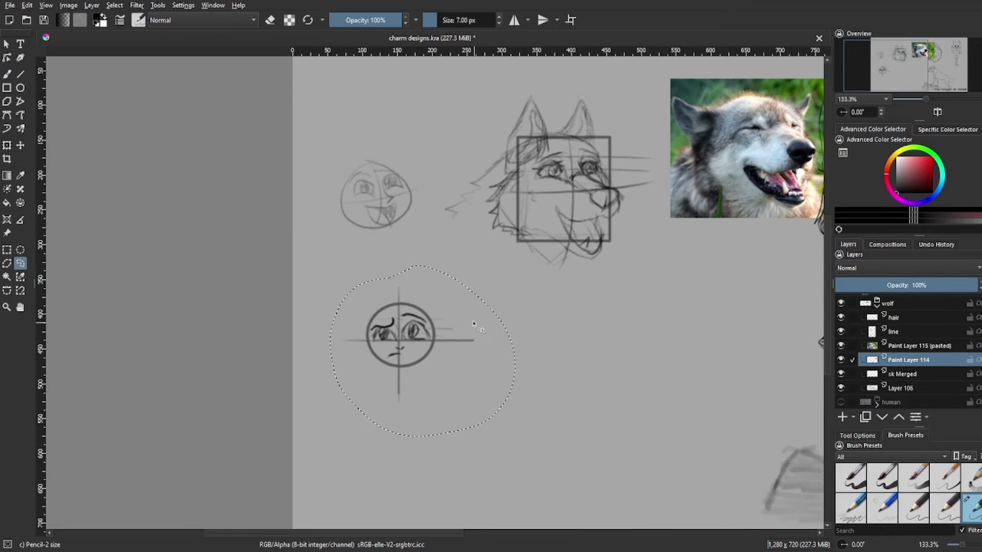
key(ctrl+t)
drag(310, 227, 278, 263)
key(b)
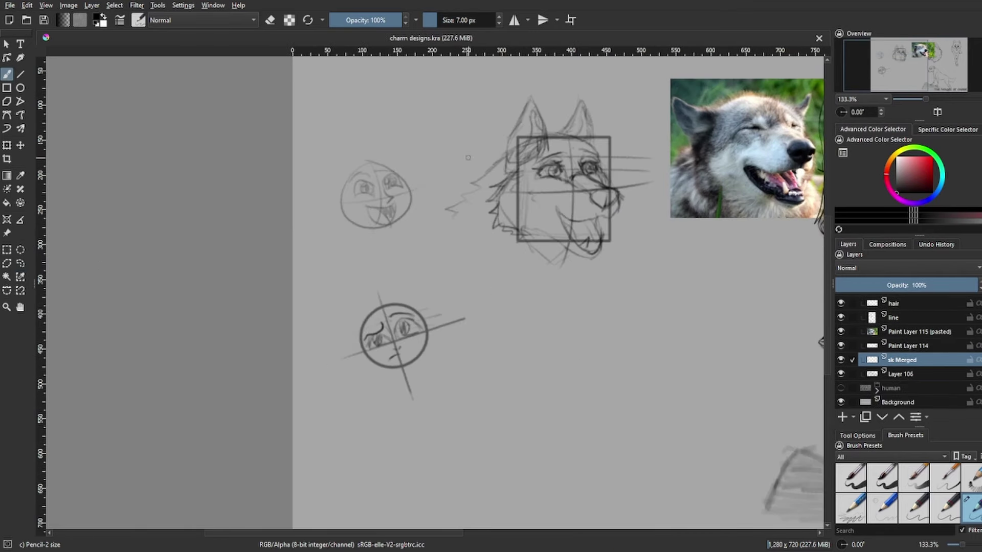
- Draw a square with cross lines beside the circle face
drag(915, 66, 912, 62)
click(7, 87)
drag(503, 319, 595, 417)
click(23, 76)
drag(550, 299, 549, 424)
drag(450, 368, 608, 368)
- Rotate the square clockwise, save, and sketch faint head lines around it on Paint Layer 114
key(ctrl+t)
mouse_move(511, 368)
mouse_down()
mouse_move(434, 351)
mouse_move(589, 353)
mouse_move(615, 371)
mouse_up()
key(b)
scroll(907, 353, down, 1)
click(907, 345)
key(ctrl+s)
mouse_move(517, 340)
mouse_down()
mouse_move(576, 324)
mouse_move(498, 396)
mouse_up()
mouse_move(588, 338)
mouse_down()
mouse_move(616, 359)
mouse_move(578, 444)
mouse_move(529, 423)
mouse_up()
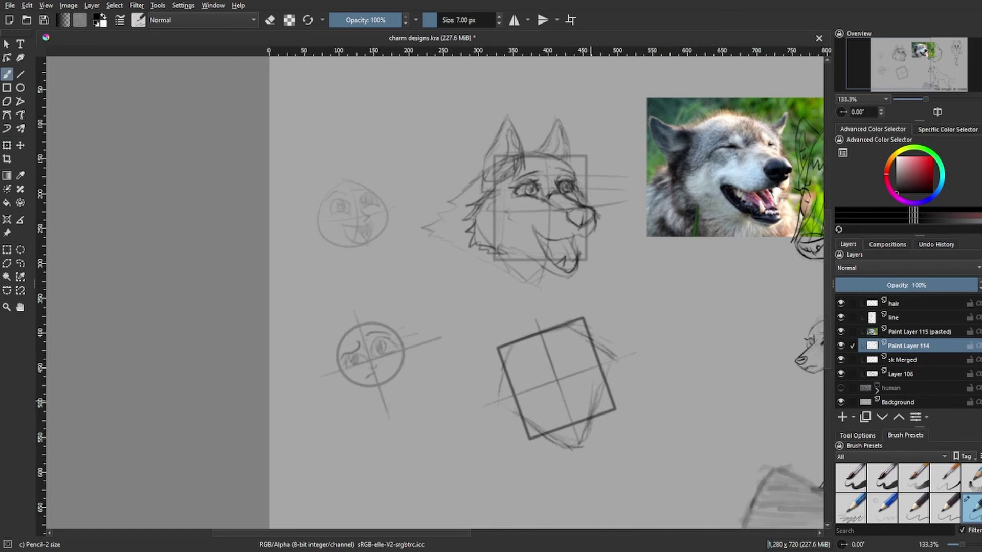
- Undo the faint edge strokes and rotate the square back upright on sk Merged
key(ctrl+z)
key(ctrl+z)
key(ctrl+z)
key(e)
click(903, 359)
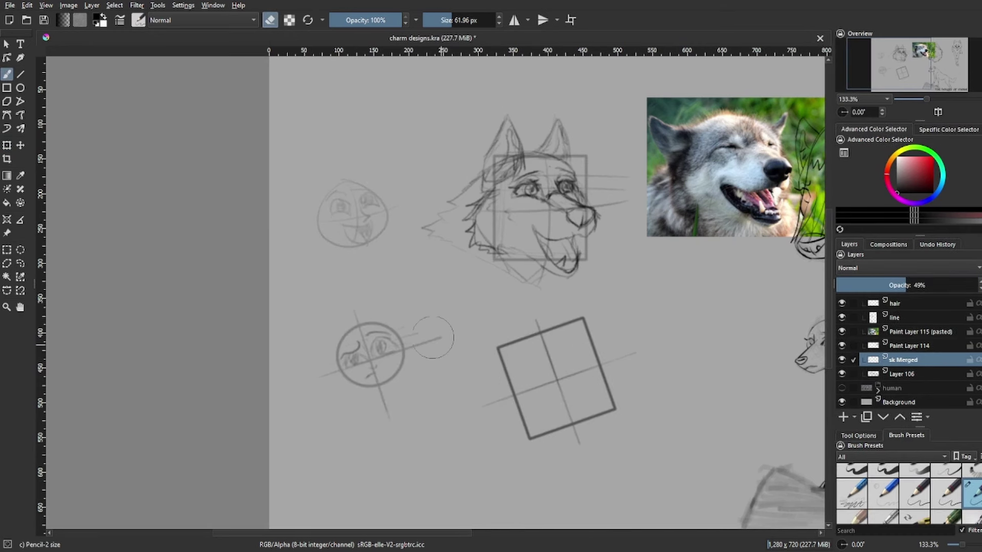
scroll(903, 358, up, 1)
key(ctrl+t)
drag(711, 358, 717, 384)
key(Return)
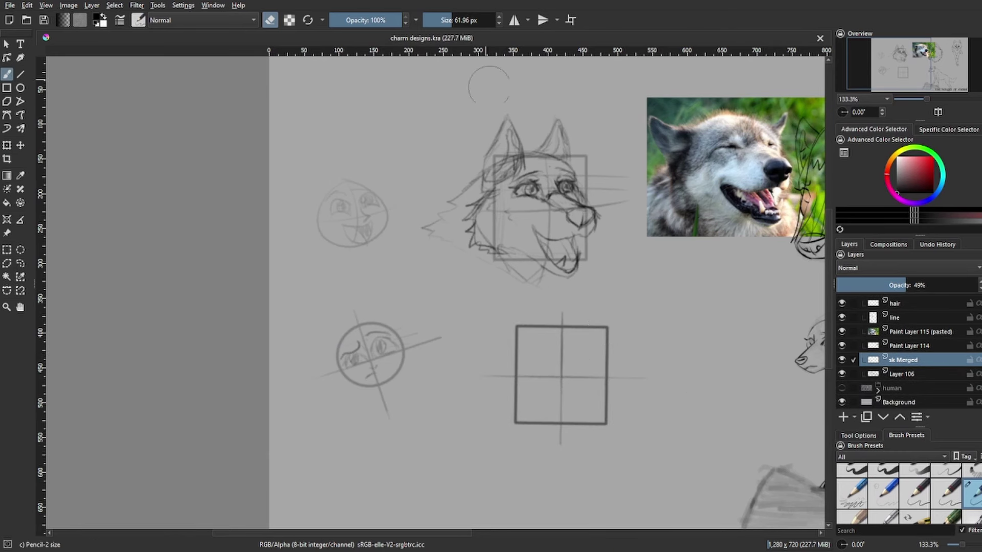
key(b)
key(e)
- With horizontal mirroring on, sketch the jaw, chin, nose, muzzle, cheeks and eye lines on Paint Layer 114
click(513, 20)
key(Page_Up)
mouse_move(499, 302)
mouse_down()
mouse_move(514, 424)
mouse_move(528, 442)
mouse_up()
key(ctrl+z)
drag(489, 390, 516, 423)
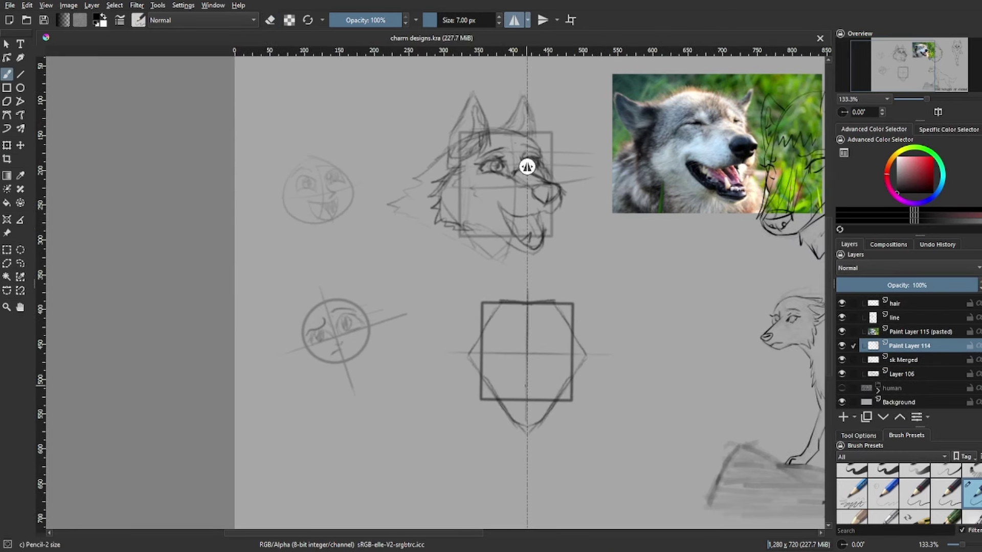
drag(512, 387, 527, 402)
mouse_move(510, 358)
mouse_down()
mouse_move(500, 394)
mouse_move(526, 350)
mouse_move(569, 337)
mouse_up()
key(ctrl+z)
drag(484, 330, 510, 362)
drag(512, 255, 541, 264)
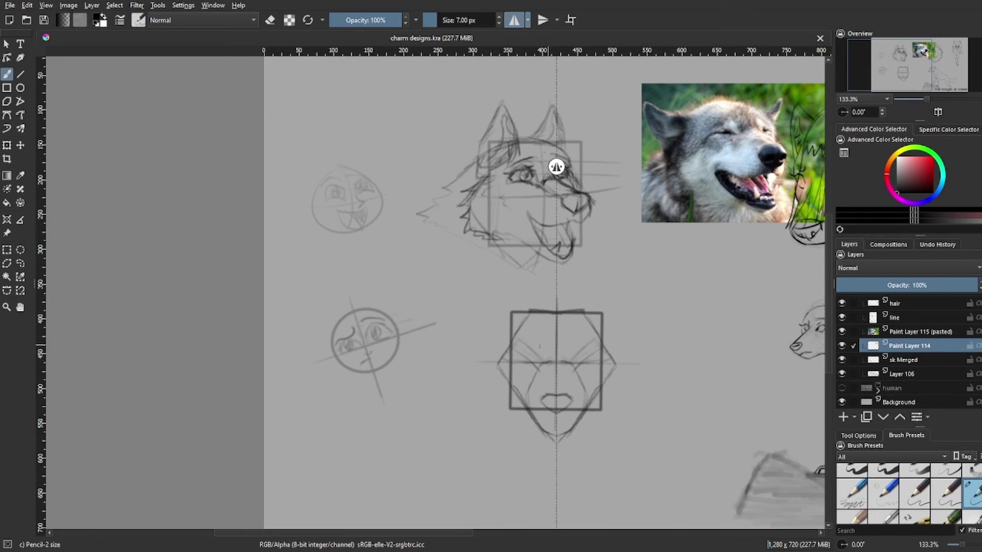
mouse_move(505, 348)
mouse_down()
mouse_move(530, 367)
mouse_move(519, 348)
mouse_up()
- With mirroring off, add brows, eyelids and lash details around both eyes
click(513, 19)
scroll(579, 368, up, 2)
mouse_move(568, 327)
mouse_down()
mouse_move(605, 336)
mouse_move(572, 352)
mouse_move(580, 309)
mouse_up()
drag(560, 297, 581, 312)
mouse_move(474, 299)
mouse_down()
mouse_move(484, 309)
mouse_move(466, 288)
mouse_up()
mouse_move(450, 309)
mouse_down()
mouse_move(433, 293)
mouse_move(411, 300)
mouse_up()
drag(550, 306, 569, 299)
mouse_move(530, 325)
mouse_down()
mouse_move(547, 314)
mouse_move(541, 320)
mouse_up()
drag(441, 320, 461, 329)
drag(527, 303, 550, 294)
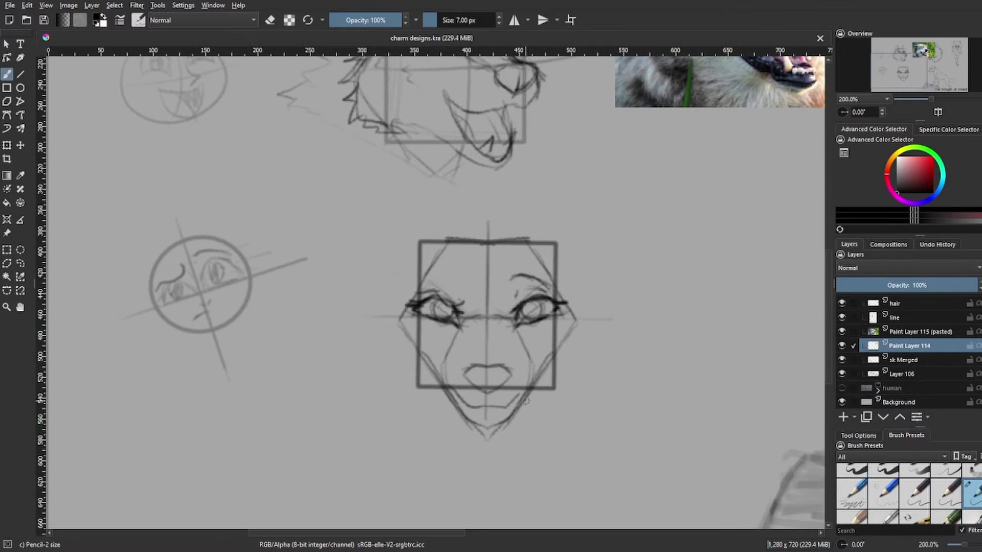
- Replace the old mouth curve with a small lower lip near the chin
key(1)
scroll(506, 246, up, 2)
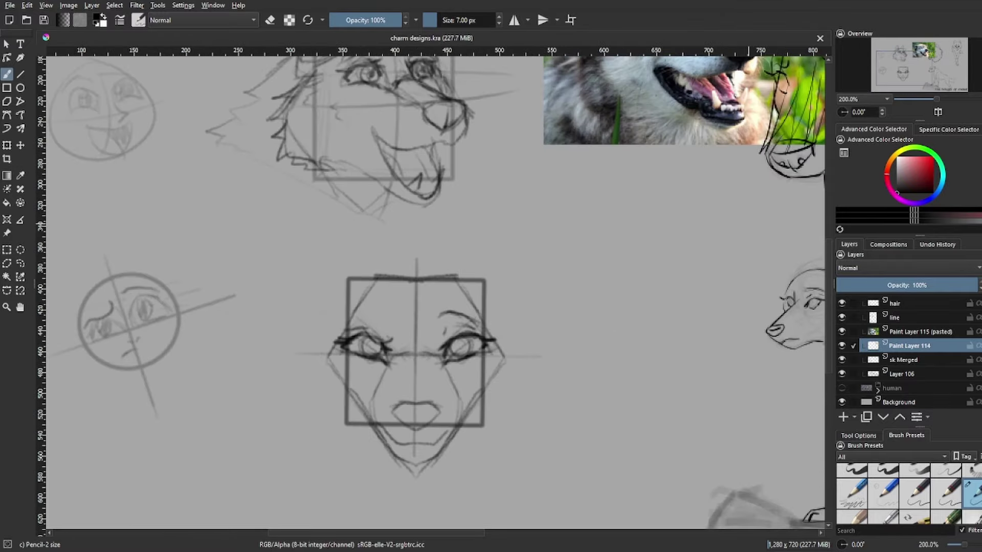
key(ctrl+z)
drag(428, 446, 400, 452)
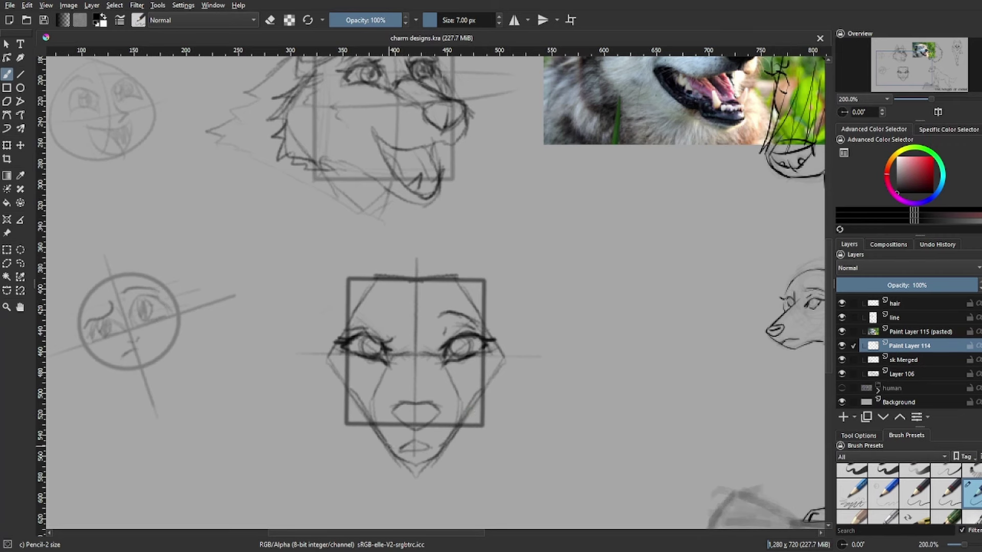
scroll(438, 312, down, 2)
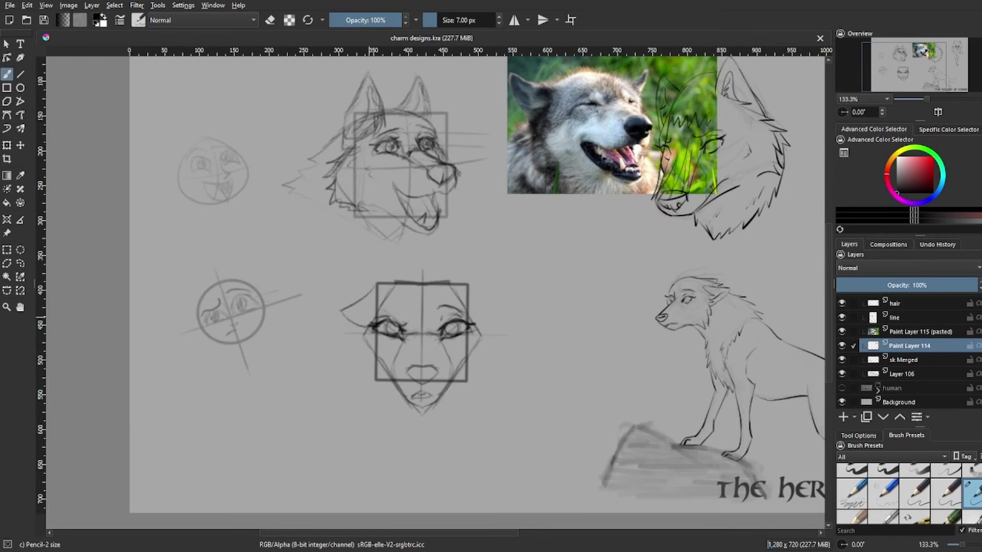
- Sketch mirrored side fur, fur at the top, the right ear and a fur ruff around the chin
key(m)
drag(379, 294, 342, 338)
drag(351, 333, 338, 379)
drag(349, 378, 351, 396)
key(m)
drag(422, 279, 321, 301)
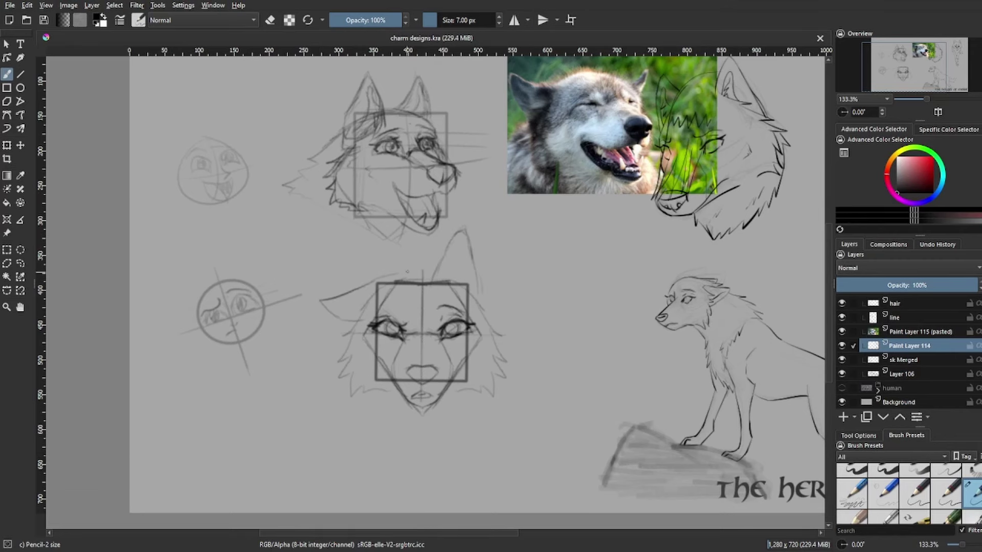
mouse_move(444, 260)
mouse_down()
mouse_move(478, 227)
mouse_move(484, 292)
mouse_up()
mouse_move(350, 391)
mouse_down()
mouse_move(341, 426)
mouse_move(363, 462)
mouse_up()
drag(486, 443, 398, 481)
drag(864, 73, 854, 70)
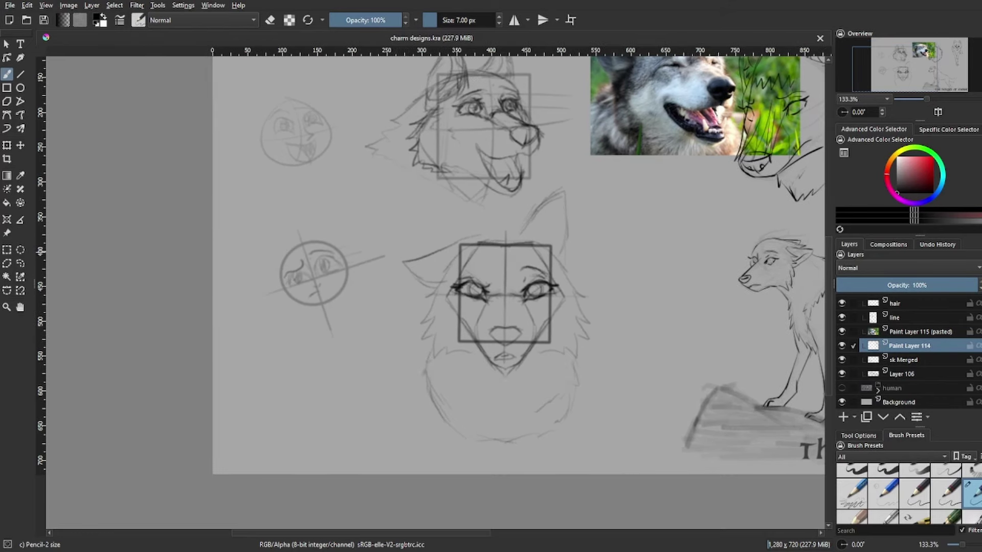
- Lasso the front-view face on sk Merged and copy it to a new layer
click(21, 264)
drag(427, 364, 427, 364)
scroll(844, 373, up, 1)
click(844, 373)
key(ctrl+alt+j)
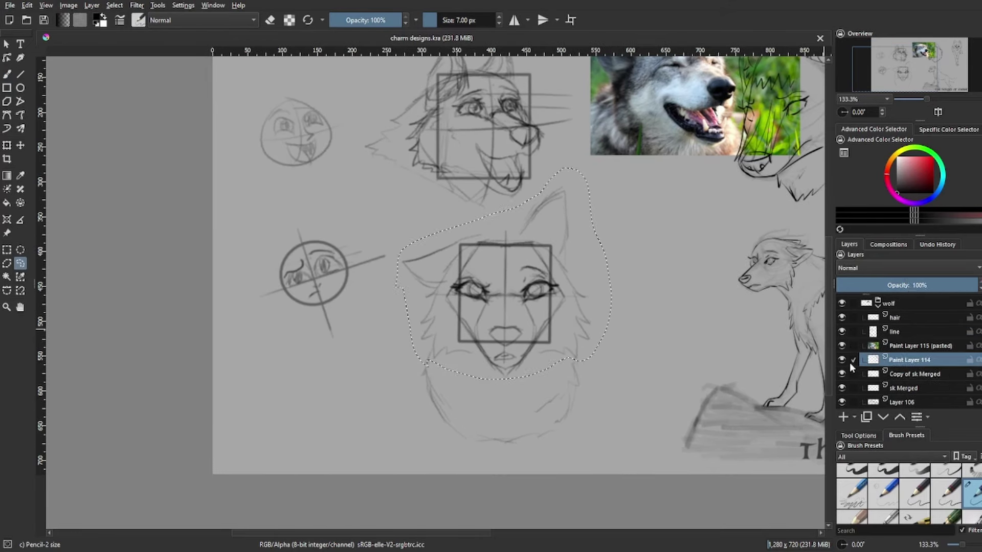
- Reposition and tilt the copied face at an angle
key(ctrl+t)
drag(545, 353, 553, 326)
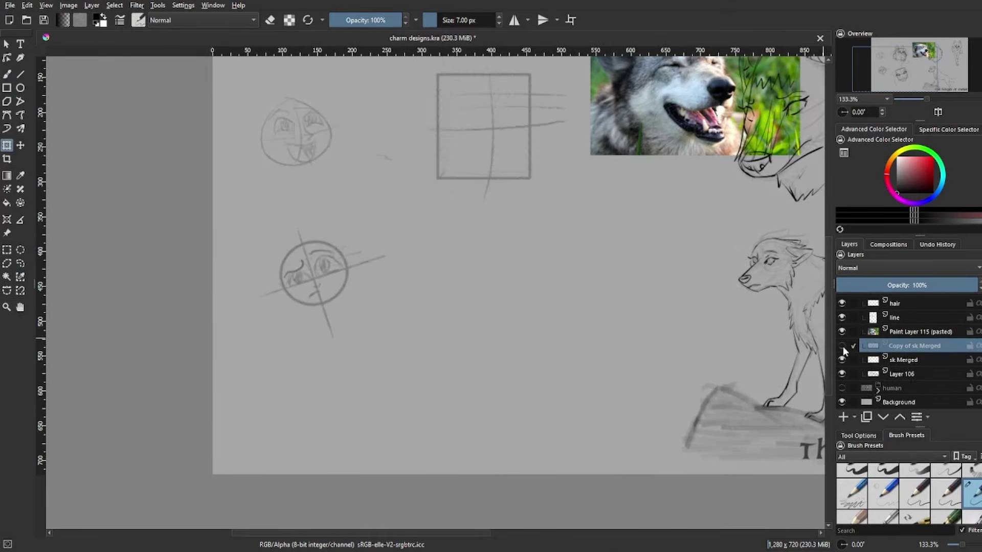
key(ctrl+z)
mouse_move(565, 231)
mouse_down()
mouse_move(383, 292)
mouse_move(542, 226)
mouse_move(569, 254)
mouse_up()
key(b)
- Add fur strokes on the right cheek, head and ear, then save the drawing
drag(527, 338, 565, 343)
mouse_move(438, 266)
mouse_down()
mouse_move(474, 254)
mouse_move(505, 222)
mouse_up()
key(plus)
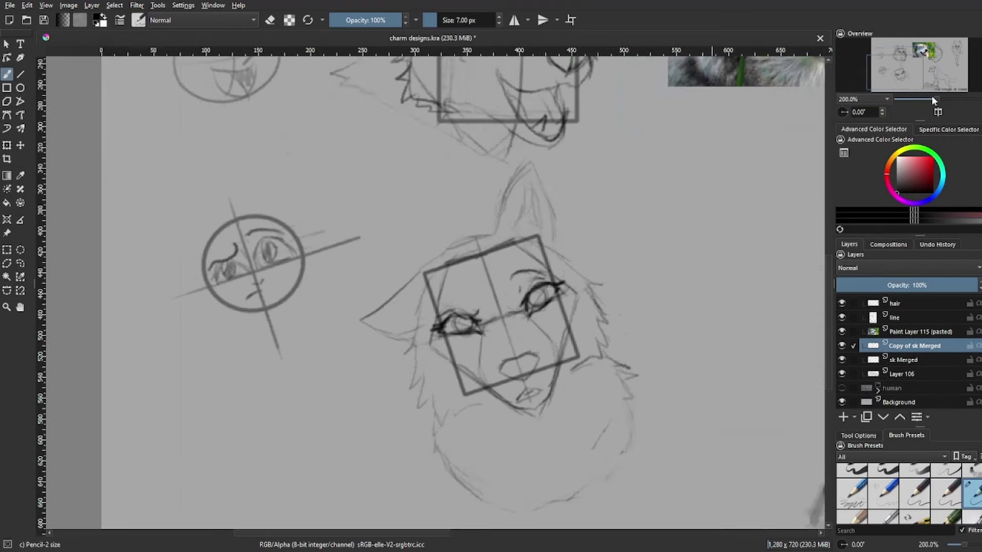
key(plus)
key(1)
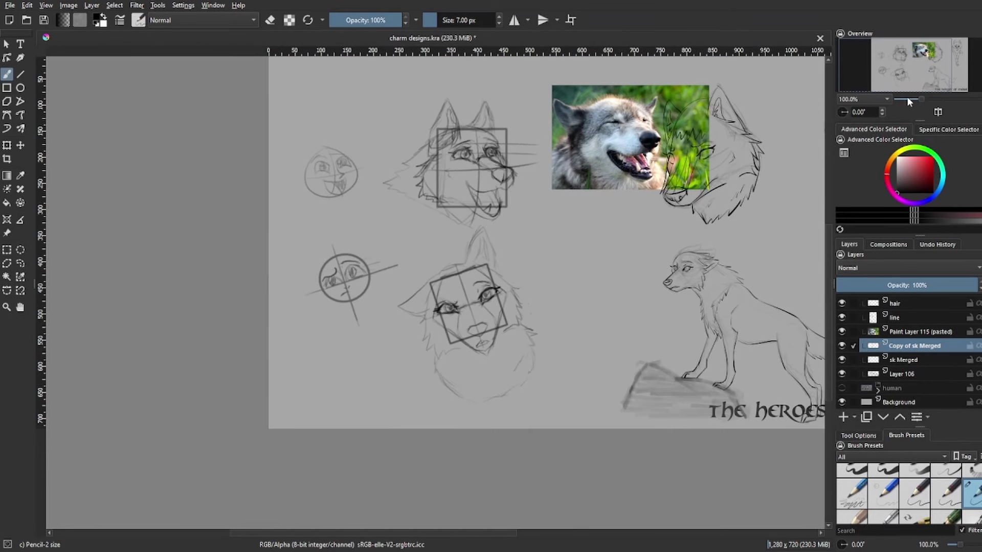
key(ctrl+s)
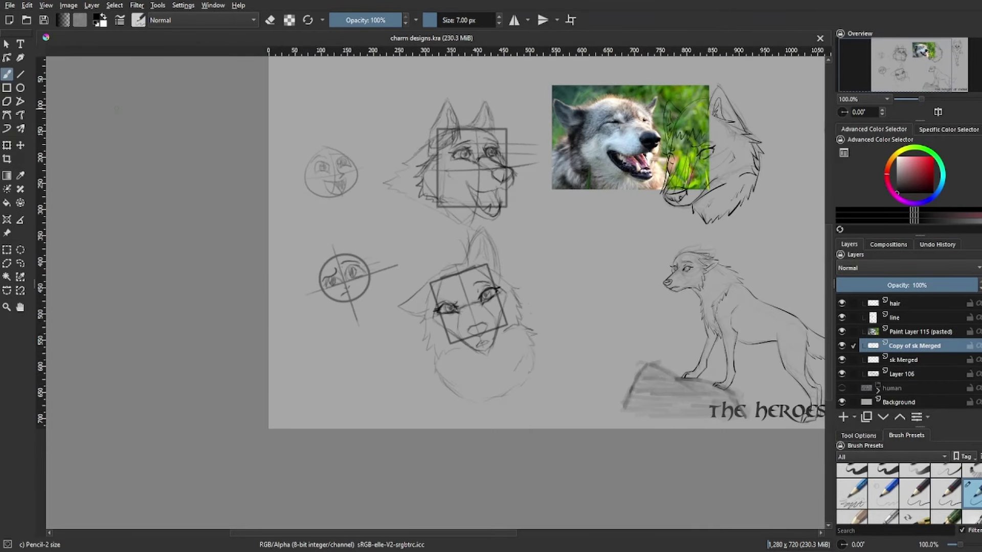
- On the line layer with an inking brush, ink the wolf's nose, mouth, jaw and left cheek fur
key(Page_Up)
key(Page_Up)
key(plus)
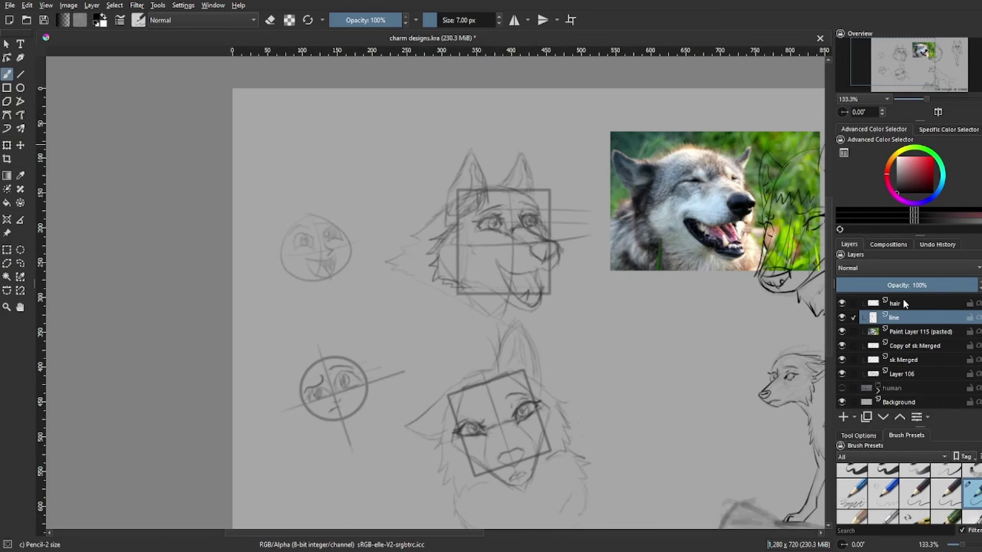
key(slash)
mouse_move(518, 214)
mouse_down()
mouse_move(557, 244)
mouse_move(553, 225)
mouse_move(491, 243)
mouse_move(526, 282)
mouse_up()
mouse_move(495, 250)
mouse_down()
mouse_move(530, 269)
mouse_move(476, 268)
mouse_up()
drag(864, 57, 852, 41)
drag(560, 250, 587, 244)
key(ctrl+z)
mouse_move(888, 74)
mouse_down()
mouse_move(898, 74)
mouse_move(888, 75)
mouse_up()
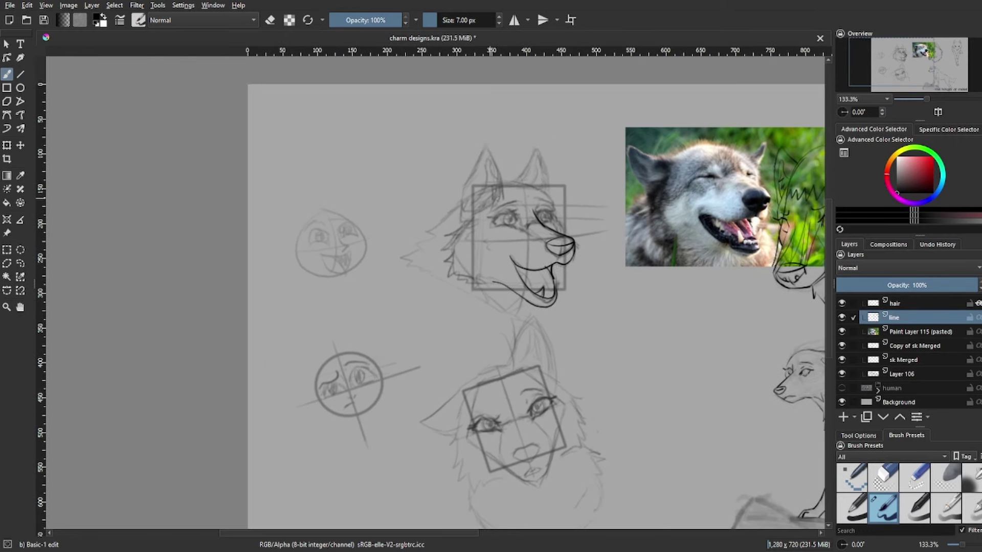
mouse_move(522, 215)
mouse_down()
mouse_move(483, 205)
mouse_move(403, 273)
mouse_up()
scroll(424, 224, down, 5)
scroll(424, 225, up, 5)
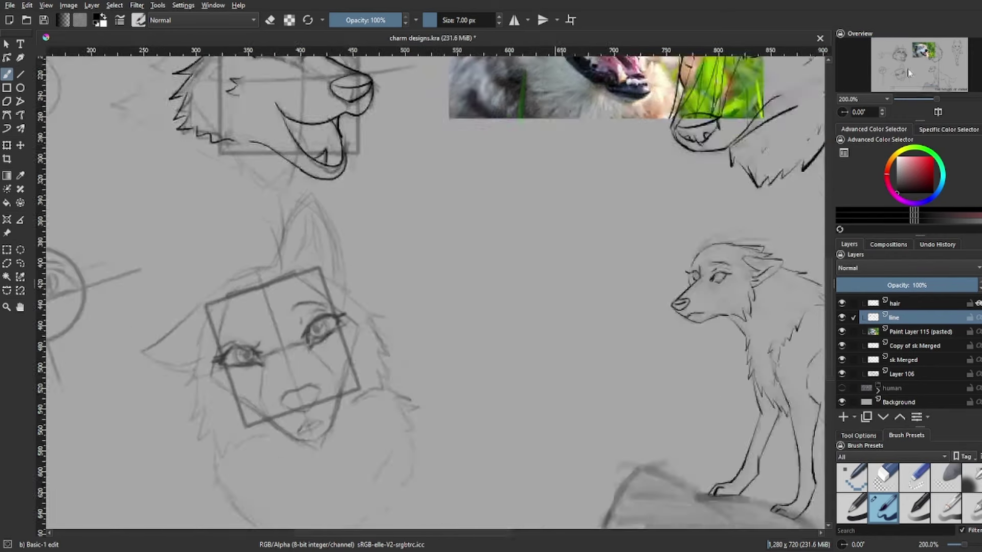
scroll(417, 168, down, 5)
scroll(417, 168, up, 5)
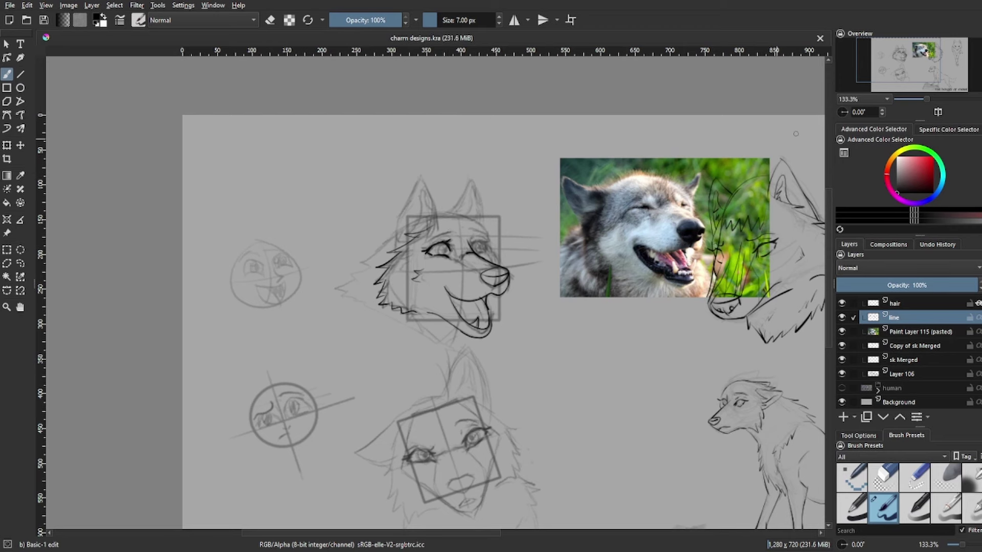
- Ink around the upper head's right eye and save the design sheet
drag(448, 227, 188, 169)
click(906, 60)
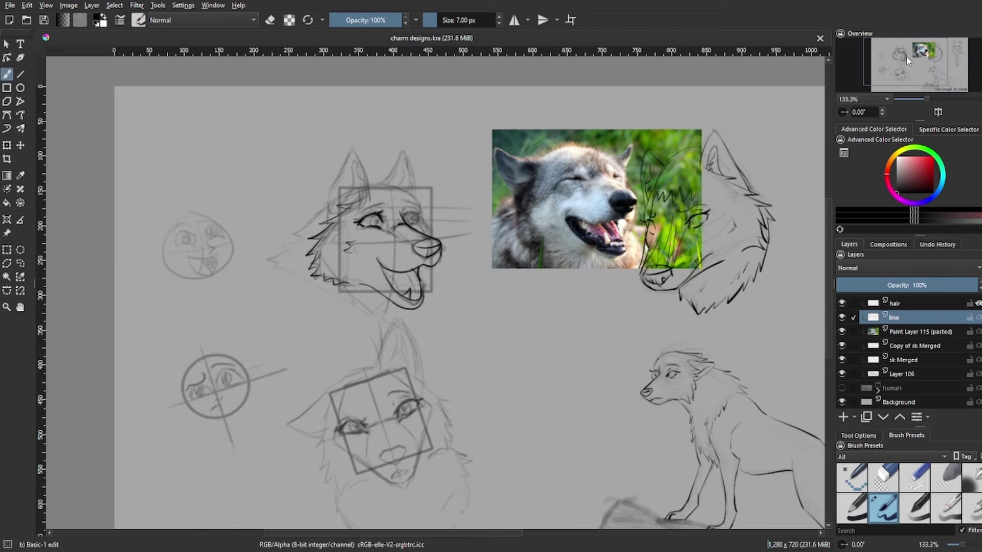
drag(409, 219, 418, 213)
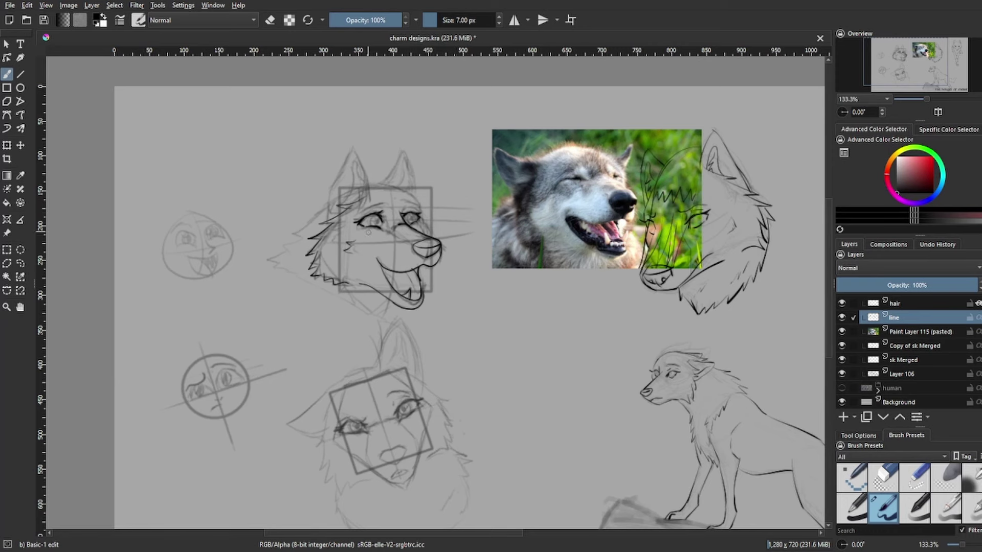
key(ctrl+s)
- Outline the upper head's ears, including the outer edge of the left ear
drag(926, 98, 920, 98)
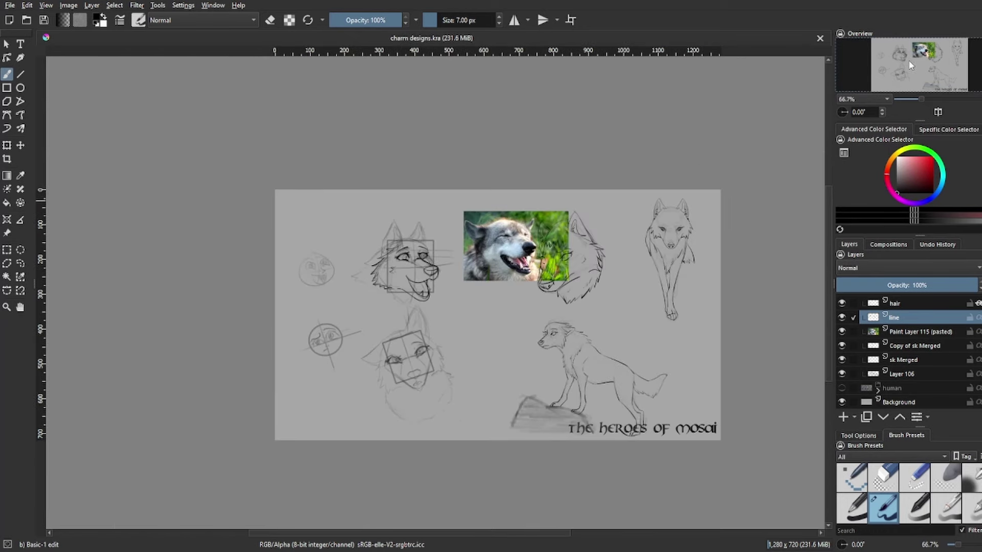
scroll(358, 298, up, 2)
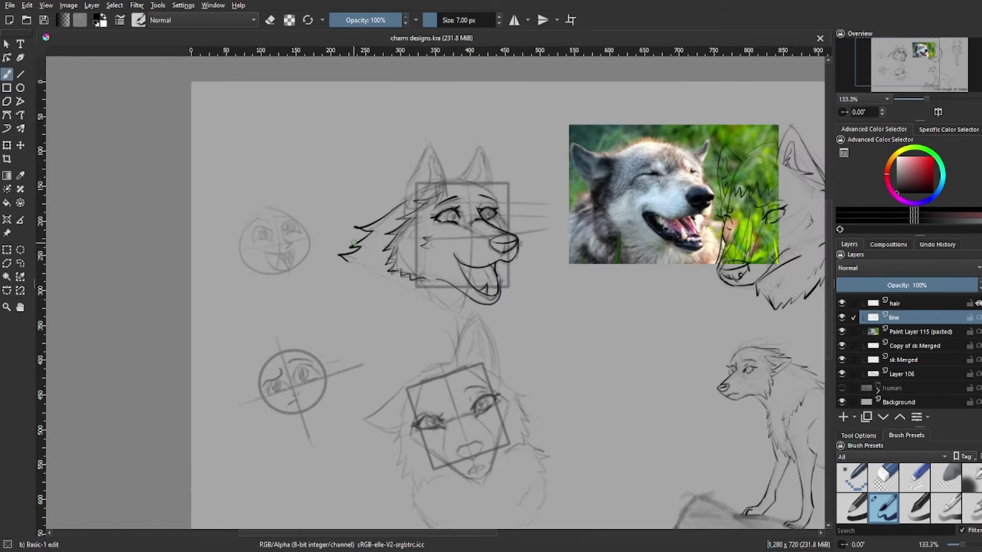
drag(404, 210, 449, 180)
drag(477, 151, 458, 178)
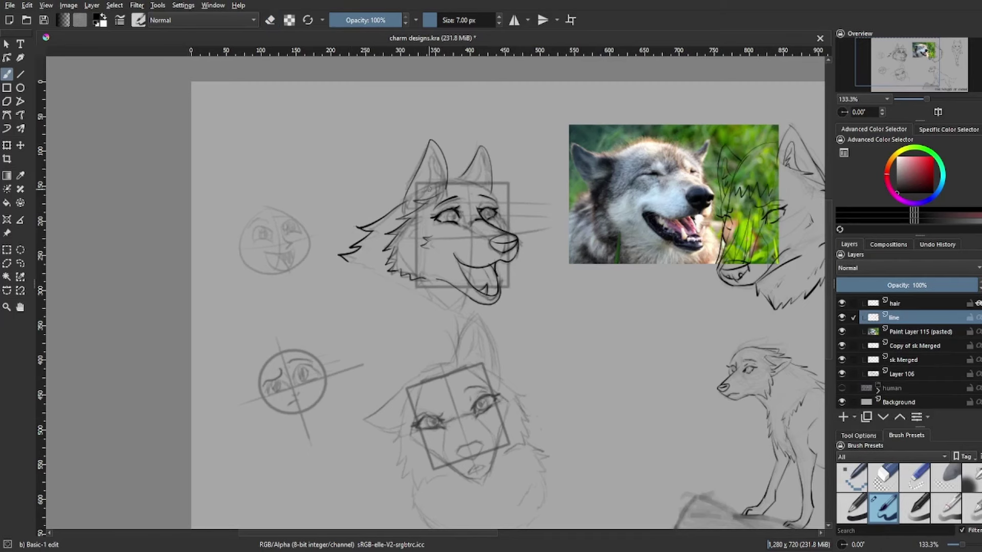
drag(395, 227, 404, 187)
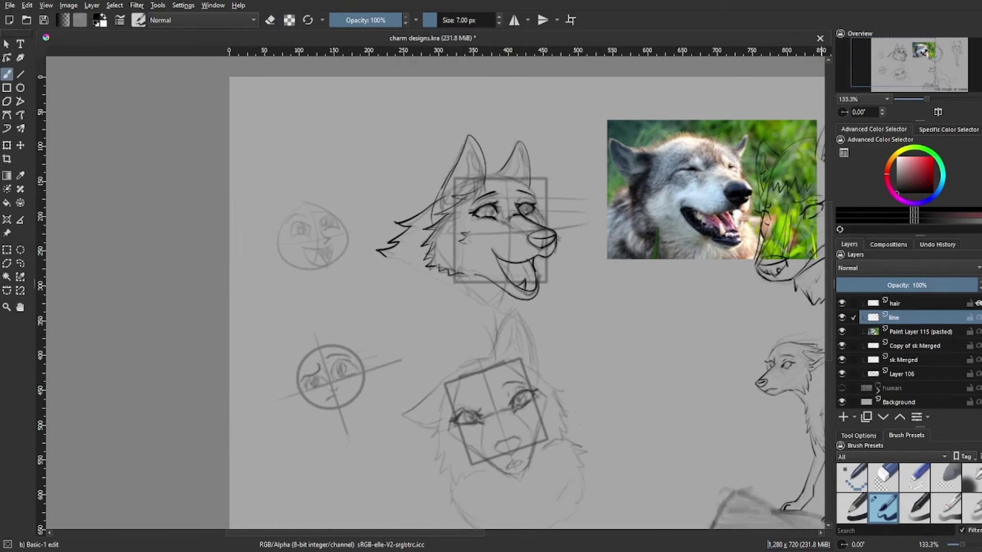
- Ink inside the ears and along the head top, then save the sheet
mouse_move(925, 98)
mouse_down()
mouse_move(914, 97)
mouse_move(930, 98)
mouse_up()
drag(492, 159, 499, 186)
mouse_move(510, 198)
mouse_down()
mouse_move(571, 215)
mouse_move(593, 276)
mouse_up()
drag(565, 165, 551, 204)
drag(571, 171, 567, 214)
scroll(567, 215, down, 1)
scroll(568, 221, up, 1)
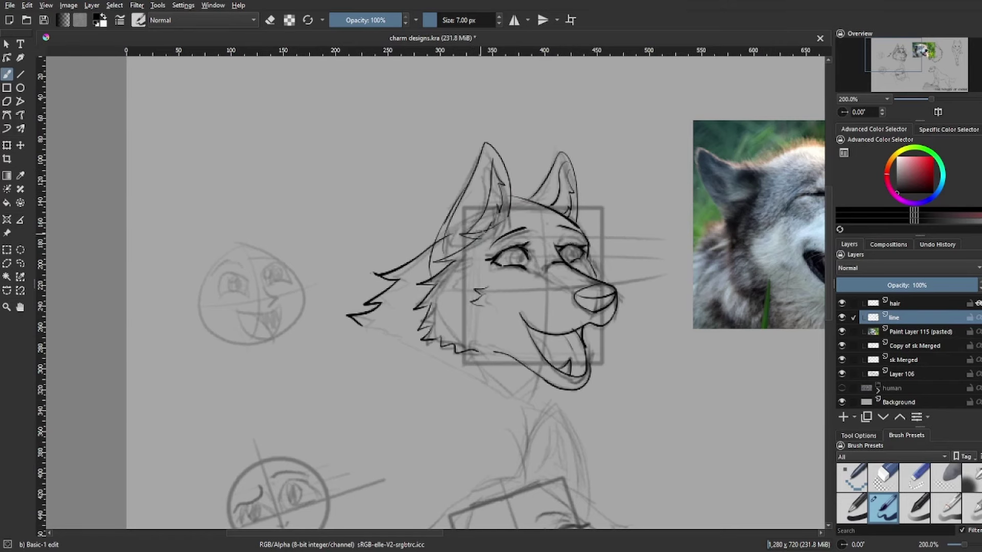
key(ctrl+s)
scroll(475, 286, down, 3)
scroll(476, 286, up, 2)
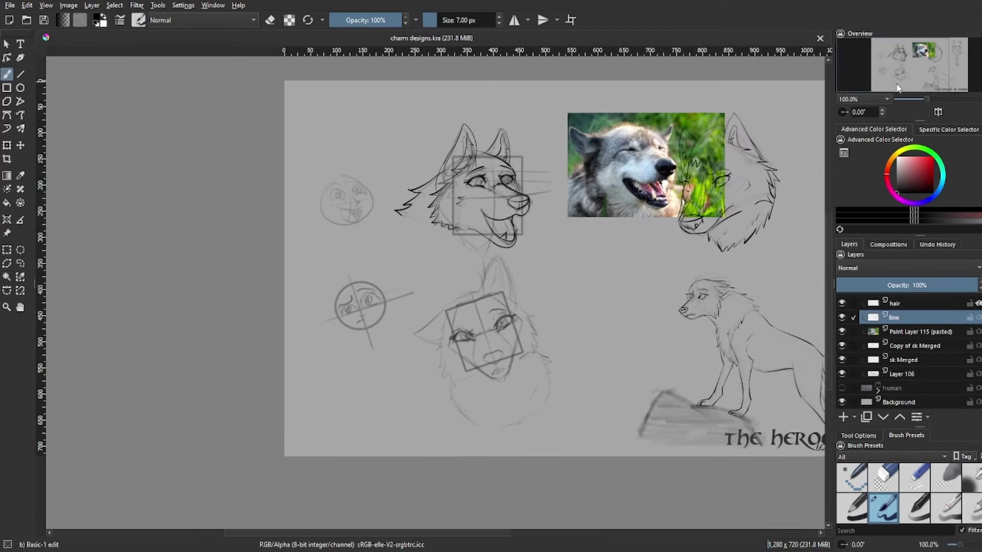
- Pick the lower face sketch, enable mirrored drawing and draw a symmetrical nose
click(904, 346)
key(m)
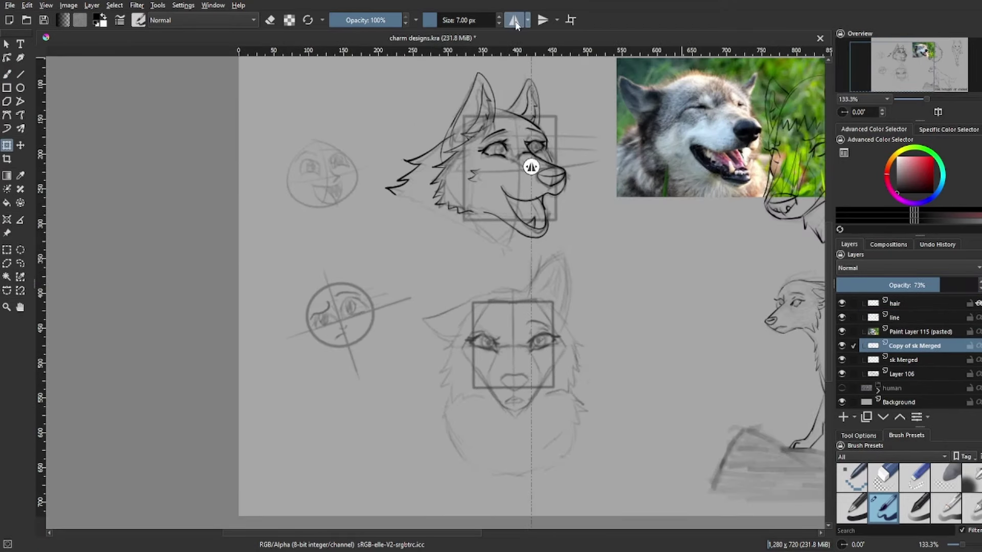
key(ctrl+z)
mouse_move(510, 322)
mouse_down()
mouse_move(522, 357)
mouse_move(566, 379)
mouse_up()
click(935, 98)
- Draw mirrored round irises and cheek lines running from the eyes to the muzzle
drag(526, 278, 525, 280)
key(ctrl+z)
key(ctrl+shift+z)
key(ctrl+z)
drag(530, 303, 534, 352)
- On the separate eye layer with mirroring off, draw an eyebrow above the left eye
key(Page_Up)
key(m)
mouse_move(504, 275)
mouse_down()
mouse_move(546, 277)
mouse_move(540, 302)
mouse_move(491, 288)
mouse_up()
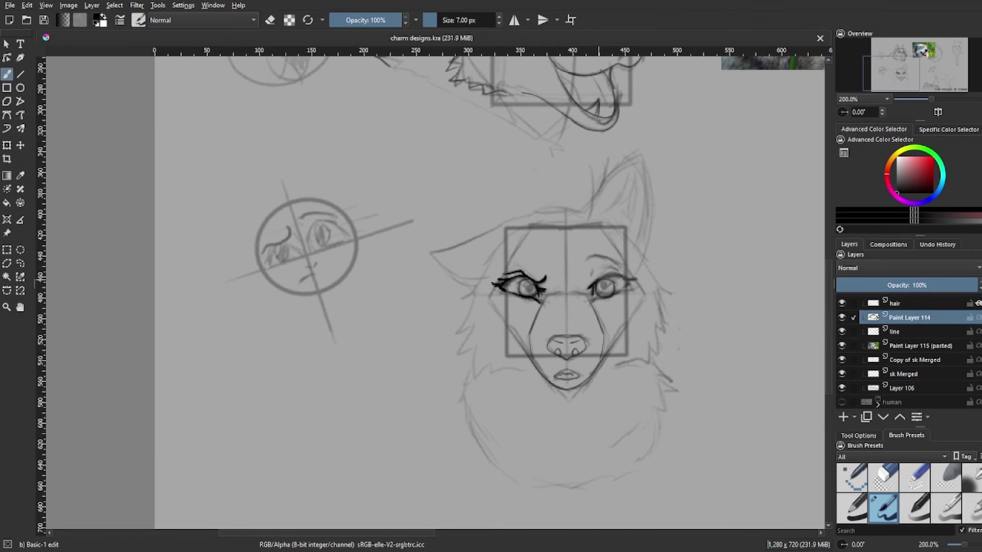
key(1)
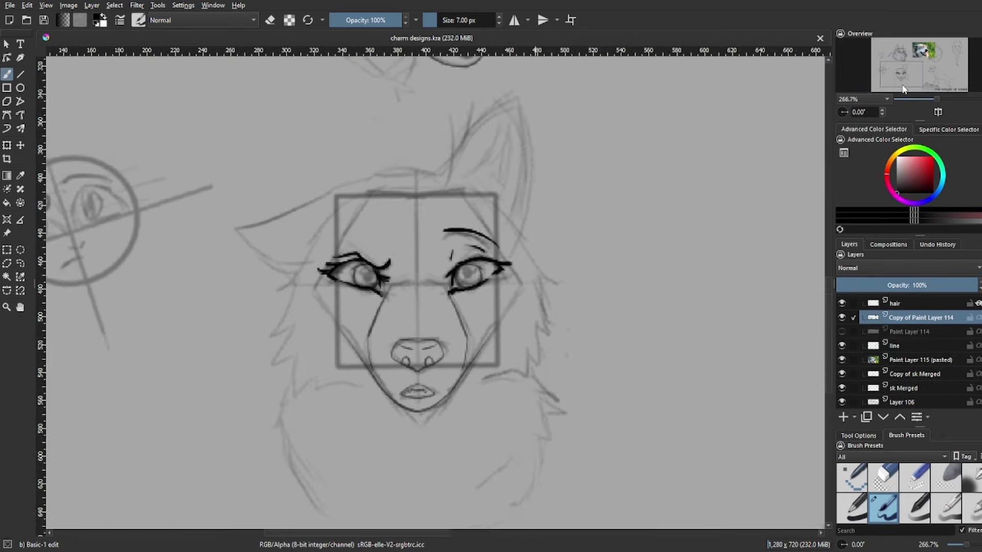
- Duplicate the eye layer, draw a lid line above the right eye, and hide the hair layer
key(e)
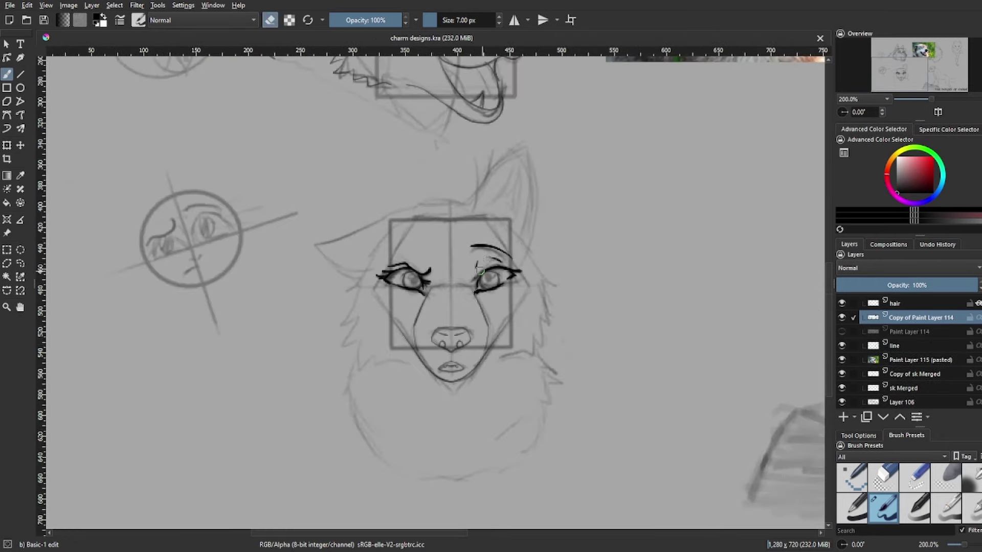
key(e)
drag(475, 266, 499, 261)
key(e)
key(e)
key(e)
key(e)
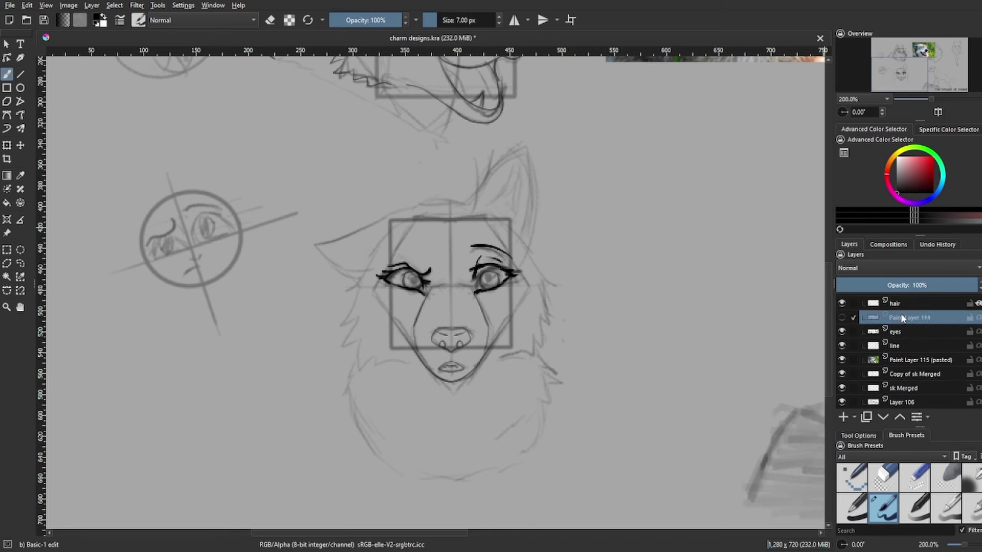
click(842, 303)
key(Page_Down)
key(Page_Down)
- Ink the lower head's left cheek fur
key(minus)
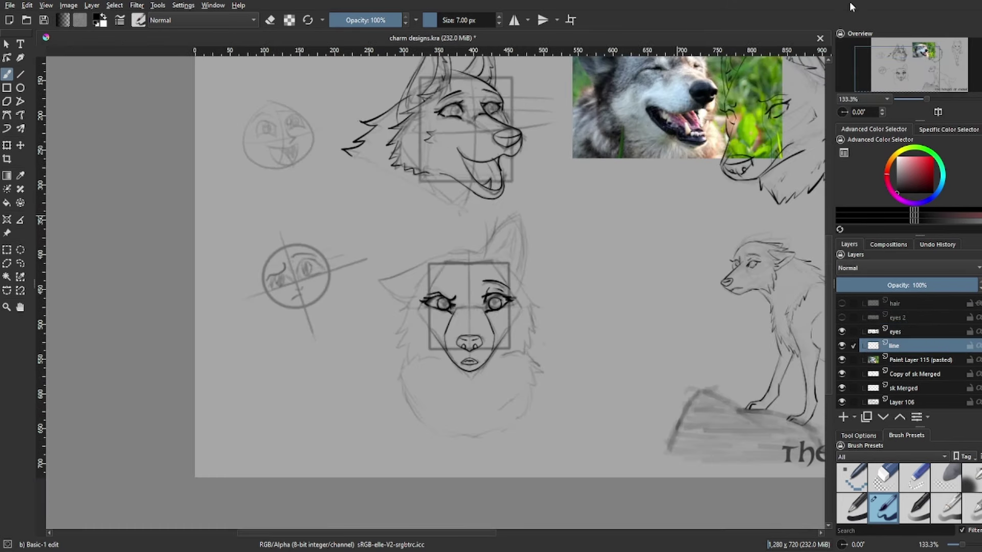
drag(410, 301, 436, 352)
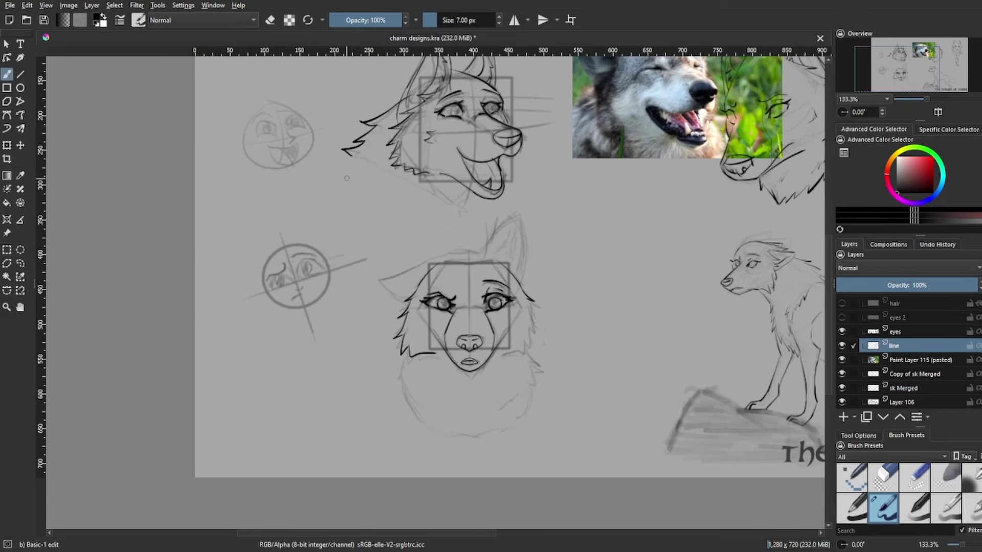
drag(348, 170, 367, 155)
key(m)
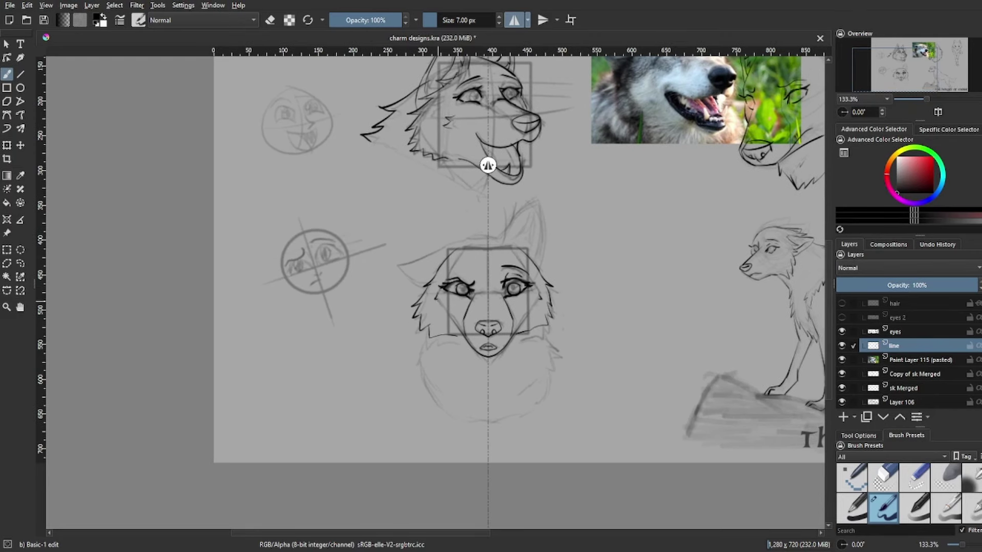
key(m)
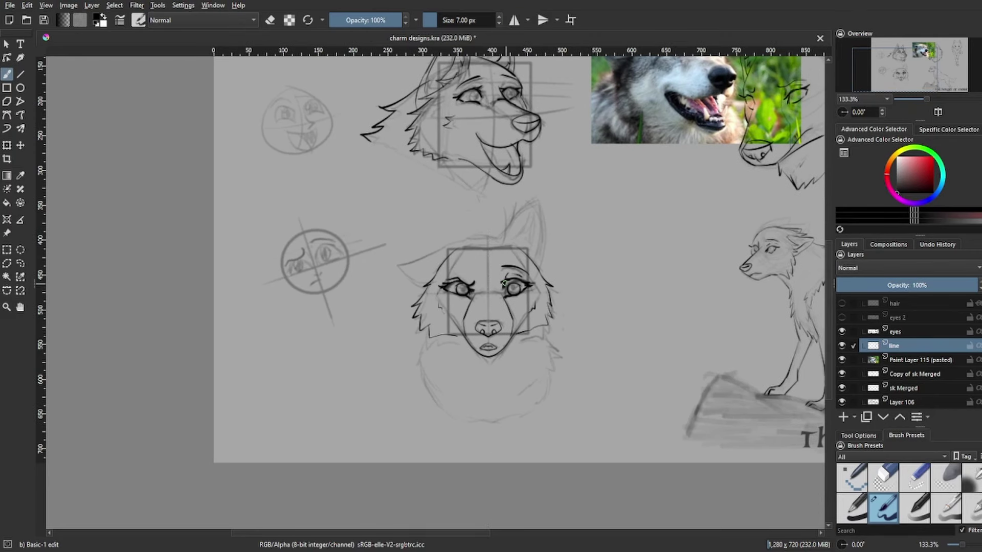
- Ink the lower head's ears and head top, reworking the right inner-ear line
mouse_move(925, 99)
mouse_down()
mouse_move(912, 96)
mouse_move(930, 99)
mouse_up()
mouse_move(466, 258)
mouse_down()
mouse_move(444, 299)
mouse_move(485, 252)
mouse_move(561, 264)
mouse_up()
drag(549, 226, 559, 258)
drag(553, 250, 531, 266)
key(ctrl+z)
key(ctrl+z)
drag(547, 227, 559, 269)
mouse_move(535, 257)
mouse_down()
mouse_move(545, 268)
mouse_move(543, 238)
mouse_up()
key(ctrl+z)
key(e)
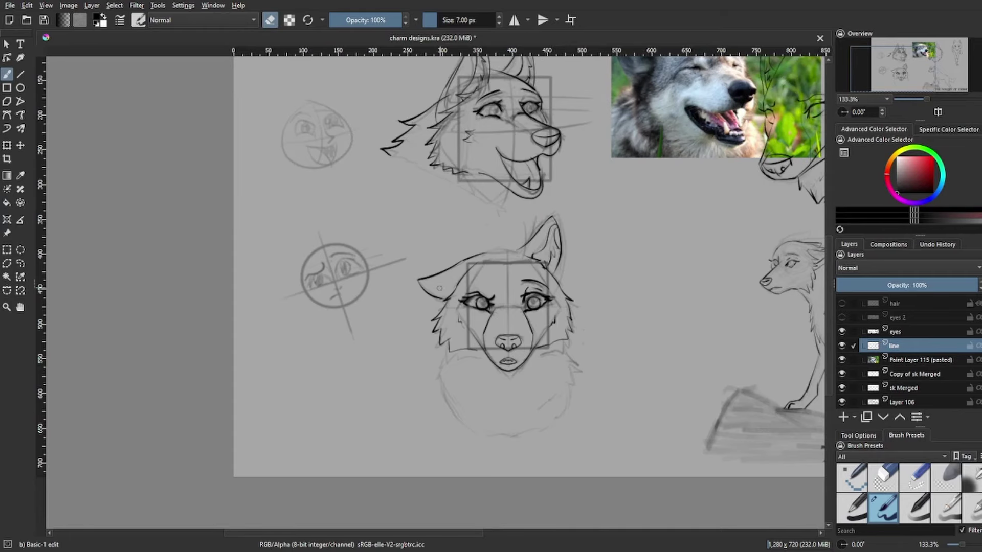
key(e)
mouse_move(929, 97)
mouse_down()
mouse_move(903, 91)
mouse_move(907, 100)
mouse_up()
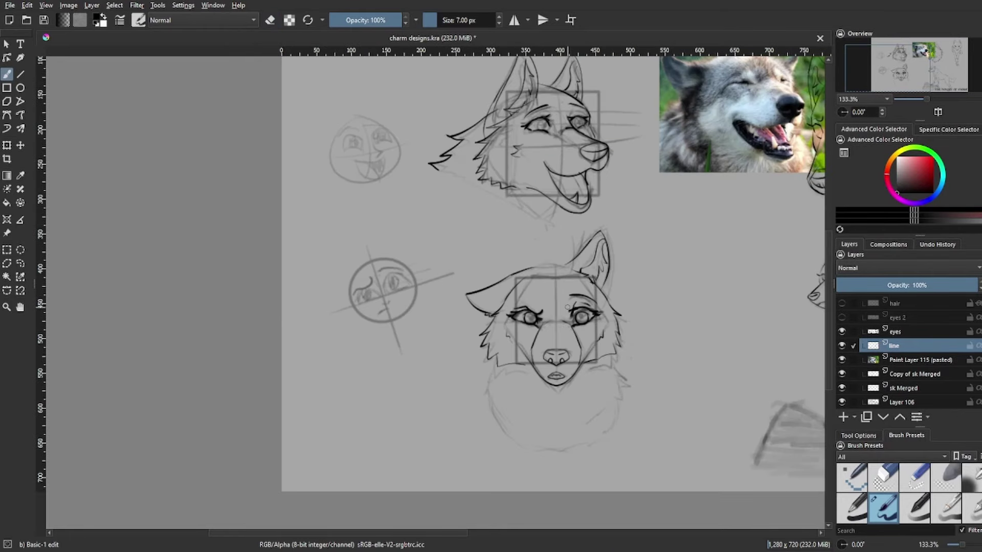
drag(566, 305, 441, 313)
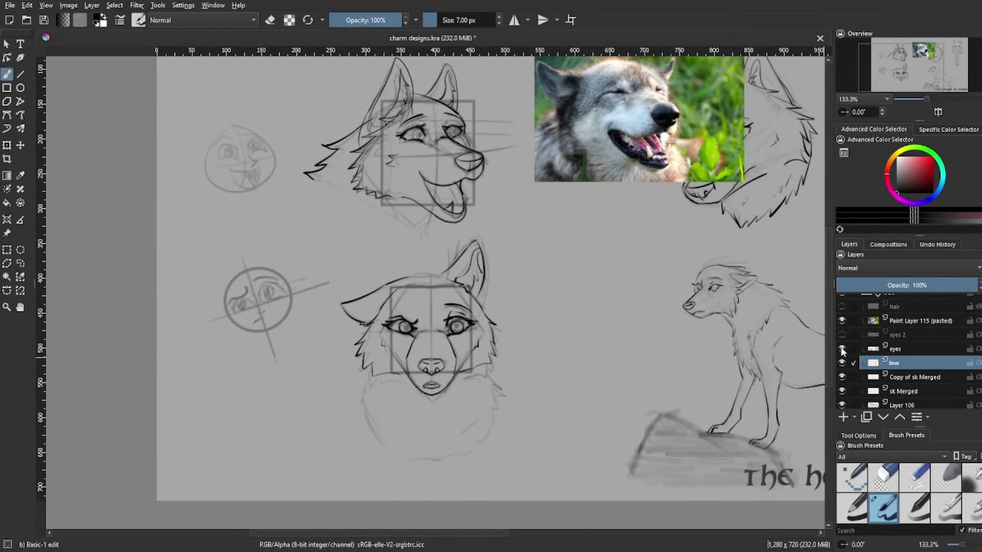
- Select the eyes, line and sketch layers and rotate the lower head back to its angled pose
click(853, 377)
click(852, 348)
key(ctrl+t)
drag(429, 332, 520, 335)
mouse_move(926, 98)
mouse_down()
mouse_move(894, 83)
mouse_move(935, 99)
mouse_move(926, 98)
mouse_up()
key(b)
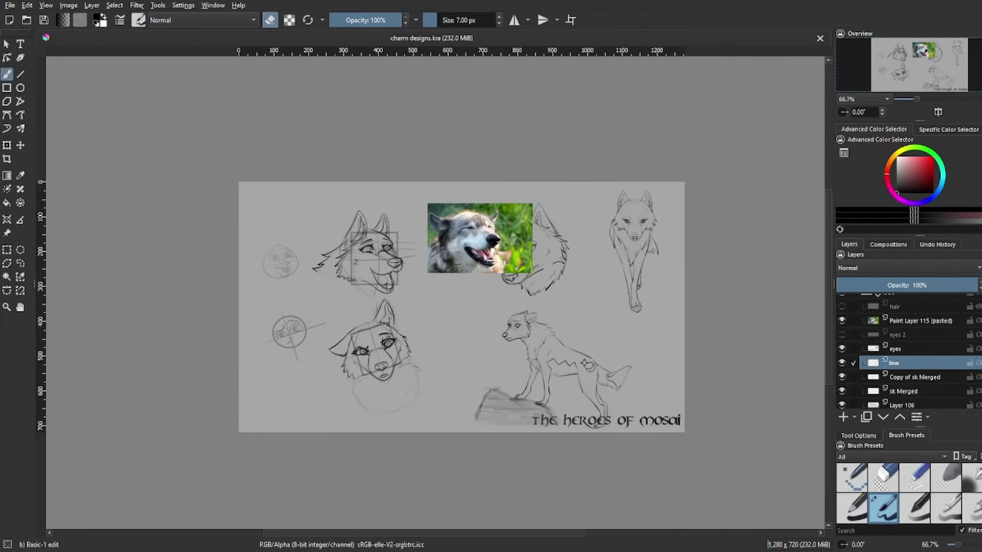
drag(916, 99, 926, 99)
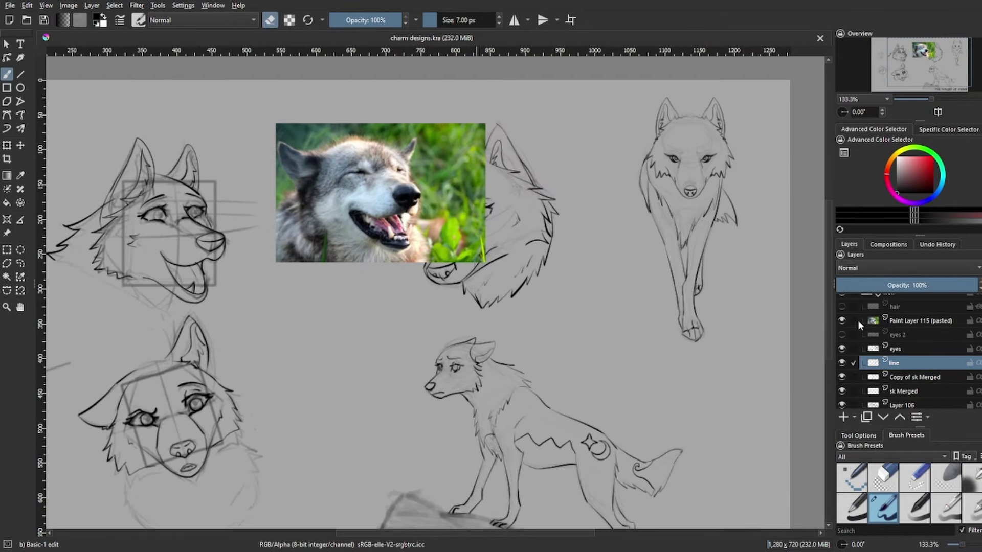
- Show and select the hair layer, turn on mirrored drawing, and centre the axis on the standing wolf
click(842, 306)
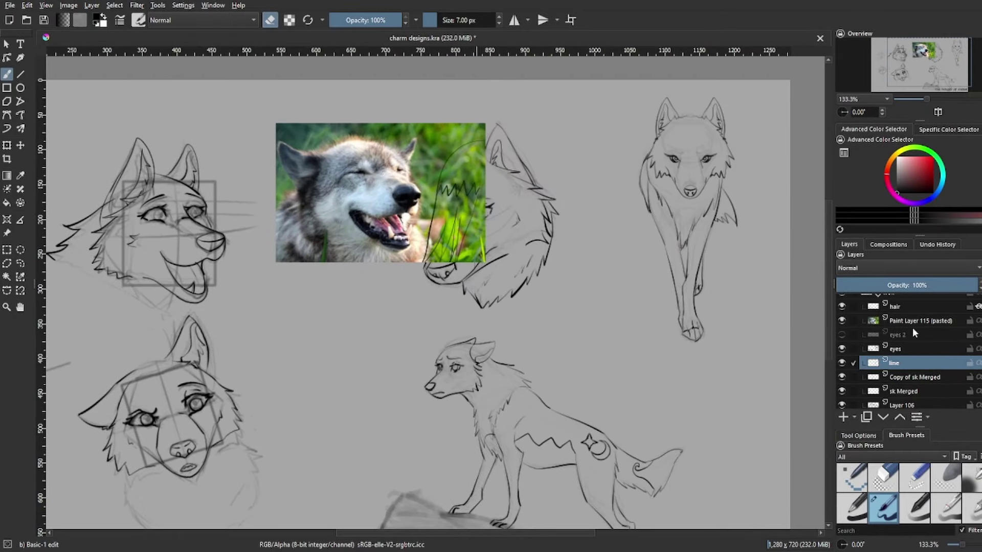
click(899, 306)
scroll(905, 328, up, 1)
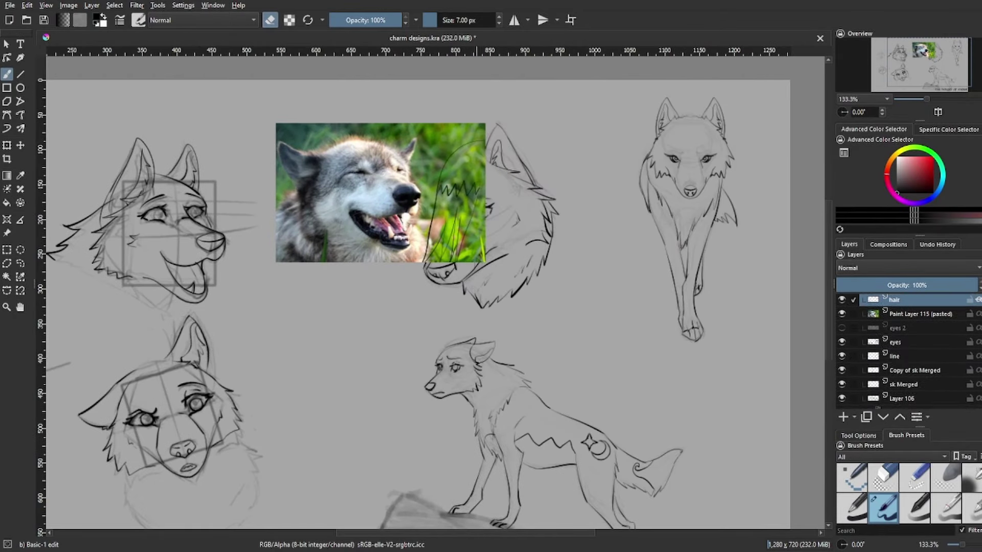
scroll(905, 327, up, 1)
drag(922, 69, 927, 73)
scroll(945, 66, up, 2)
click(514, 20)
drag(434, 77, 585, 102)
- Draw the mirrored bangs, erase the stray curves, and save the sheet
key(e)
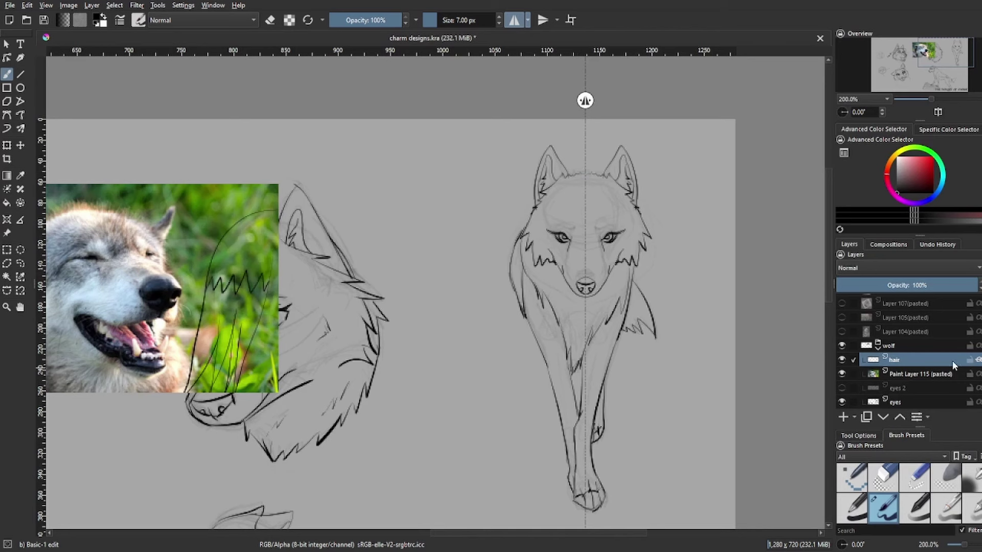
key(e)
drag(481, 197, 483, 231)
key(ctrl+s)
click(915, 69)
click(935, 59)
key(e)
click(934, 59)
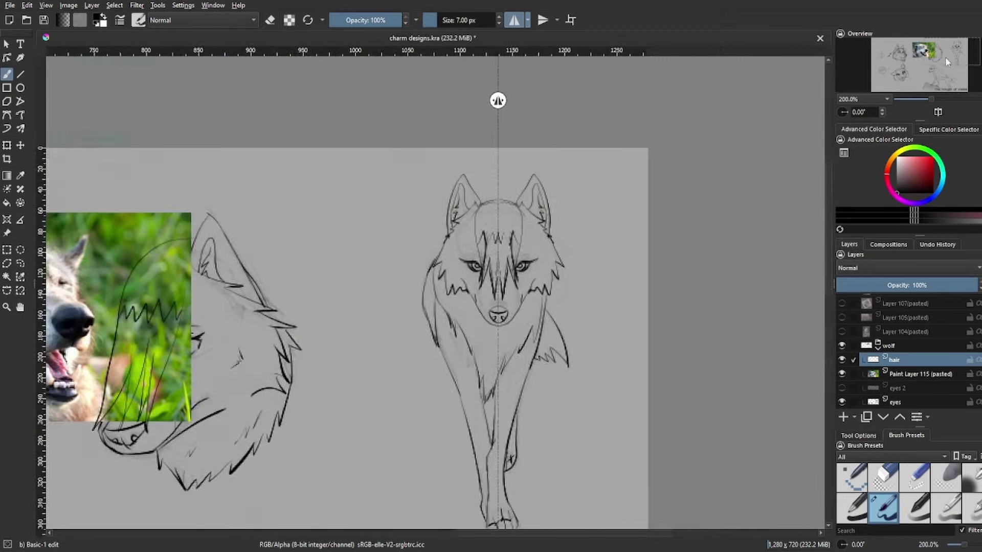
drag(898, 59, 921, 72)
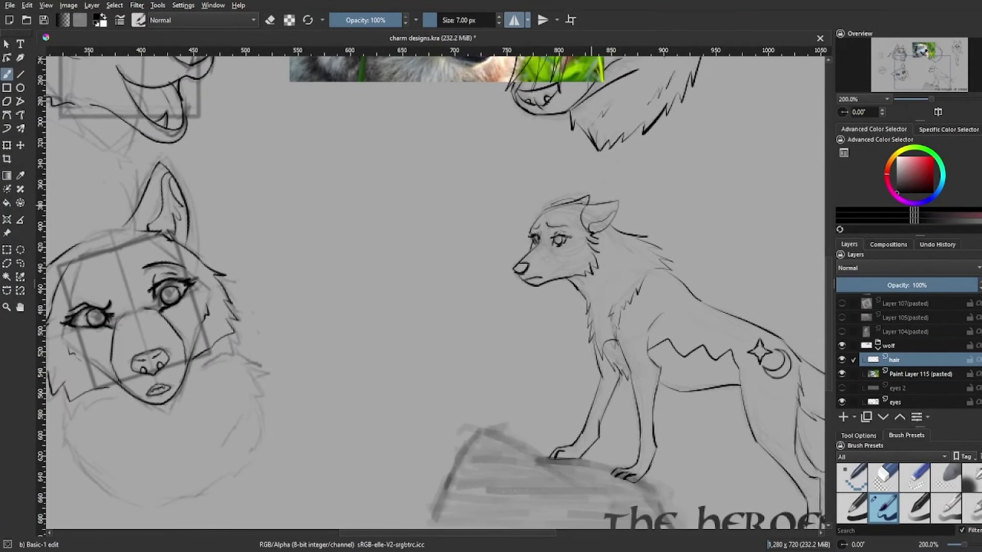
- Draw hair strands across the side-view wolf's forehead, down past its eye and snout
mouse_move(582, 199)
mouse_down()
mouse_move(537, 215)
mouse_move(504, 262)
mouse_up()
drag(532, 231, 506, 268)
drag(563, 228, 529, 263)
drag(583, 215, 534, 284)
drag(537, 251, 527, 292)
drag(524, 258, 510, 270)
key(ctrl+z)
key(ctrl+z)
key(ctrl+z)
key(ctrl+z)
key(ctrl+z)
key(ctrl+z)
drag(586, 213, 528, 256)
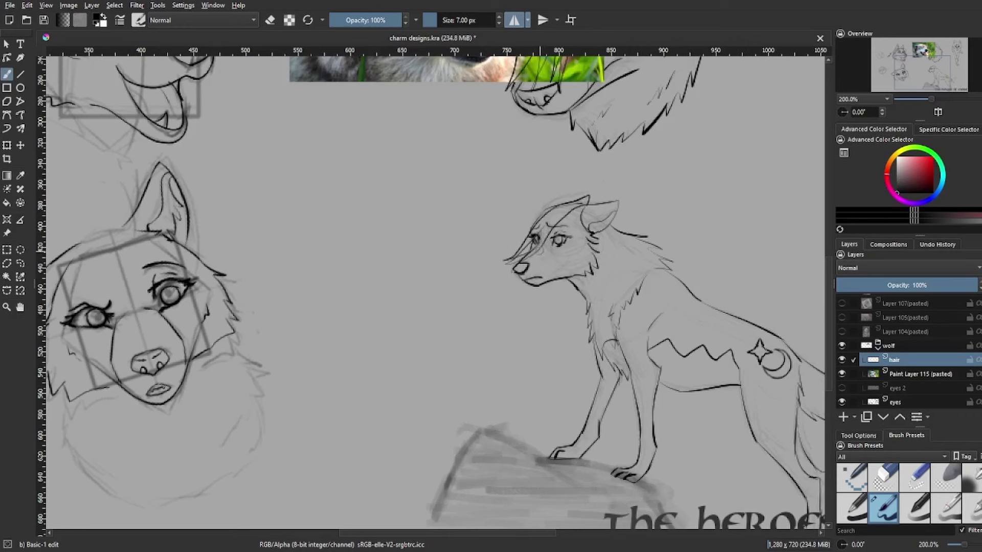
key(ctrl+z)
drag(559, 203, 540, 218)
mouse_move(593, 199)
mouse_down()
mouse_move(541, 212)
mouse_move(512, 273)
mouse_up()
drag(592, 203, 514, 273)
mouse_move(930, 98)
mouse_down()
mouse_move(904, 93)
mouse_move(937, 107)
mouse_move(923, 68)
mouse_up()
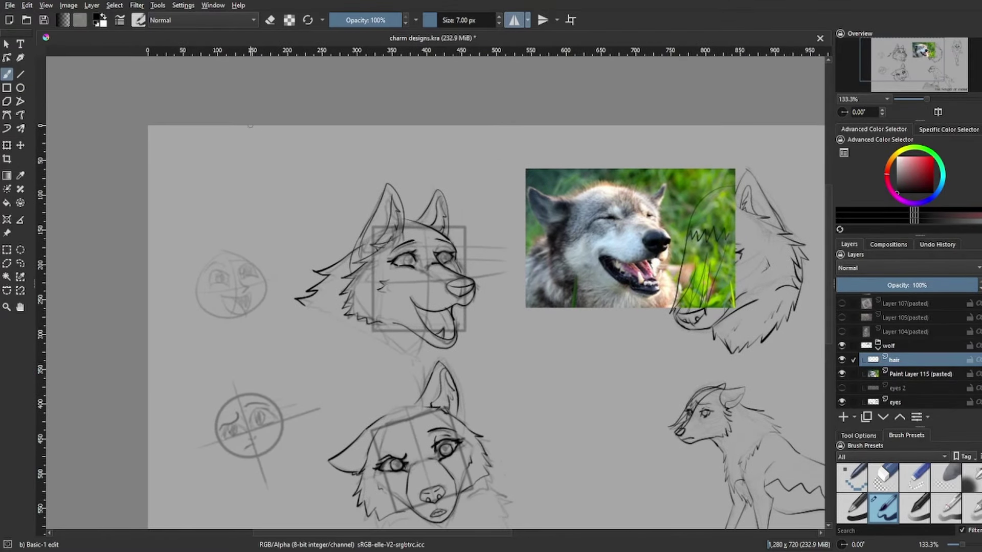
- Draw hair strands over the upper head's forehead and save the sheet
drag(401, 211, 455, 257)
key(ctrl+z)
mouse_move(402, 211)
mouse_down()
mouse_move(475, 279)
mouse_move(466, 279)
mouse_up()
mouse_move(414, 243)
mouse_down()
mouse_move(444, 281)
mouse_move(447, 256)
mouse_move(429, 255)
mouse_move(436, 234)
mouse_up()
click(927, 73)
click(903, 58)
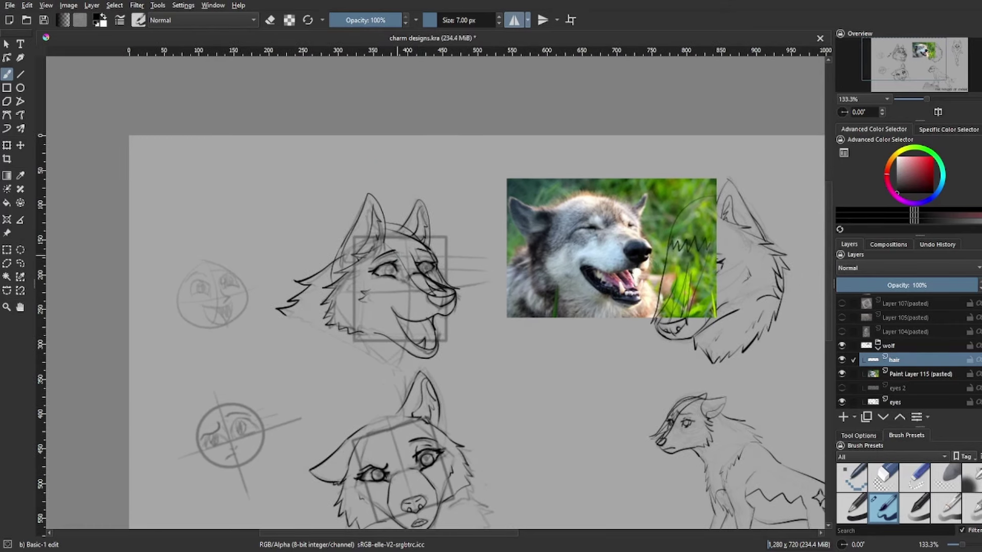
key(ctrl+s)
- Draw curved hair strands over the lower head's face, cheek and left ear base
drag(913, 67, 904, 79)
drag(500, 283, 490, 335)
drag(481, 353, 453, 422)
key(ctrl+z)
drag(459, 346, 444, 412)
mouse_move(503, 273)
mouse_down()
mouse_move(474, 290)
mouse_move(418, 395)
mouse_up()
drag(451, 359, 420, 394)
drag(454, 312, 453, 330)
drag(474, 309, 463, 326)
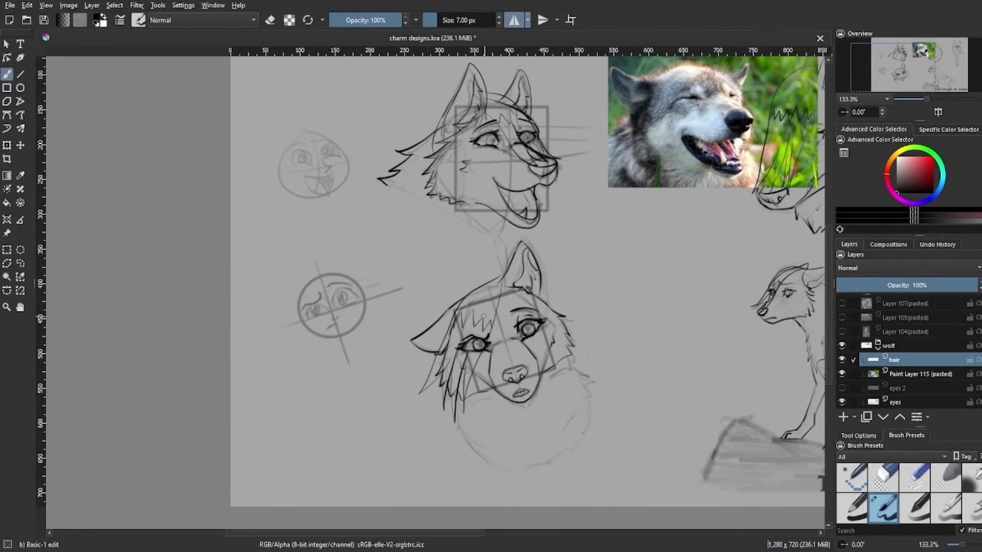
drag(926, 99, 916, 99)
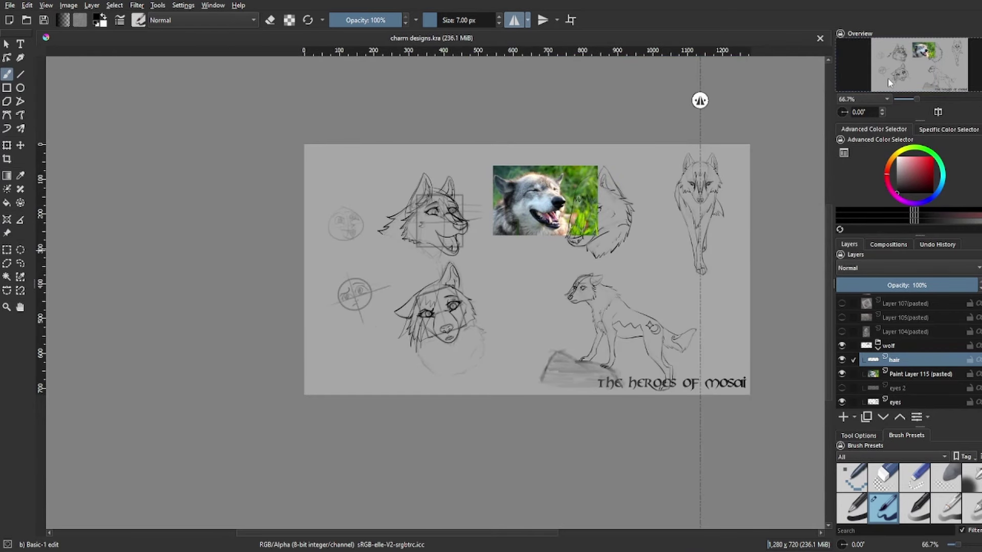
- On the line layer, ink jagged fur along the wolf's right side and around its chest
scroll(887, 77, up, 4)
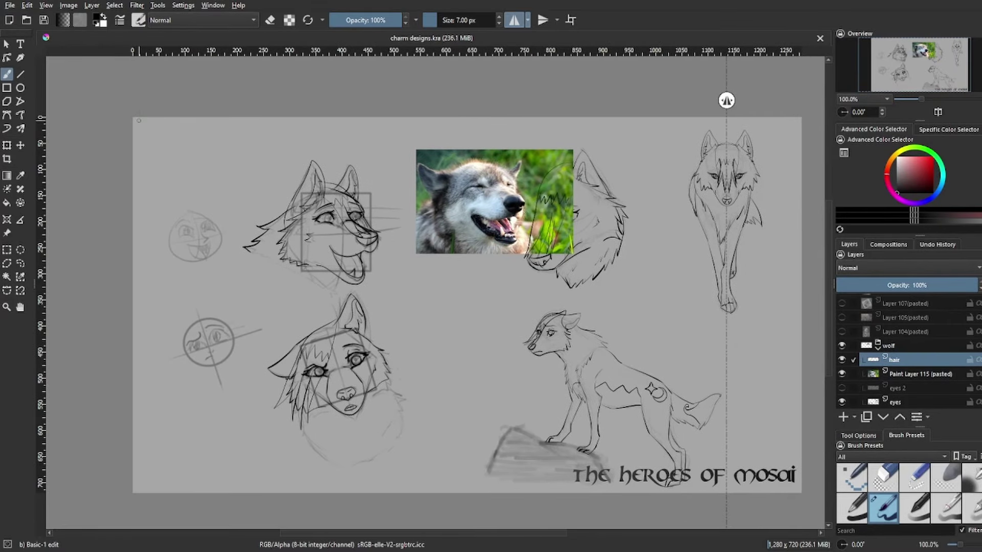
drag(887, 77, 930, 99)
key(Page_Down)
key(Page_Down)
key(Page_Down)
key(Page_Down)
mouse_move(533, 210)
mouse_down()
mouse_move(562, 241)
mouse_move(536, 356)
mouse_up()
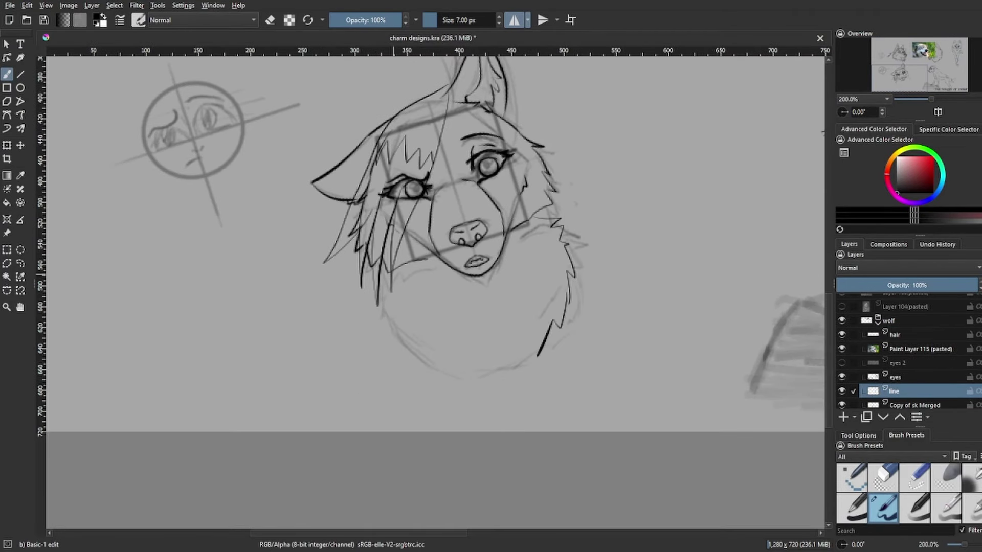
mouse_move(385, 271)
mouse_down()
mouse_move(402, 347)
mouse_move(485, 374)
mouse_move(539, 351)
mouse_up()
- Add fur lines down the wolf's neck and save the design sheet
key(1)
mouse_move(920, 76)
mouse_down()
mouse_move(894, 76)
mouse_move(918, 78)
mouse_move(931, 100)
mouse_up()
drag(367, 300, 477, 355)
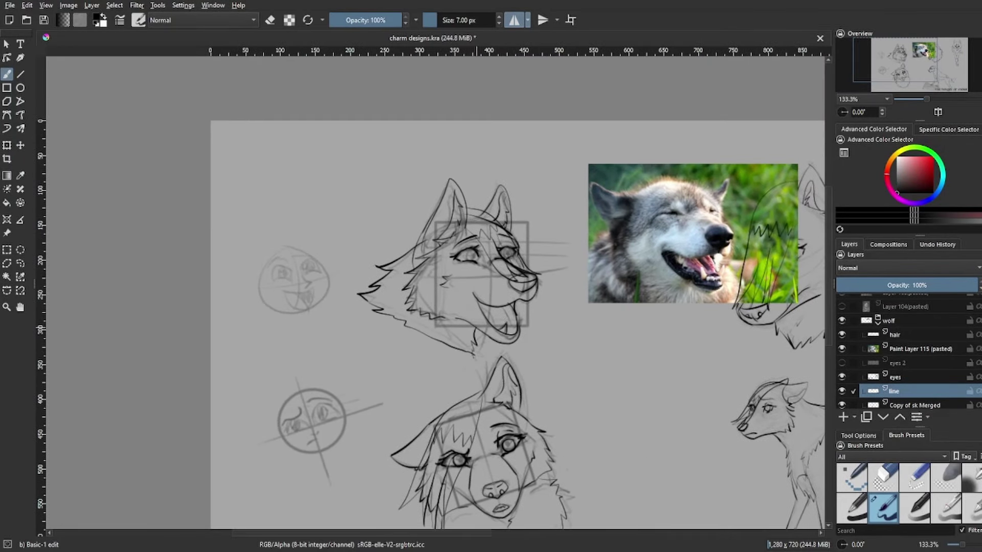
drag(479, 330, 474, 354)
key(ctrl+s)
drag(915, 71, 895, 86)
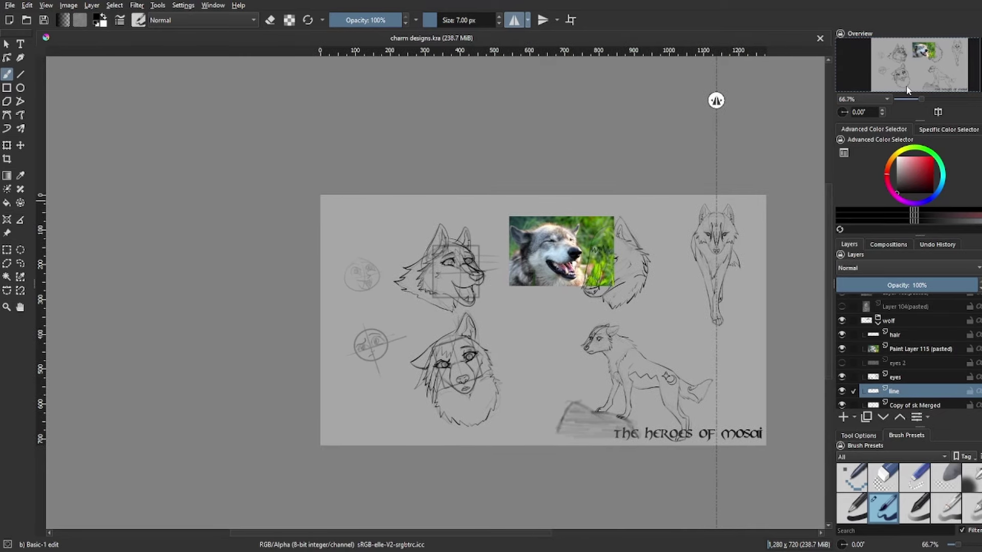
- Make a hidden backup copy of the line layer
click(924, 98)
drag(951, 68, 942, 71)
key(minus)
key(minus)
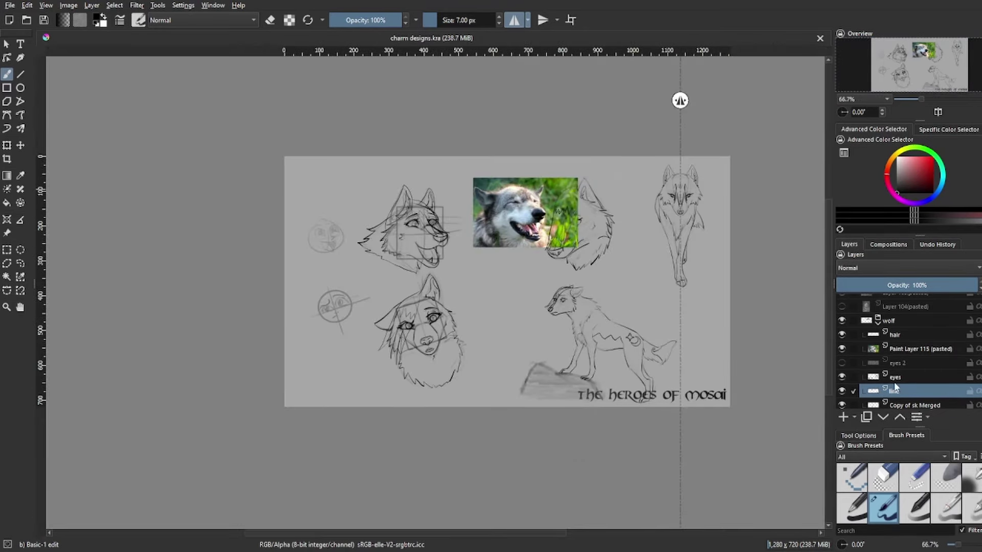
click(874, 334)
click(894, 391)
key(ctrl+j)
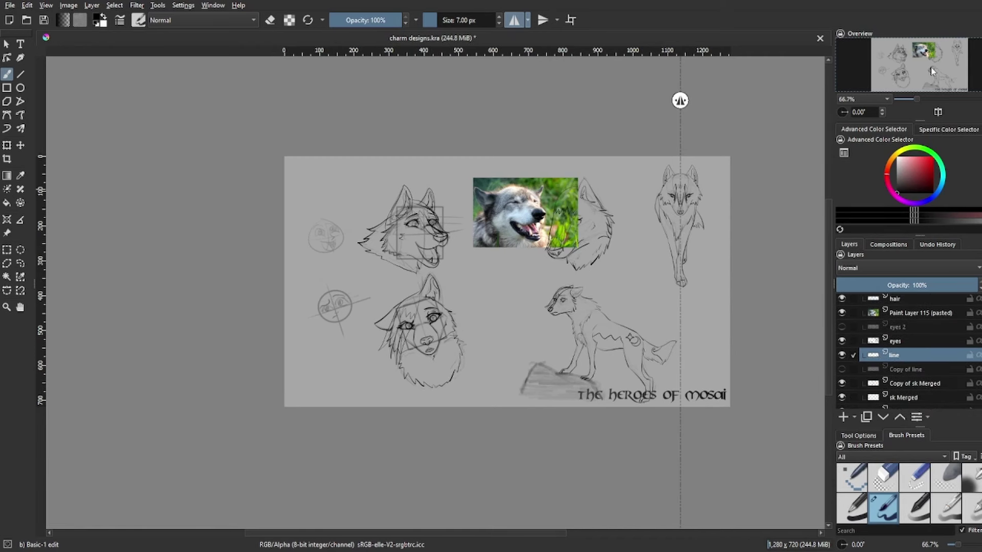
- Duplicate the hair layer, move it above the line layer, and merge it down into the line layer
scroll(844, 341, up, 1)
click(895, 318)
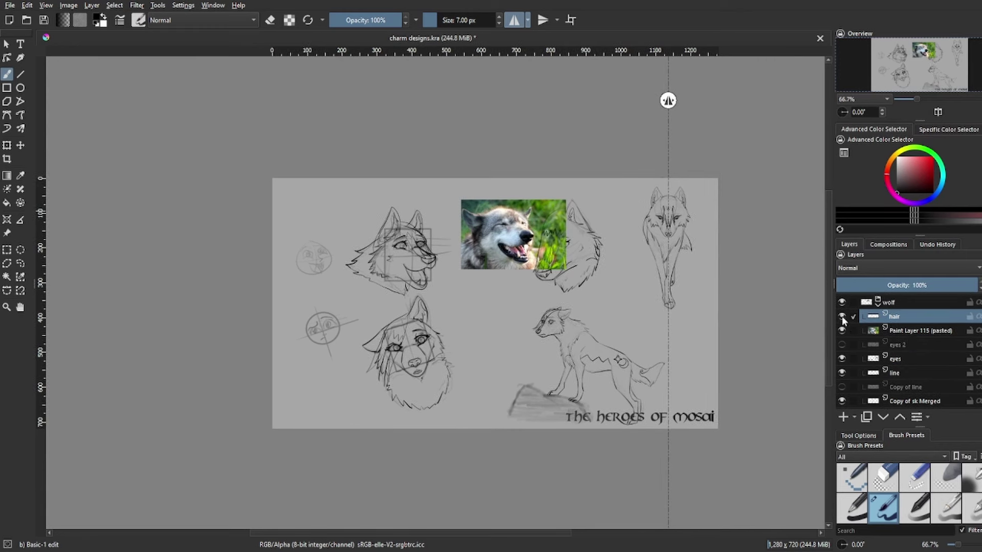
key(ctrl+j)
drag(894, 318, 900, 376)
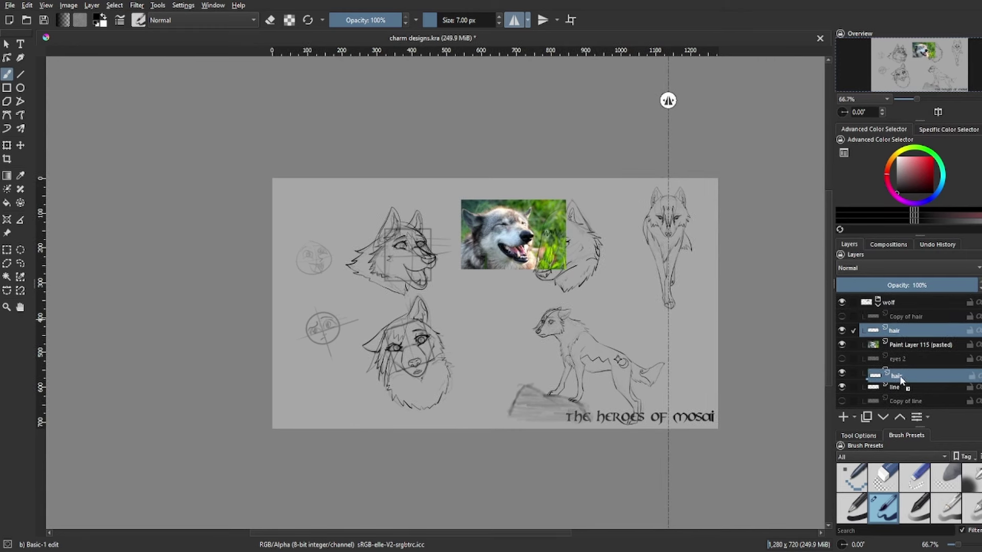
key(ctrl+e)
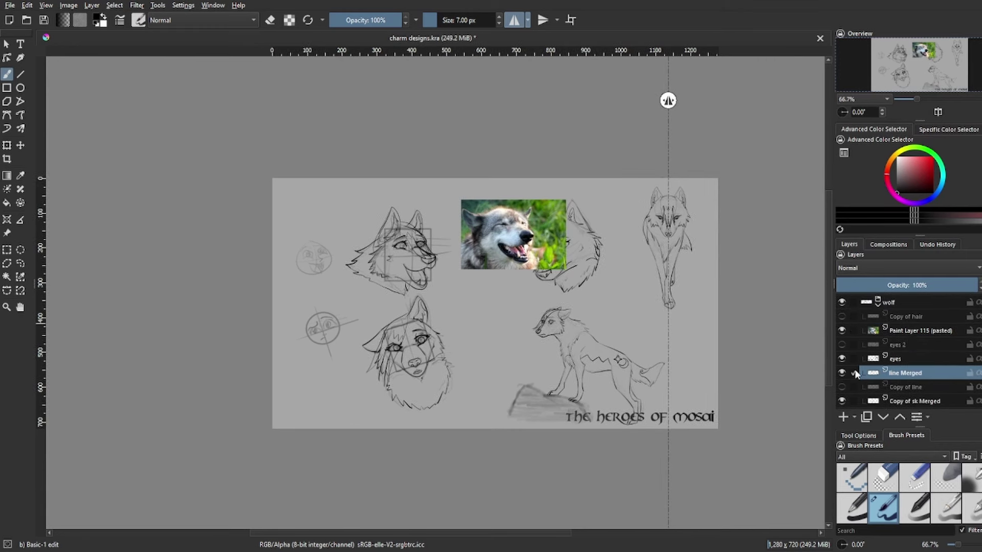
- Hide the wolf reference photo, erase a stray mark near the nose, and save
click(841, 330)
scroll(496, 304, up, 3)
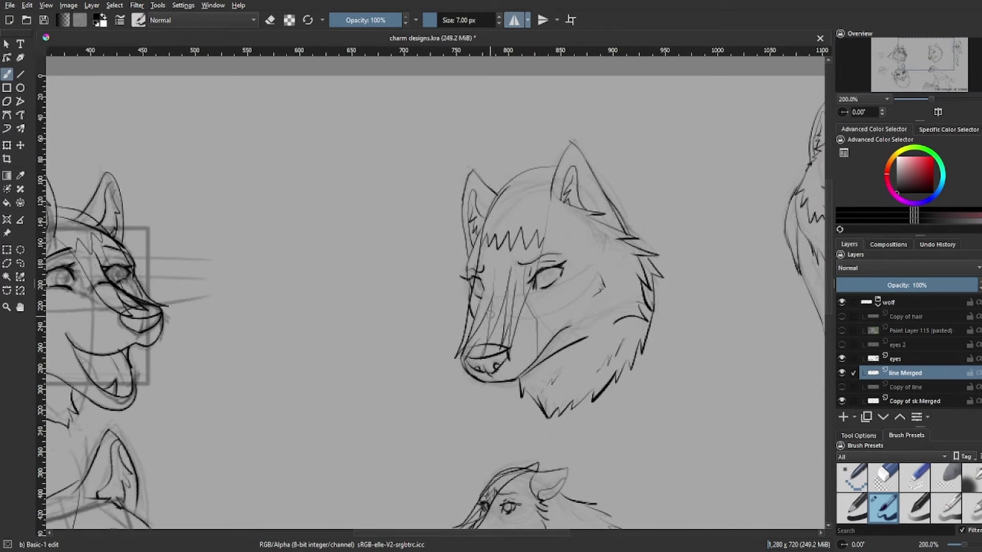
key(e)
drag(481, 365, 466, 365)
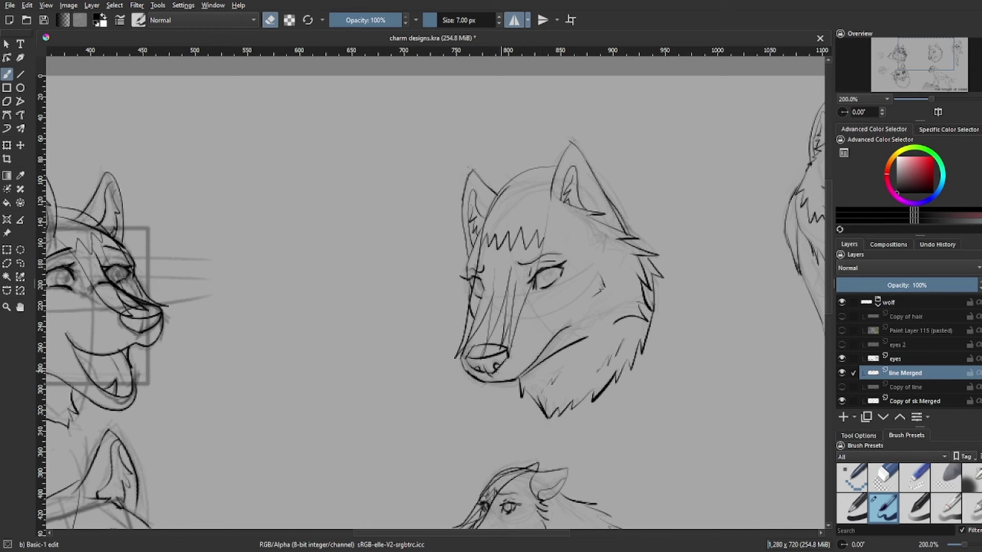
key(ctrl+s)
- Erase a small stray bit near the wolf's forehead
drag(498, 201, 494, 206)
scroll(932, 97, down, 5)
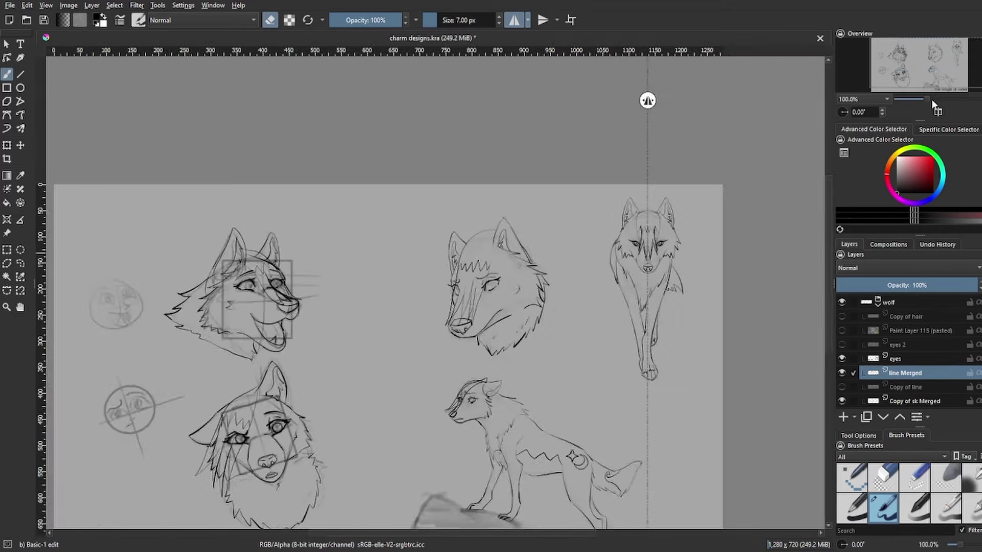
scroll(940, 102, up, 5)
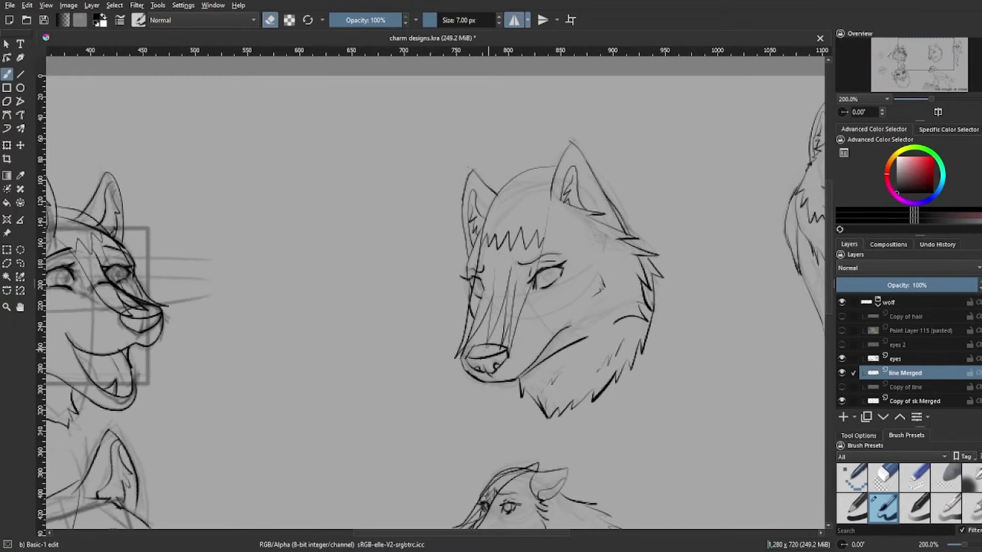
scroll(929, 98, down, 5)
scroll(934, 97, up, 6)
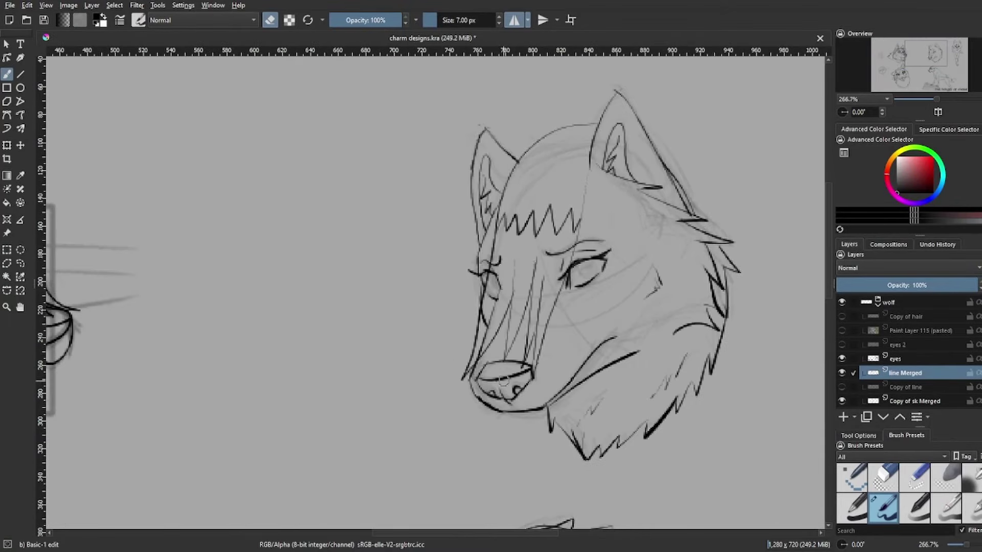
scroll(933, 97, down, 5)
scroll(927, 76, up, 4)
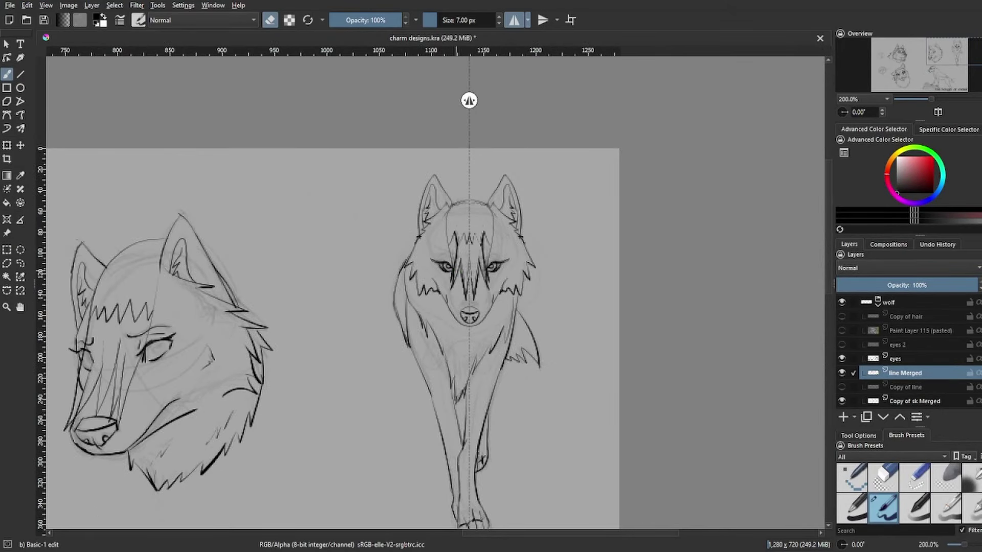
- Turn off horizontal mirroring, return to painting, and save the sheet again
drag(949, 90, 891, 74)
scroll(900, 101, down, 2)
click(900, 70)
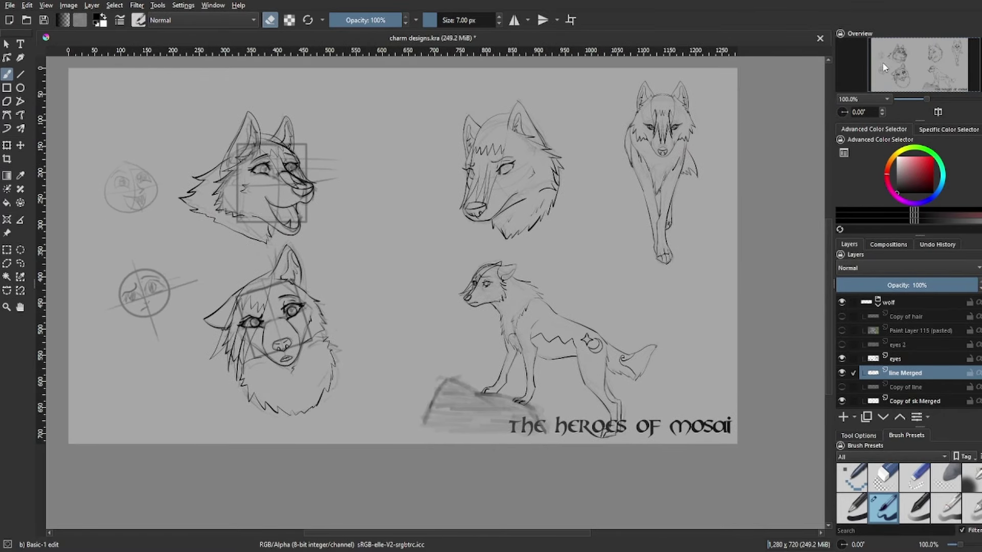
scroll(885, 102, up, 2)
key(e)
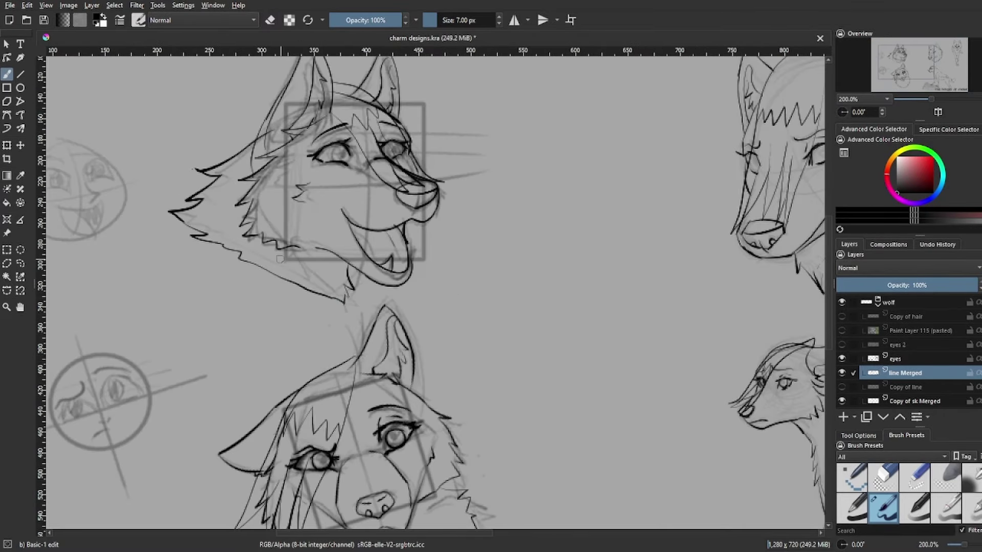
key(ctrl+s)
- Switch back to the eraser and zoom around the sheet checking for strays
scroll(916, 94, down, 2)
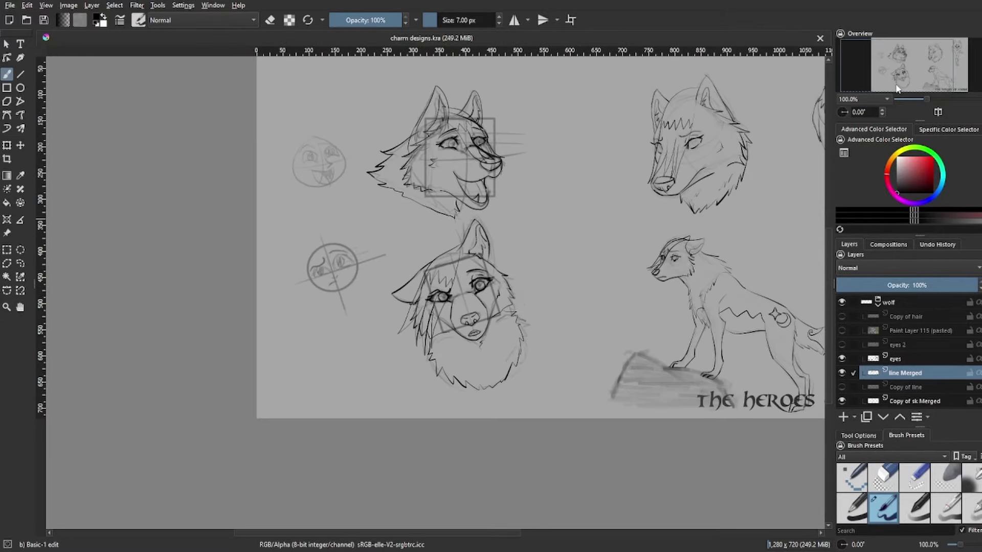
scroll(900, 90, up, 1)
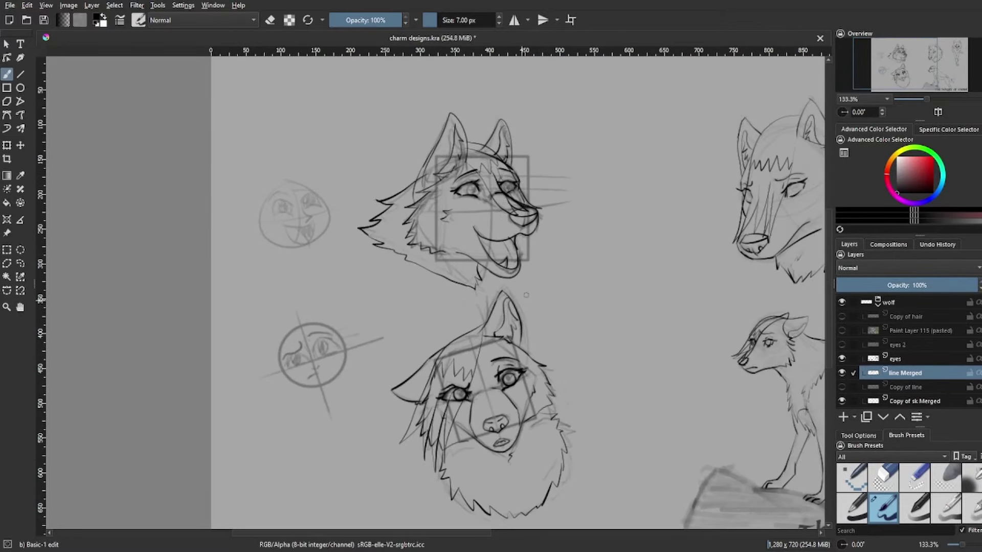
key(e)
scroll(915, 94, down, 2)
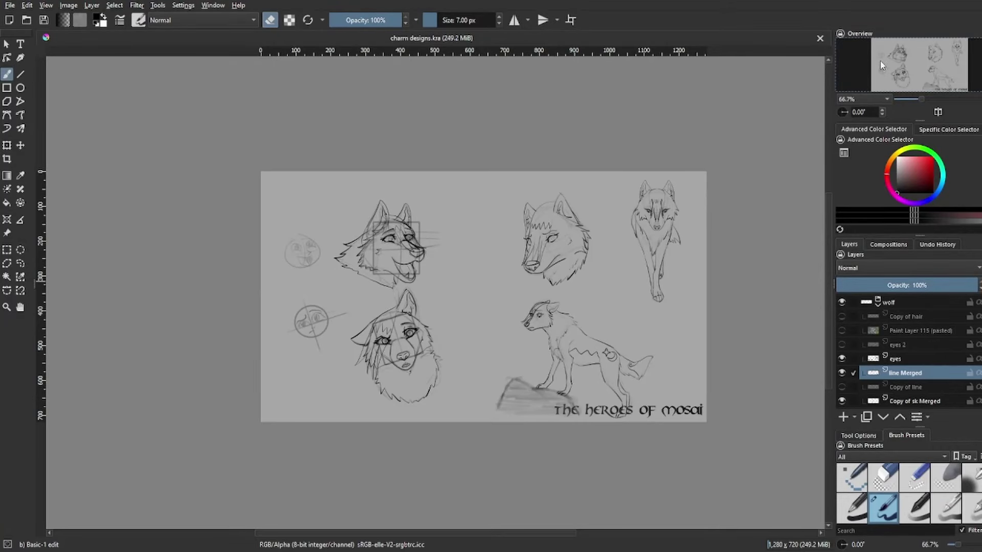
scroll(924, 96, up, 2)
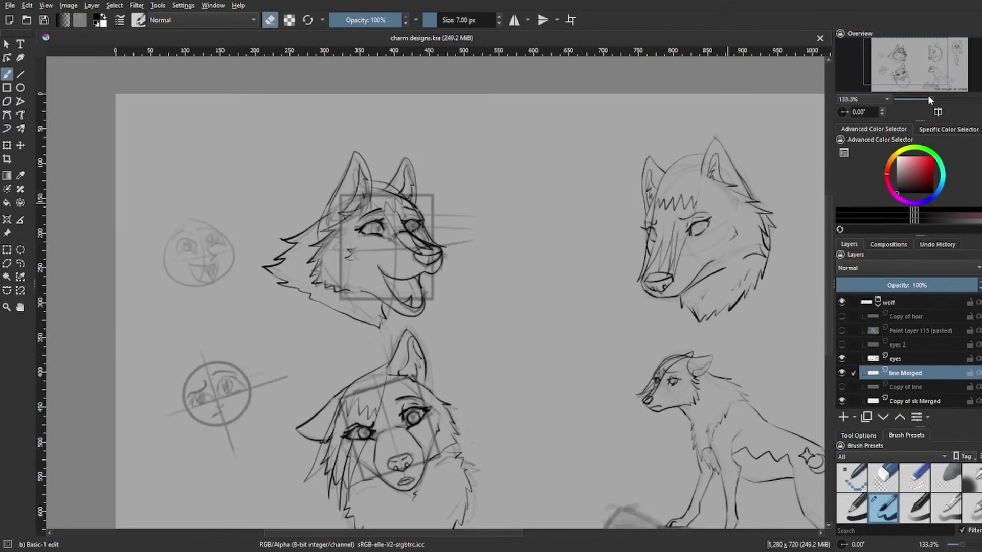
scroll(929, 96, up, 1)
scroll(969, 374, down, 1)
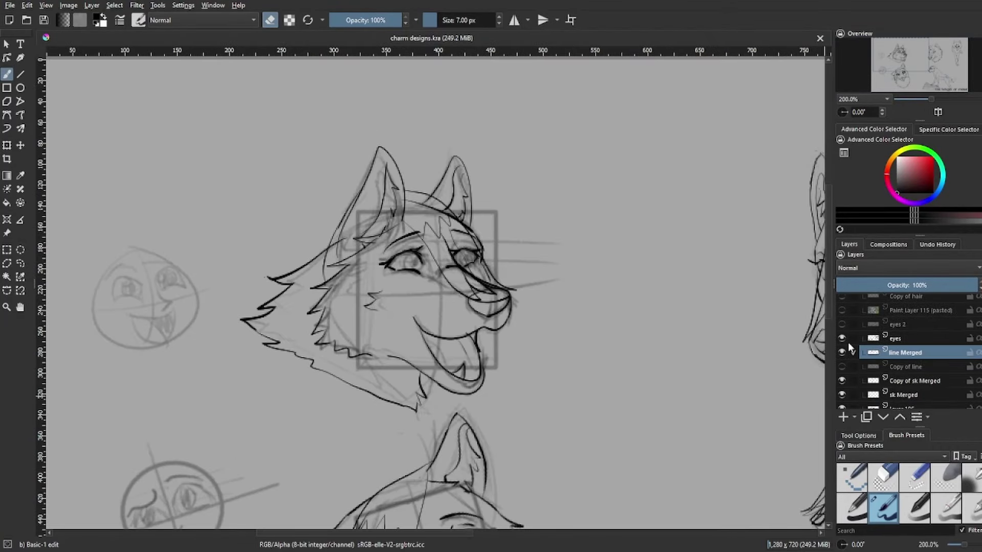
- Add a new layer named 'pupil' and draw a dark pupil in the wolf's left eye
key(Insert)
key(F2)
text(pupil)
key(Return)
key(e)
drag(415, 253, 420, 256)
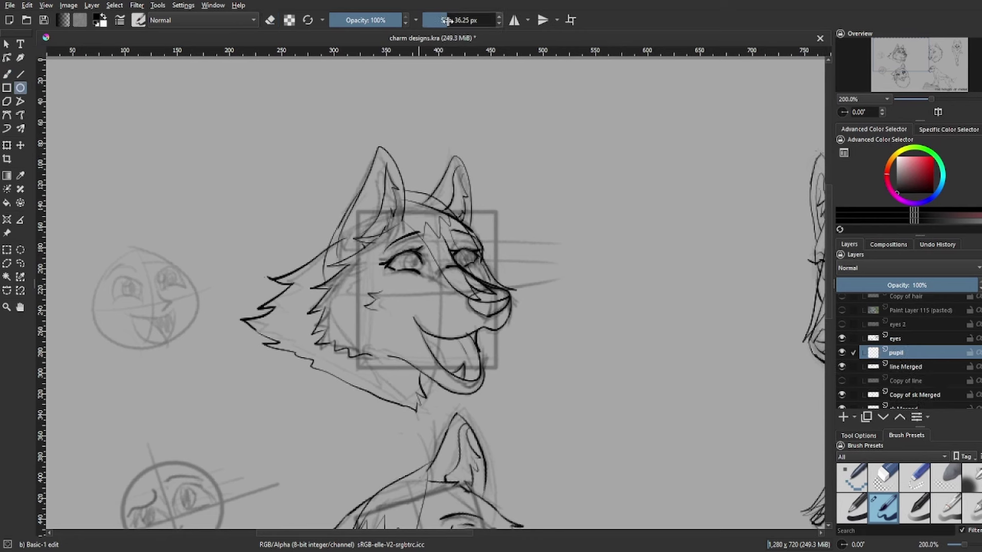
- Copy the pupil onto a new layer and move the copy into the right eye
key(ctrl+plus)
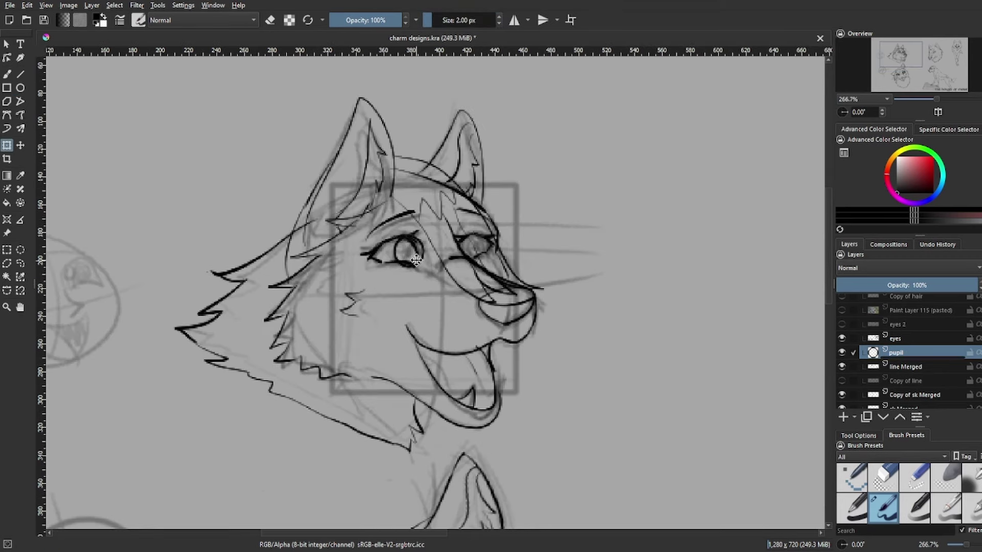
key(ctrl+alt+j)
key(ctrl+t)
drag(428, 264, 509, 258)
scroll(846, 361, down, 1)
scroll(846, 361, up, 1)
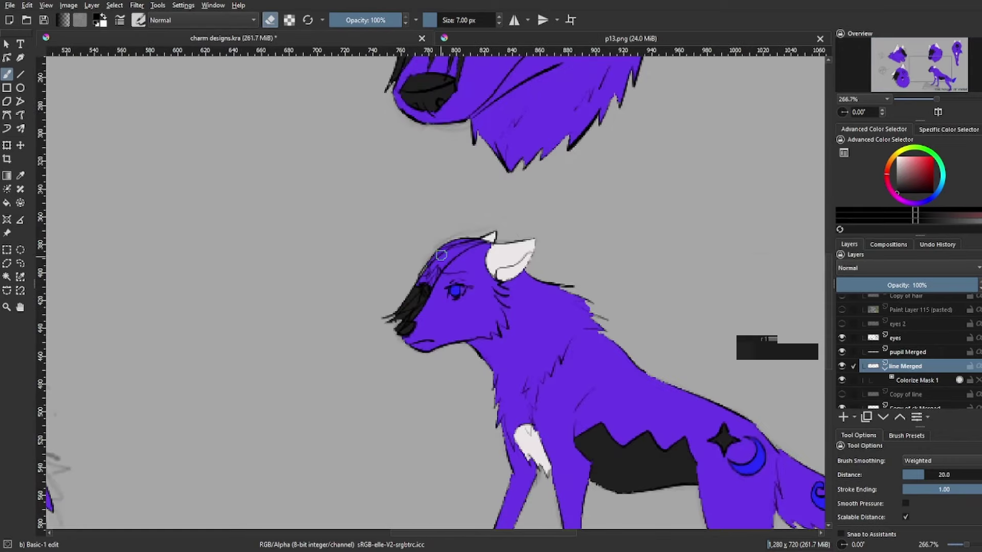
- Select Colorize Mask 1 and pick the purple fur colour with all wolves in view
key(e)
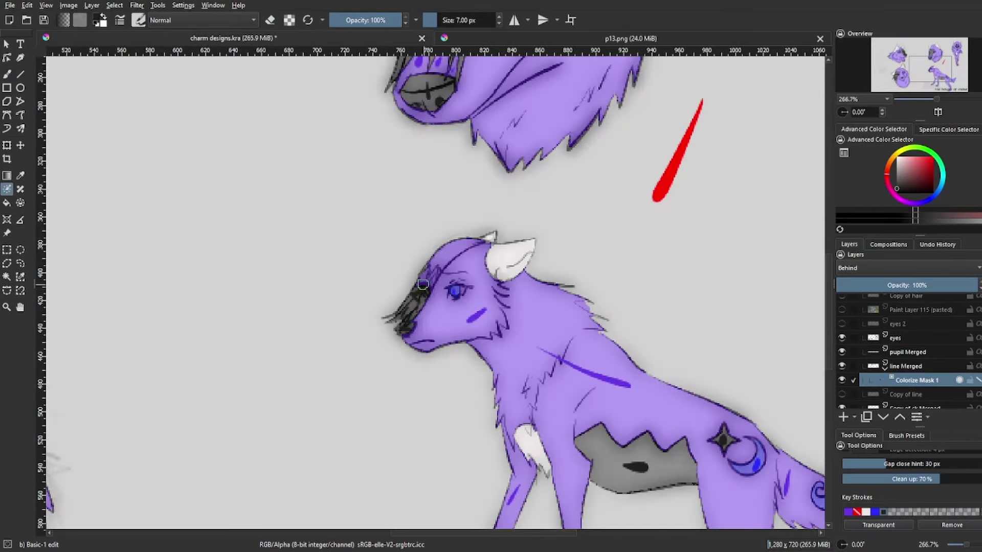
click(906, 64)
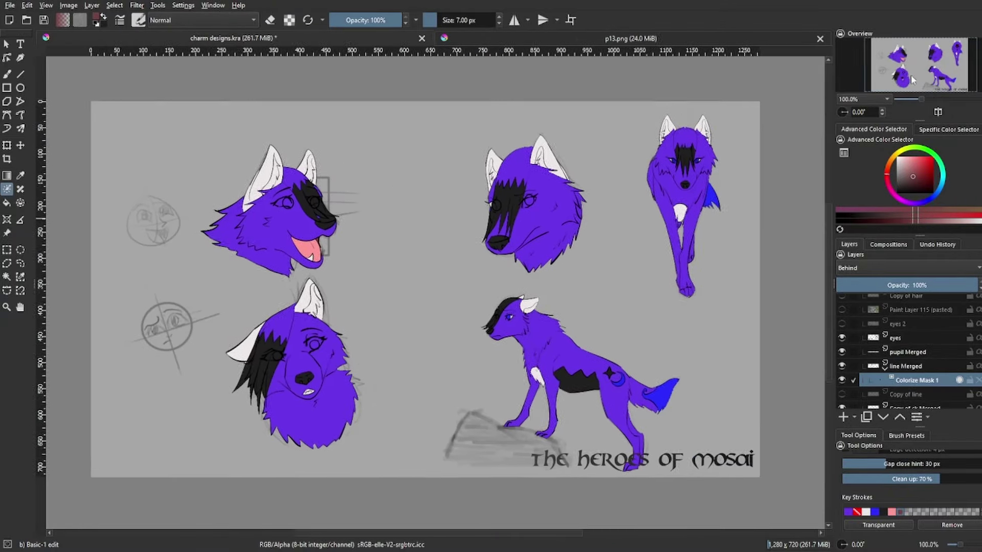
scroll(895, 76, up, 2)
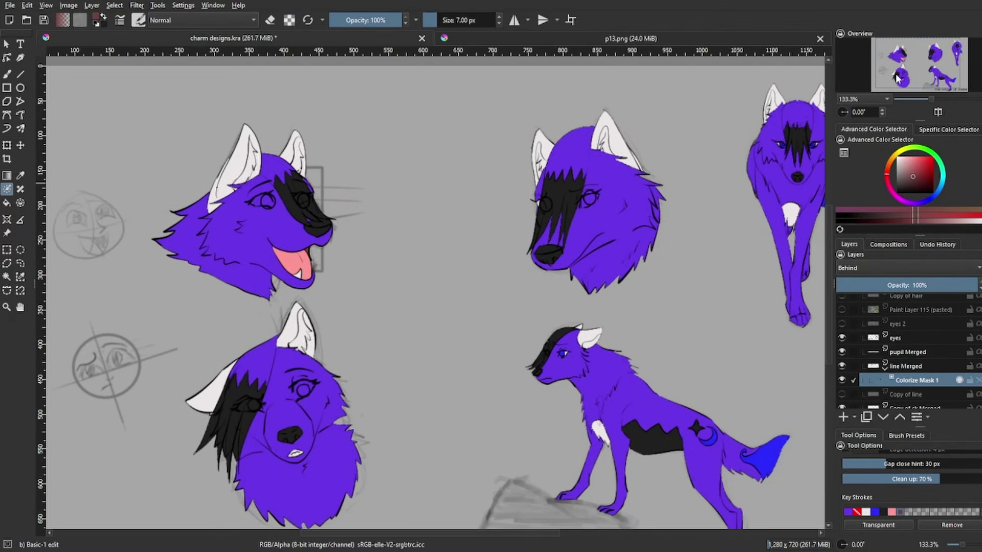
scroll(896, 77, down, 2)
scroll(394, 288, up, 5)
ctrl+click(395, 288)
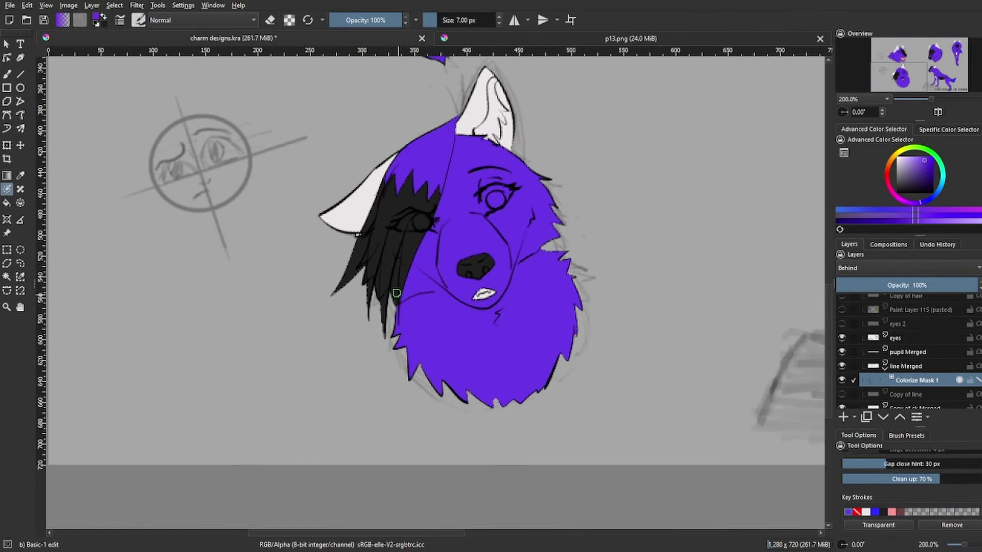
scroll(902, 99, down, 2)
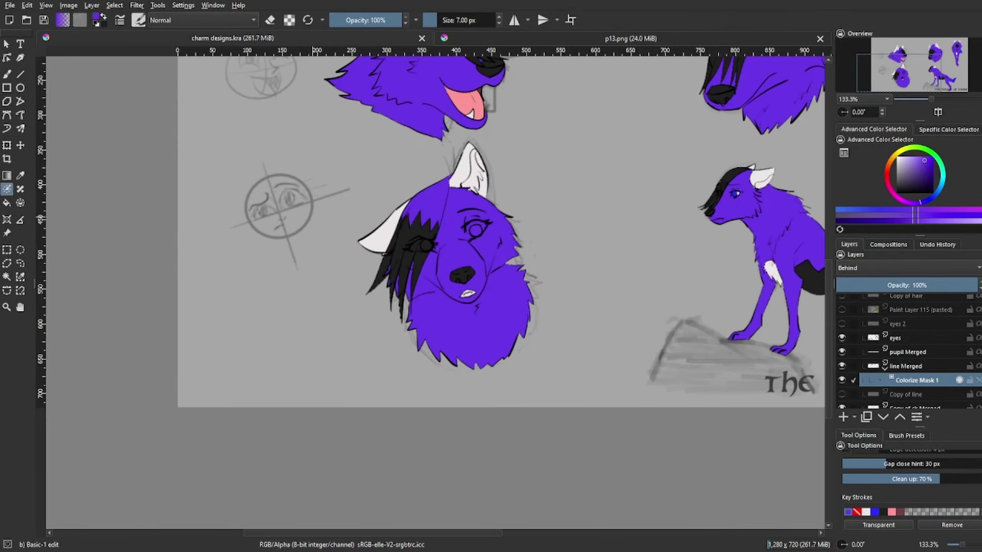
click(938, 64)
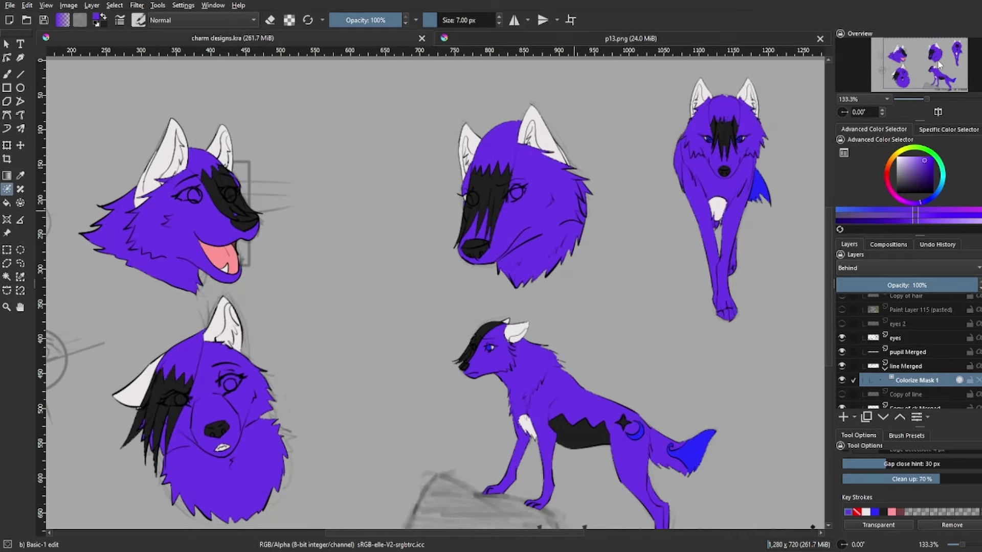
scroll(939, 64, up, 3)
- Switch to the painting brush while comparing the line Merged layer with Colorize Mask 1
click(912, 367)
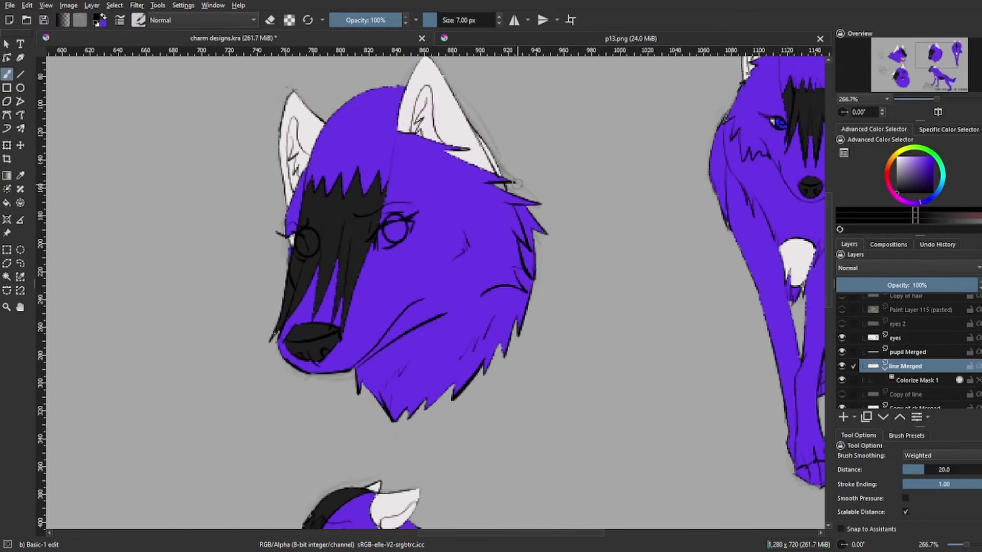
click(952, 381)
scroll(434, 291, down, 2)
key(b)
click(946, 366)
scroll(434, 292, up, 3)
scroll(850, 42, down, 3)
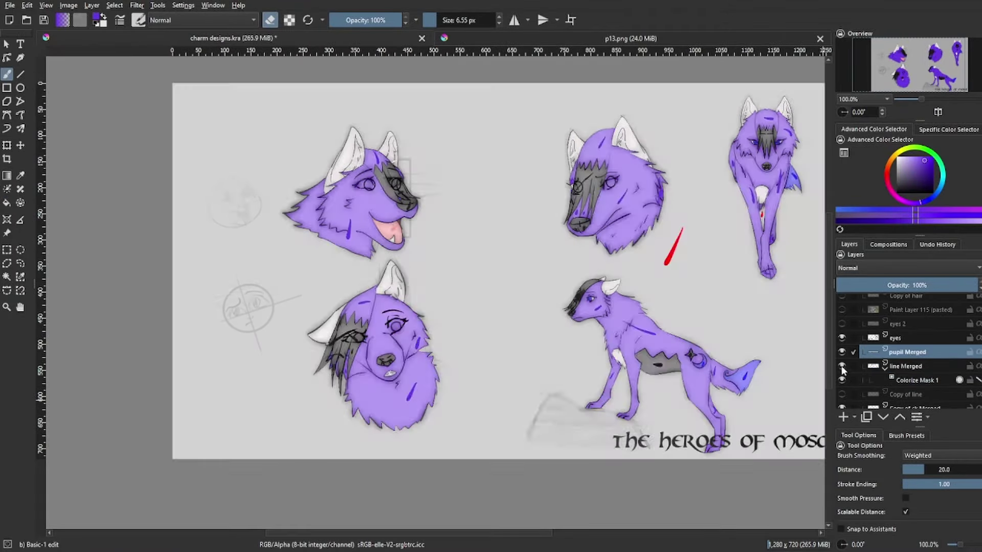
scroll(850, 41, up, 2)
- Fill the wolves' eyes with blue on Colorize Mask 1
click(952, 381)
scroll(918, 64, down, 2)
click(913, 366)
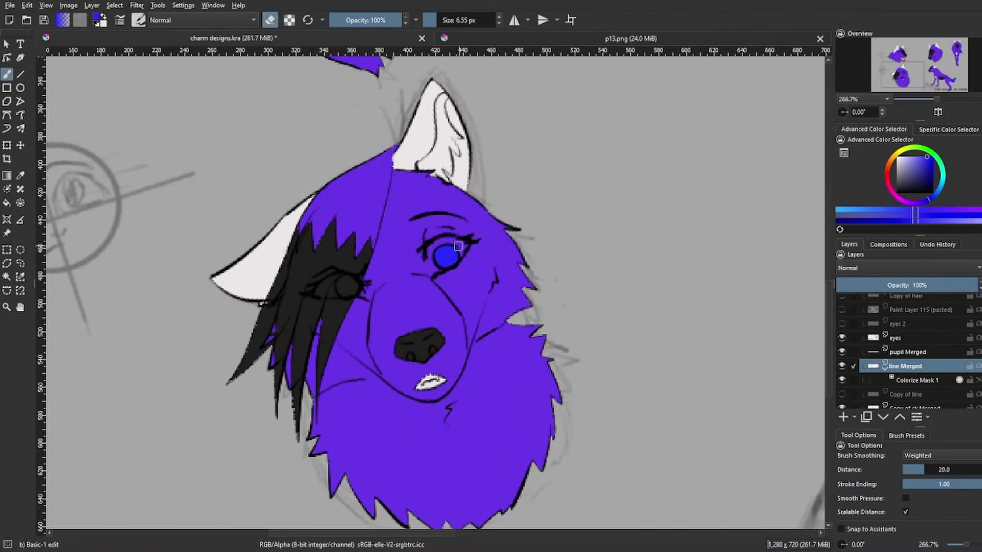
scroll(919, 64, down, 2)
scroll(919, 64, up, 4)
scroll(918, 64, down, 3)
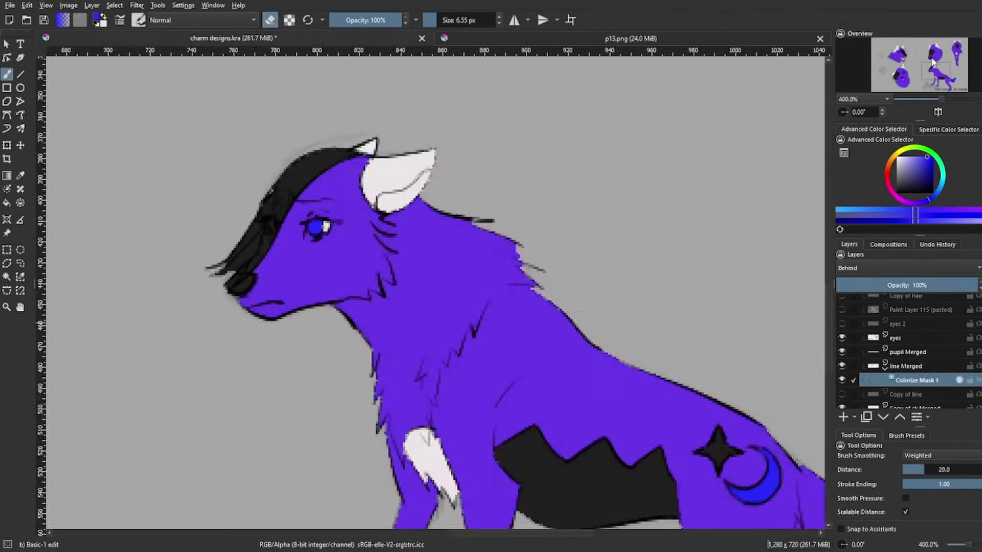
click(915, 380)
scroll(895, 94, down, 2)
- Duplicate the colorize mask and convert the copy into a paint layer
scroll(896, 94, up, 3)
key(ctrl+j)
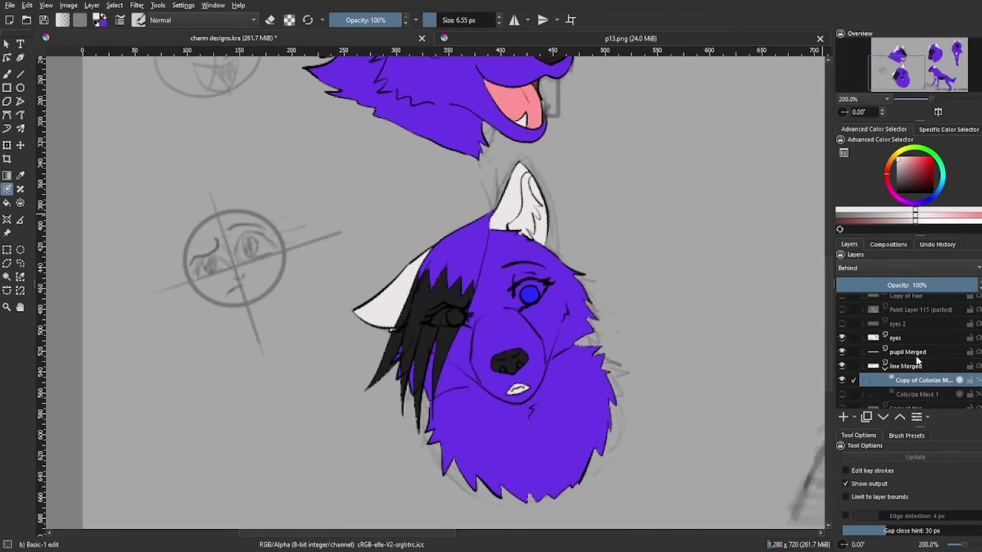
scroll(913, 61, up, 1)
key(b)
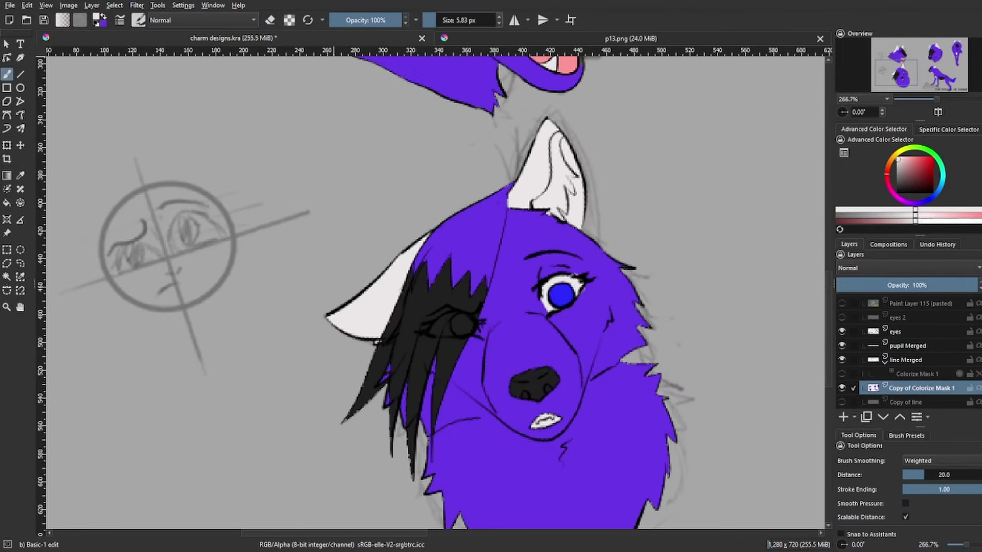
click(914, 60)
- Look over the sheet, zooming out and then in on the lower-left head
drag(913, 61, 936, 53)
key(1)
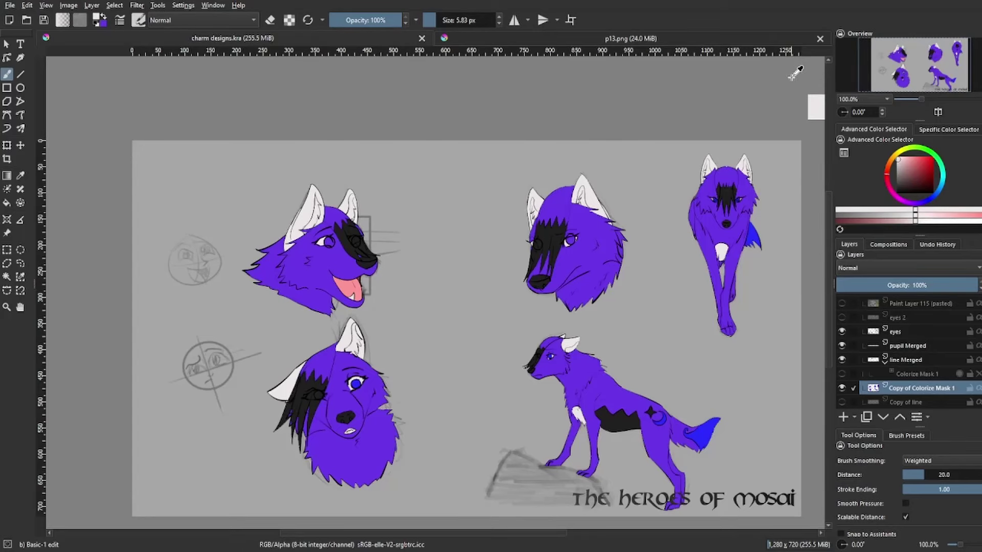
click(889, 91)
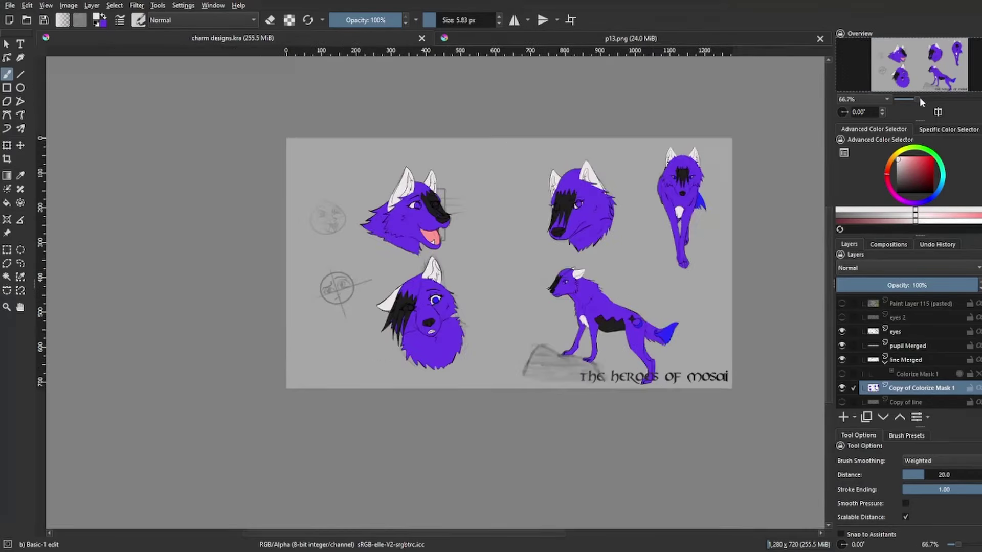
scroll(919, 97, up, 2)
click(912, 72)
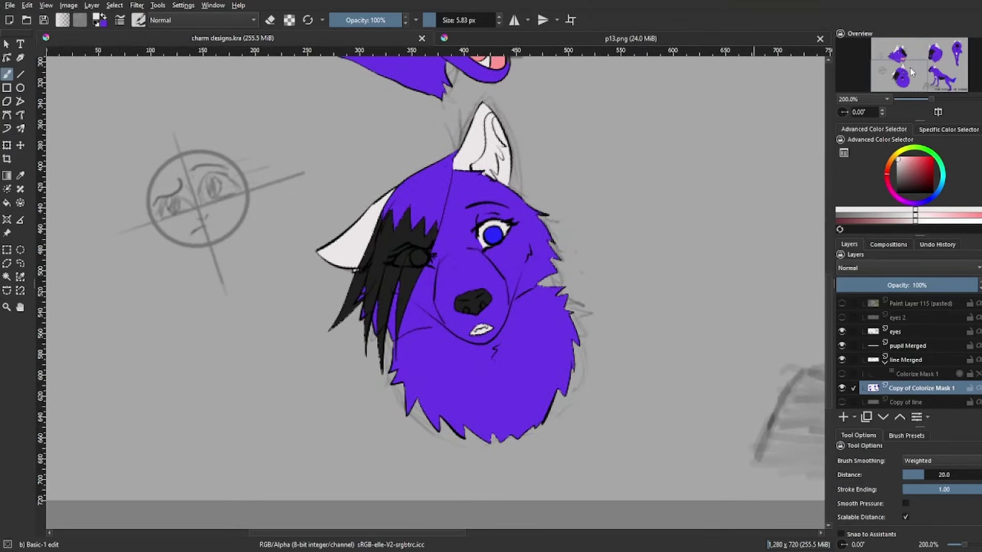
drag(913, 72, 924, 73)
scroll(924, 72, down, 1)
scroll(909, 70, up, 2)
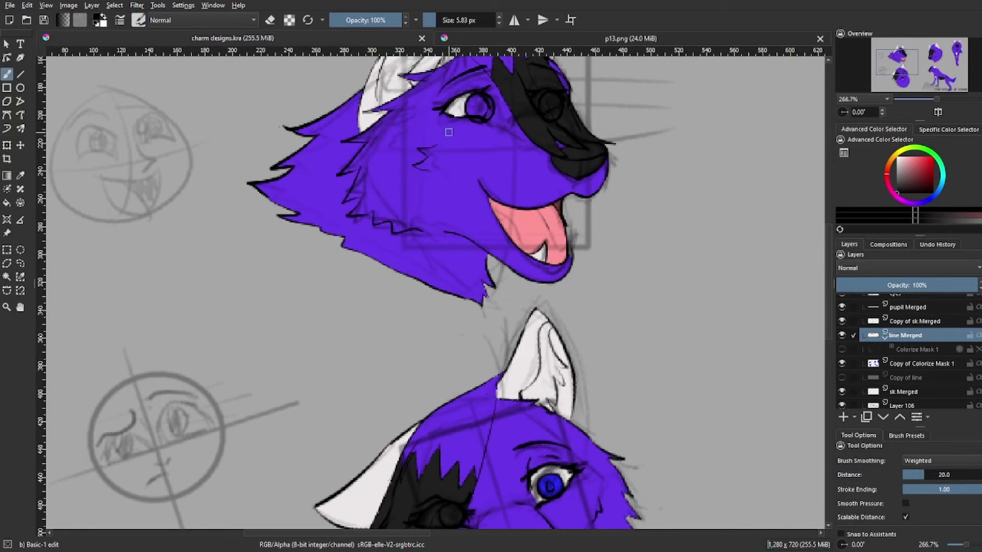
scroll(435, 286, up, 3)
- Move pupil Merged below Copy of sk Merged and reposition the pupils with a transform
drag(908, 307, 907, 330)
key(ctrl+t)
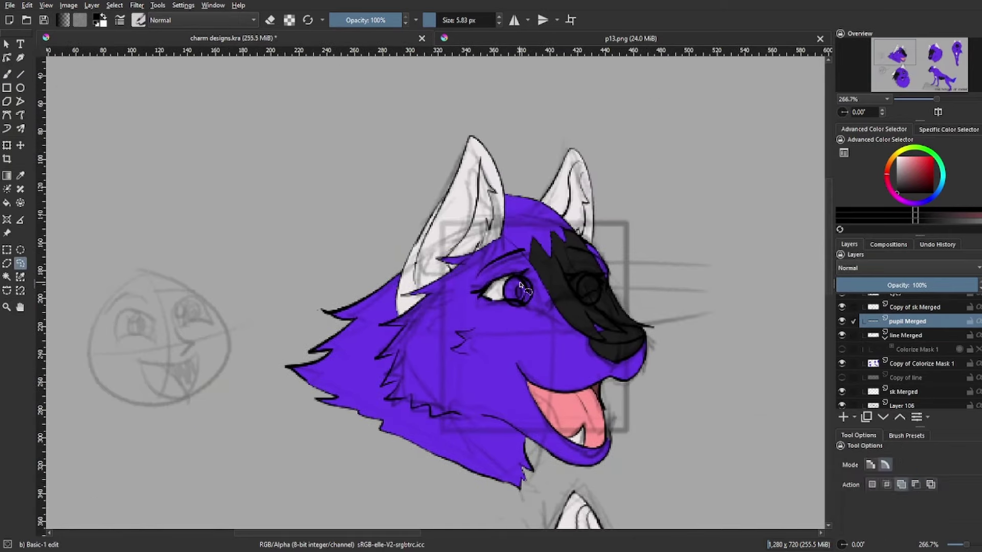
mouse_move(936, 99)
mouse_down()
mouse_move(952, 100)
mouse_move(922, 99)
mouse_up()
key(b)
key(Page_Down)
key(Page_Up)
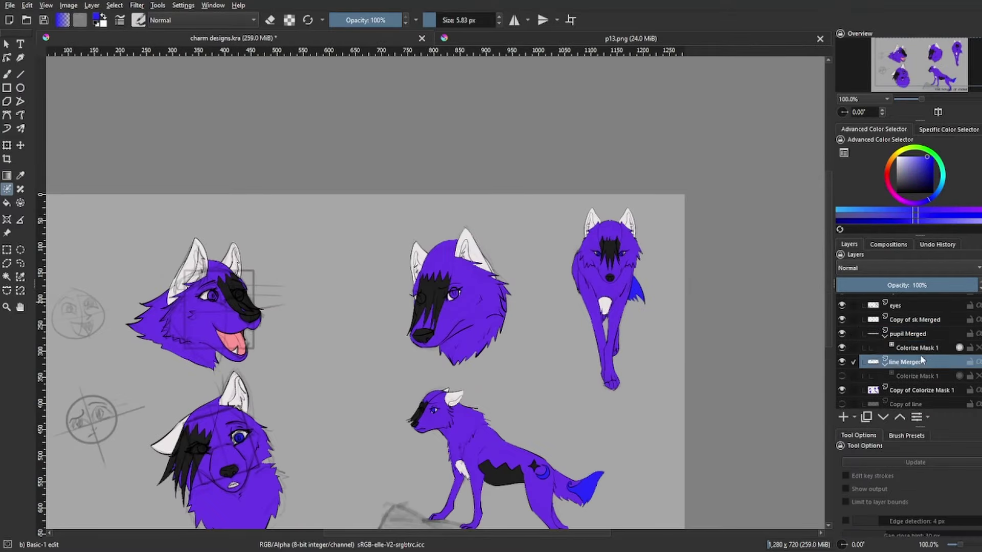
key(plus)
key(plus)
key(plus)
scroll(506, 296, down, 5)
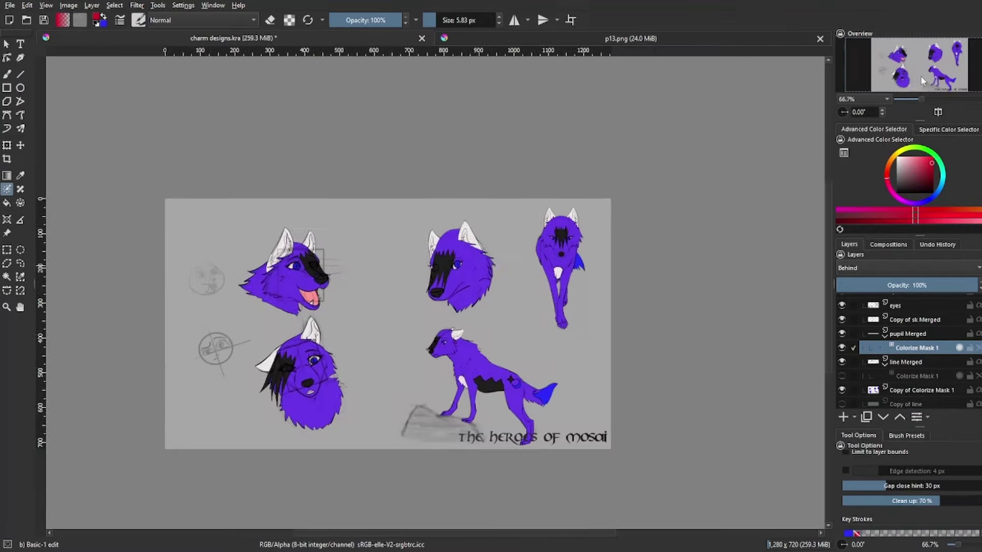
- Give the eyeshde layer a dark blue-purple colour at lowered opacity
click(923, 68)
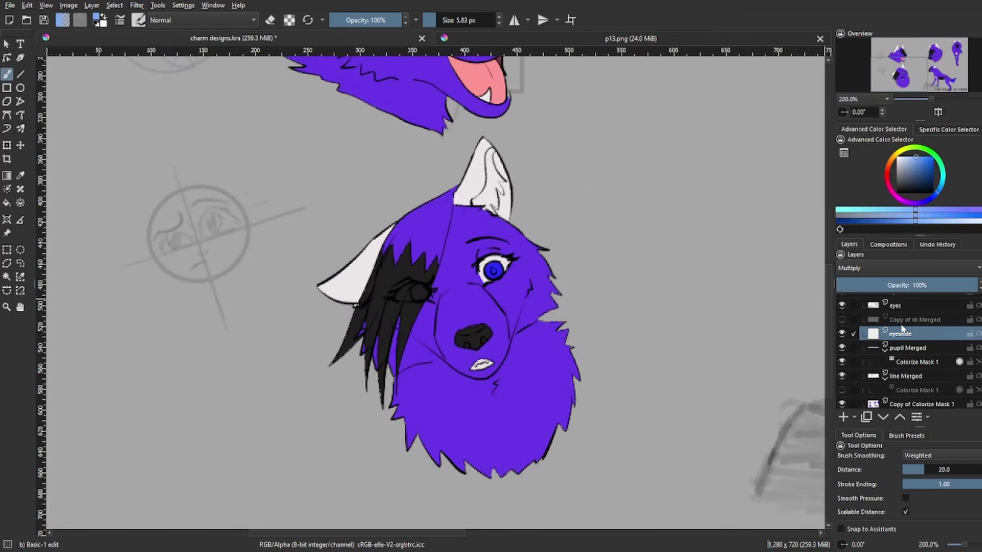
click(921, 180)
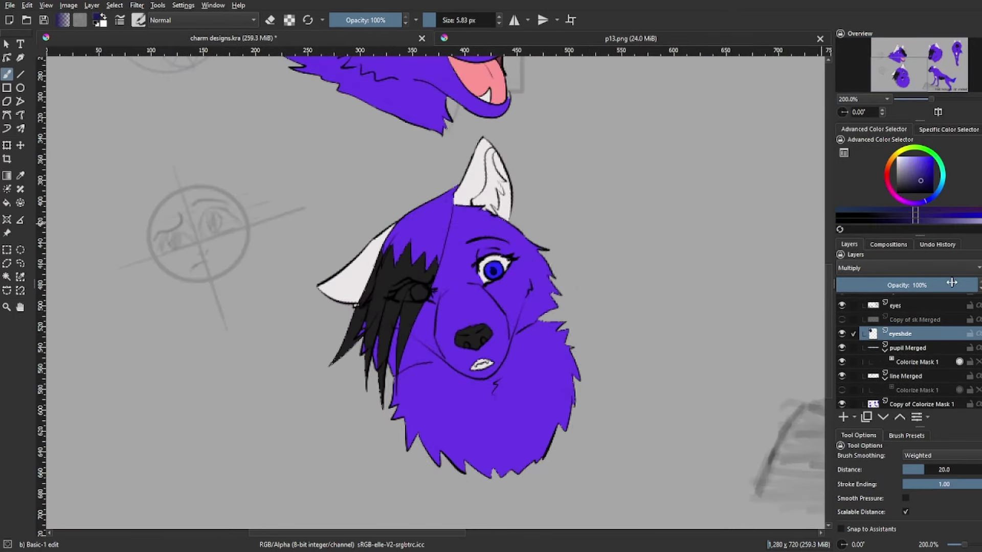
click(938, 285)
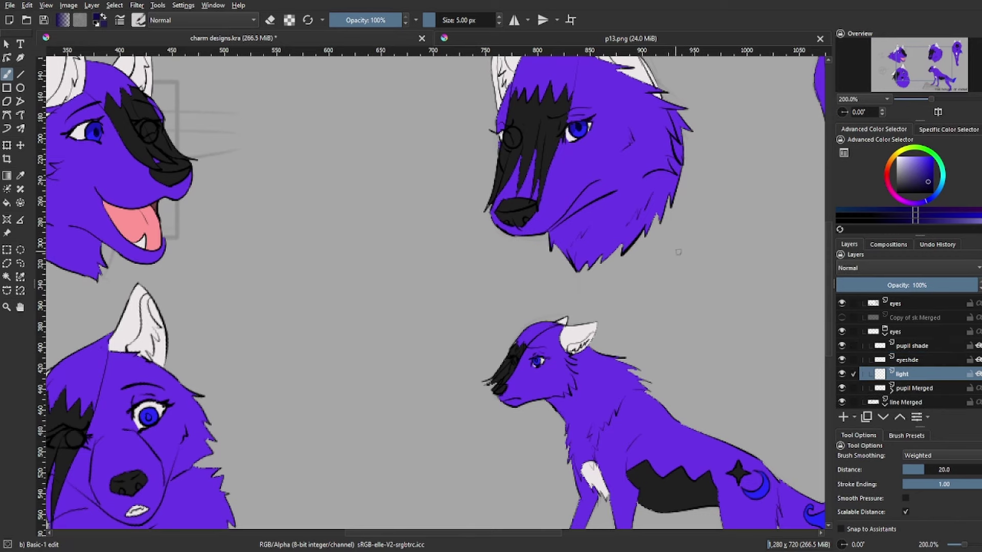
click(920, 77)
scroll(912, 361, up, 2)
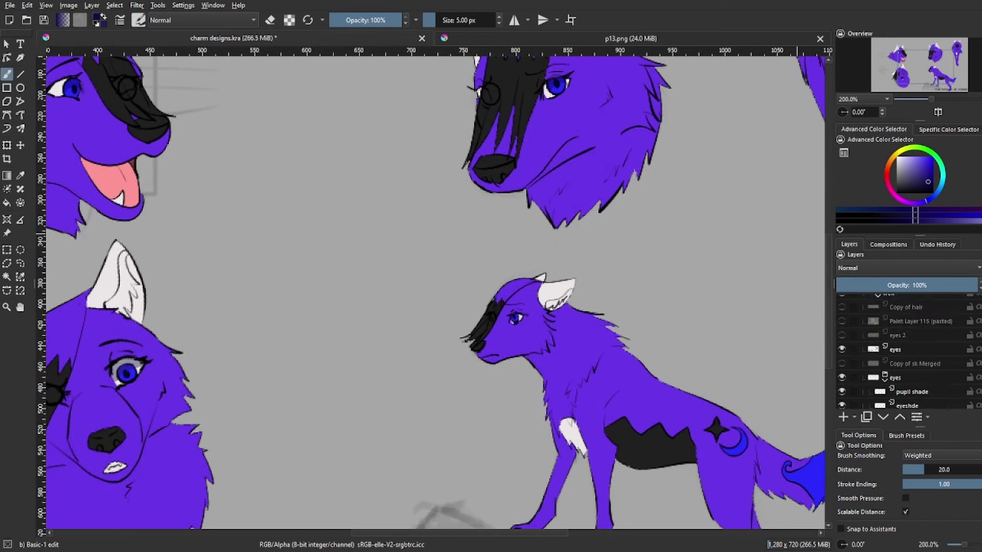
scroll(913, 362, down, 2)
click(915, 356)
scroll(929, 343, down, 2)
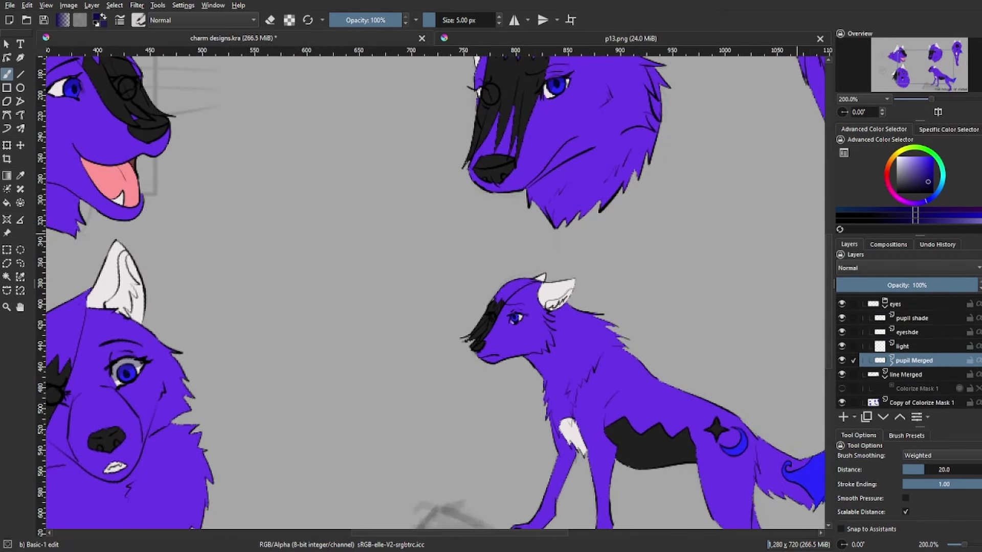
key(1)
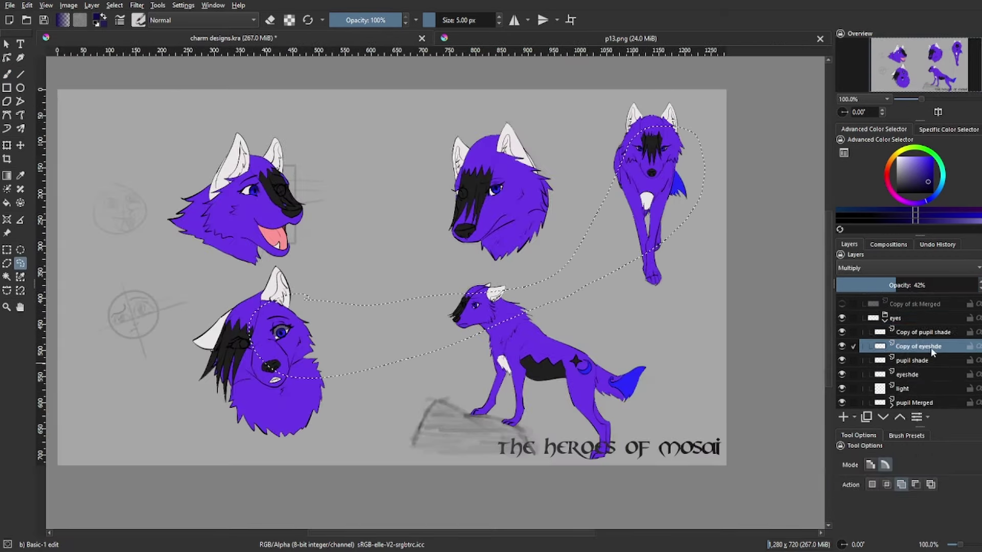
- On the eyes group's light layer, pick a light blue highlight colour and a 13 px brush
click(885, 350)
drag(921, 99, 931, 98)
key(ctrl+shift+a)
key(b)
click(901, 377)
click(909, 167)
click(438, 20)
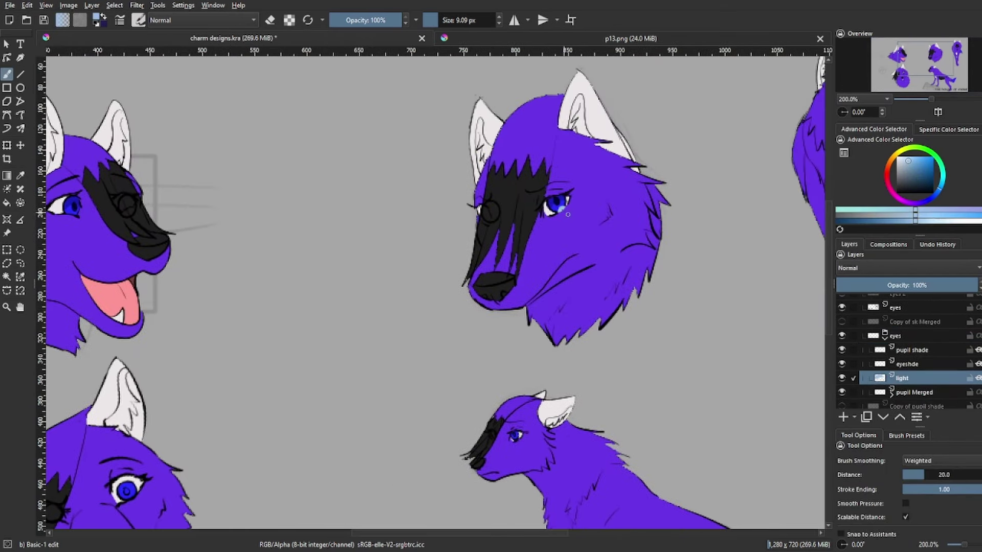
- Set the light layer to Hard Light at 53% opacity and save the document
click(871, 392)
click(920, 391)
click(956, 351)
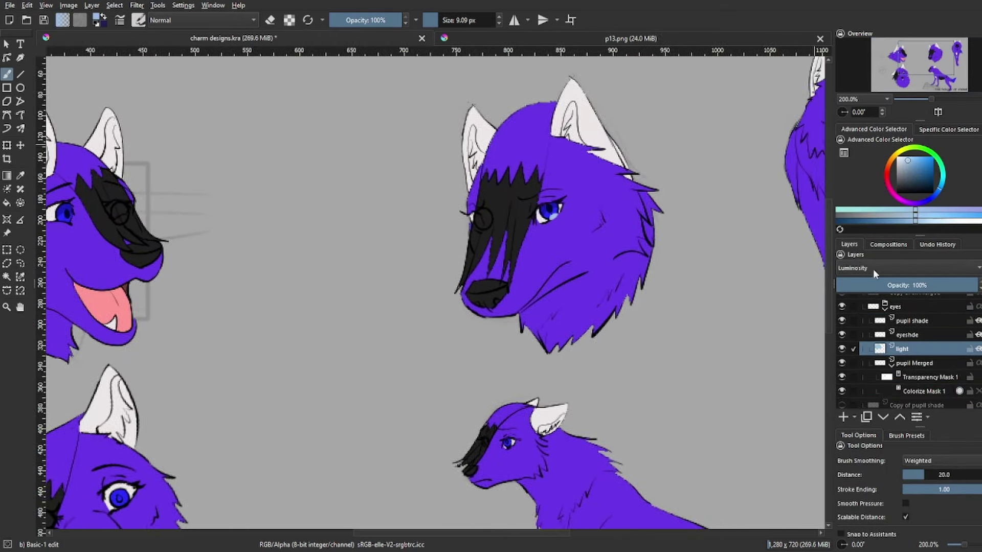
drag(930, 99, 932, 57)
drag(930, 98, 902, 98)
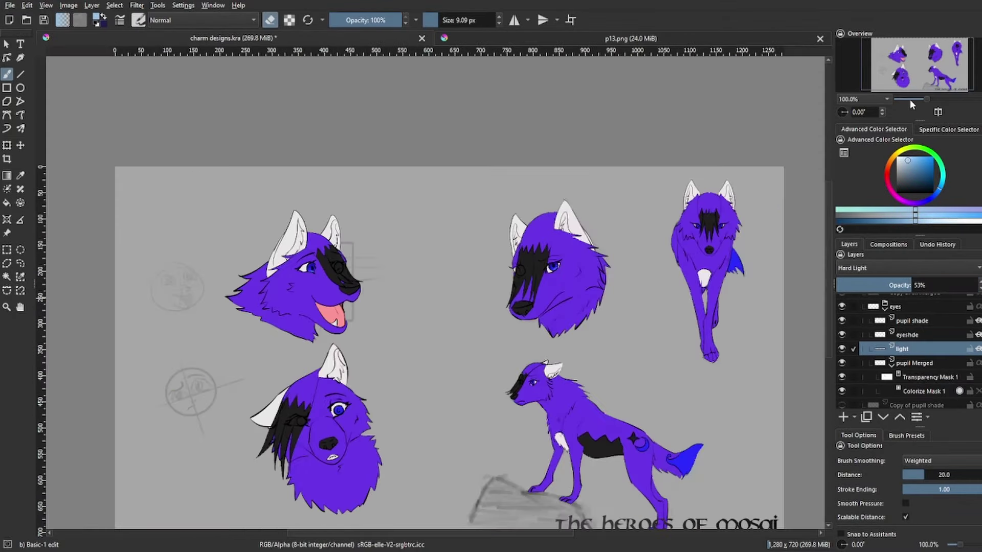
key(e)
key(ctrl+s)
- Choose the Basic-1 brush at about 12 px on the pupil Merged layer
scroll(508, 96, up, 2)
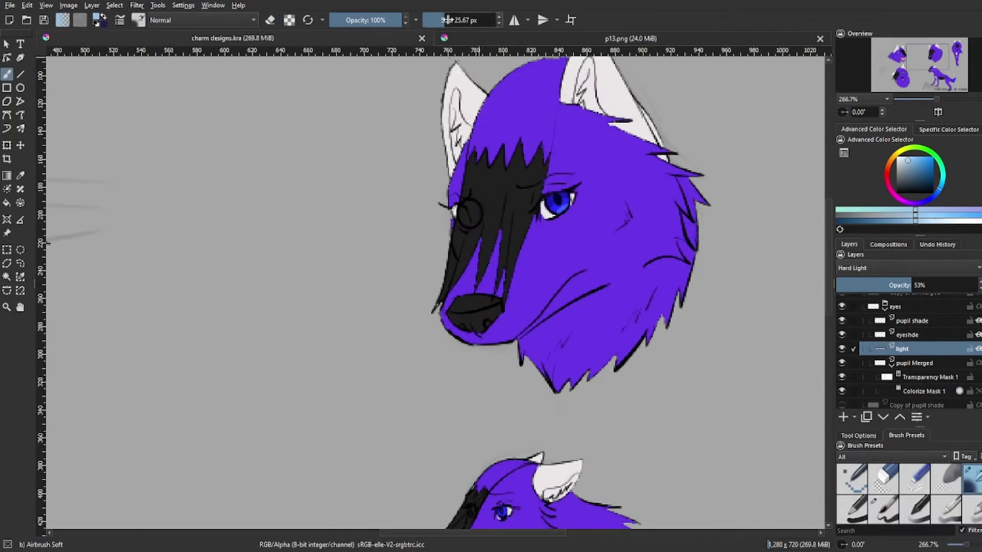
drag(935, 99, 920, 99)
click(914, 363)
click(883, 508)
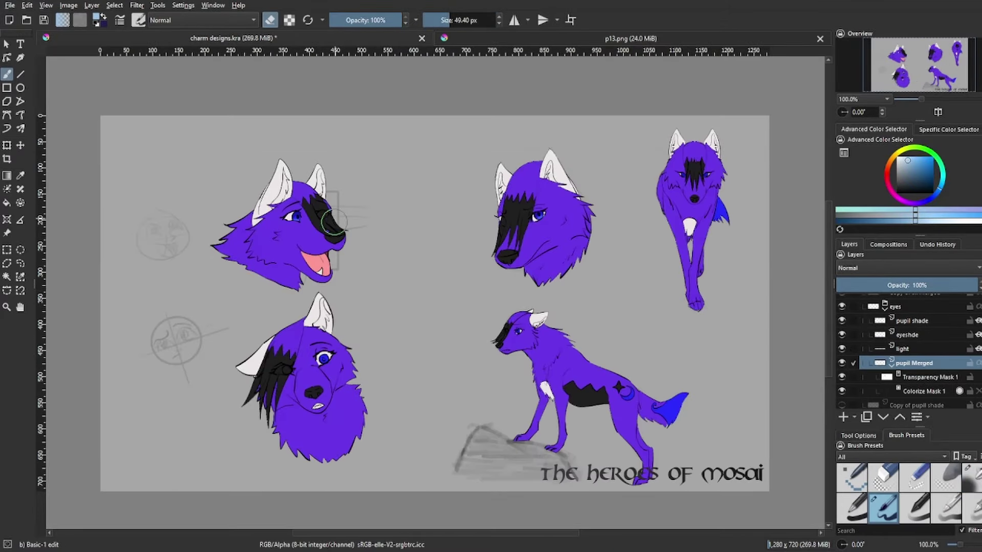
key(ctrl+plus)
key(ctrl+plus)
drag(445, 22, 440, 22)
scroll(899, 358, down, 2)
click(847, 341)
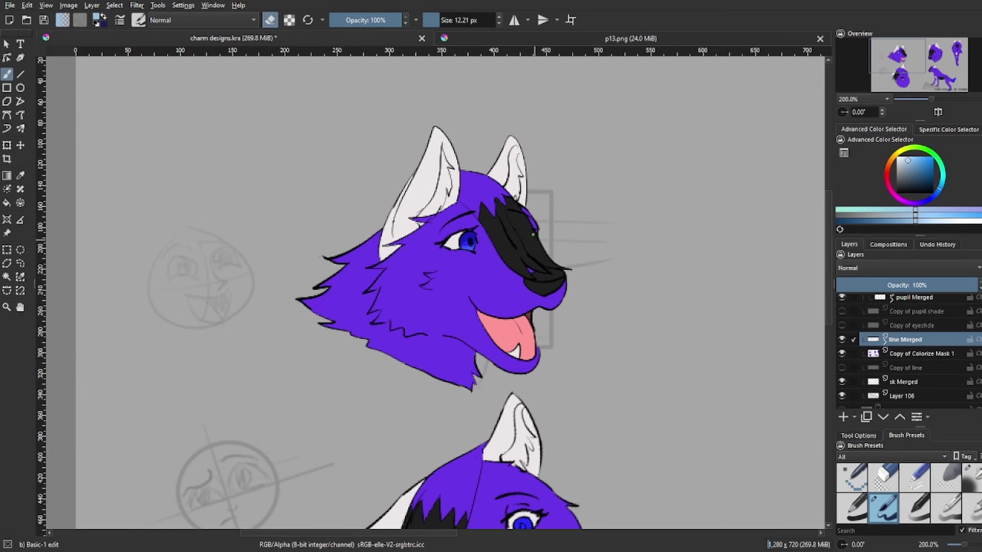
drag(930, 98, 913, 88)
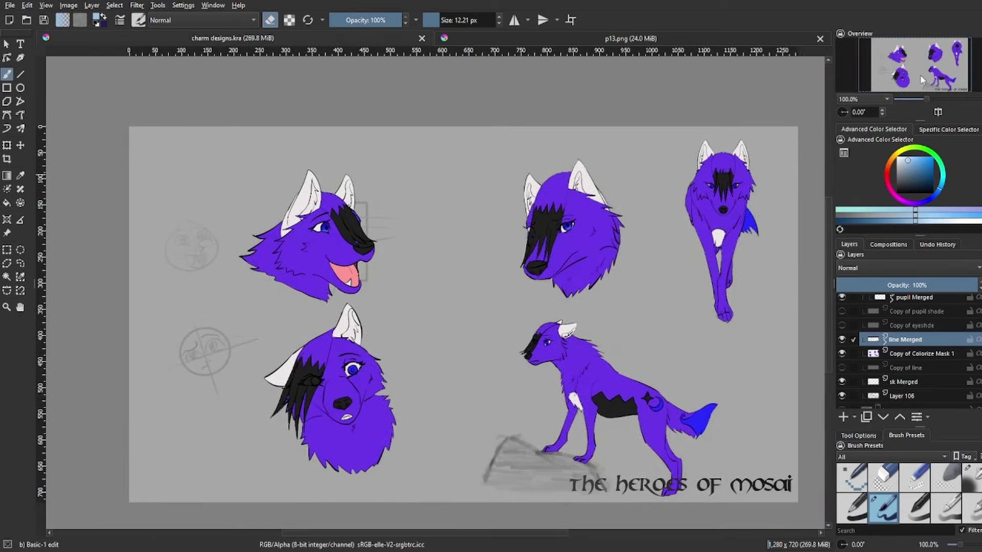
scroll(903, 353, up, 1)
- Show the Copy of pupil shade layer and add a new layer for pupil highlights
click(899, 321)
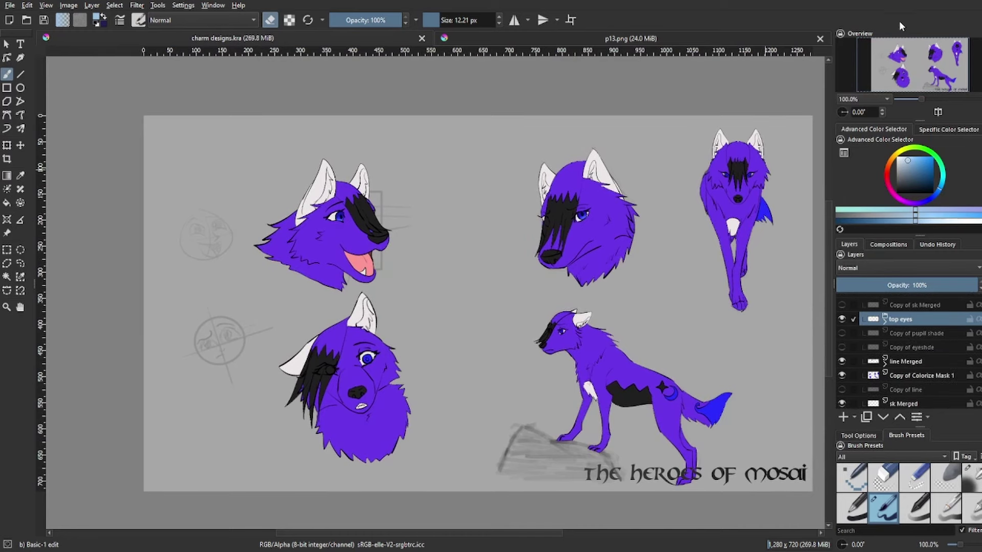
click(909, 333)
key(Insert)
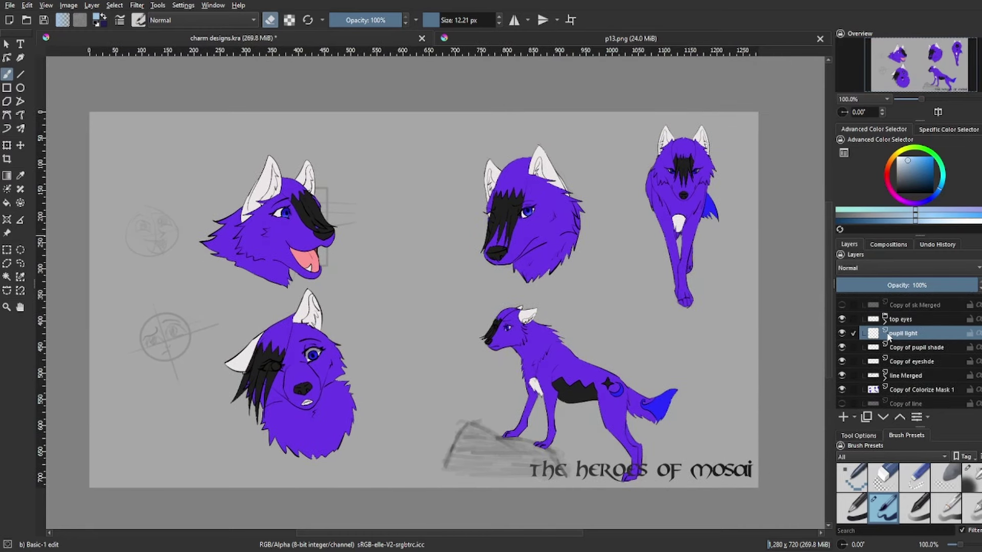
scroll(455, 372, up, 3)
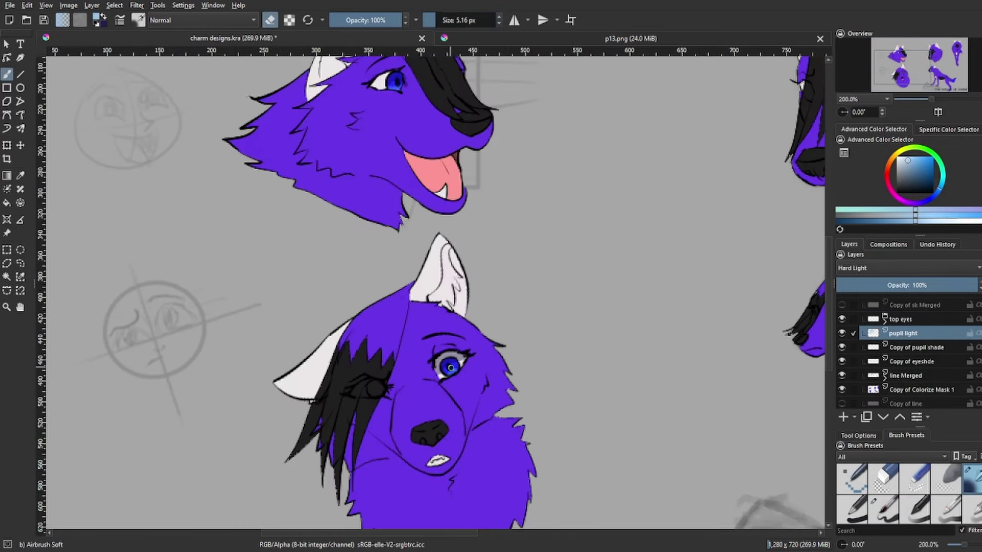
drag(903, 65, 939, 62)
mouse_move(931, 98)
mouse_down()
mouse_move(918, 99)
mouse_move(930, 98)
mouse_up()
- Add a 41% opacity layer above the pupil shade and merge the extra shading into it
click(915, 347)
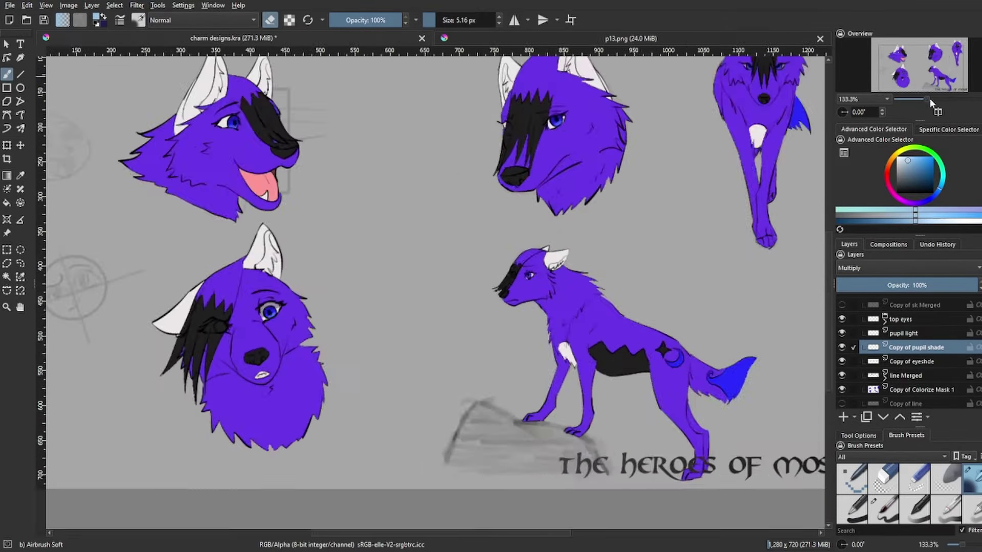
key(Insert)
click(894, 285)
click(883, 508)
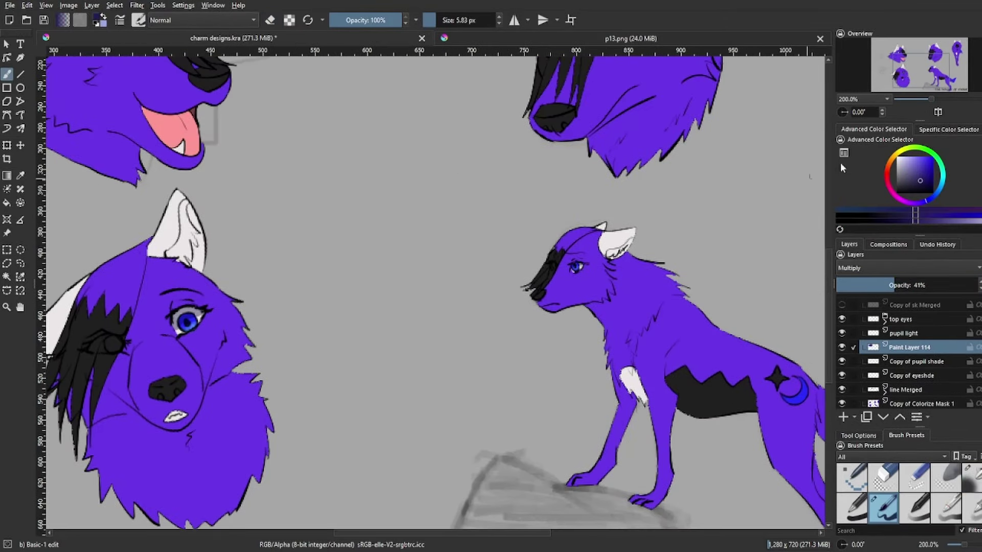
drag(931, 99, 924, 100)
key(ctrl+e)
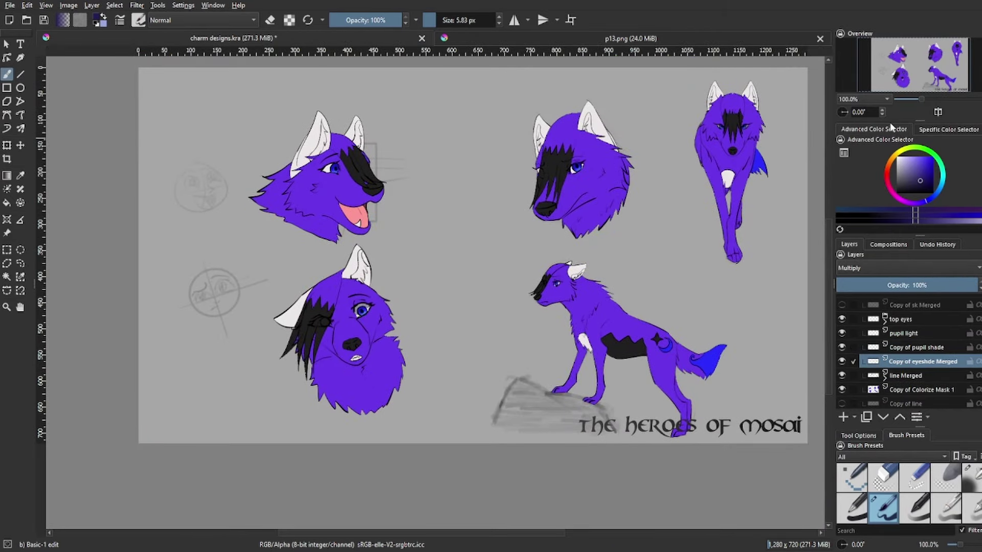
- Name the shading layer 'gradient' and clear the selection
scroll(915, 348, up, 1)
text(gradient)
key(Return)
key(minus)
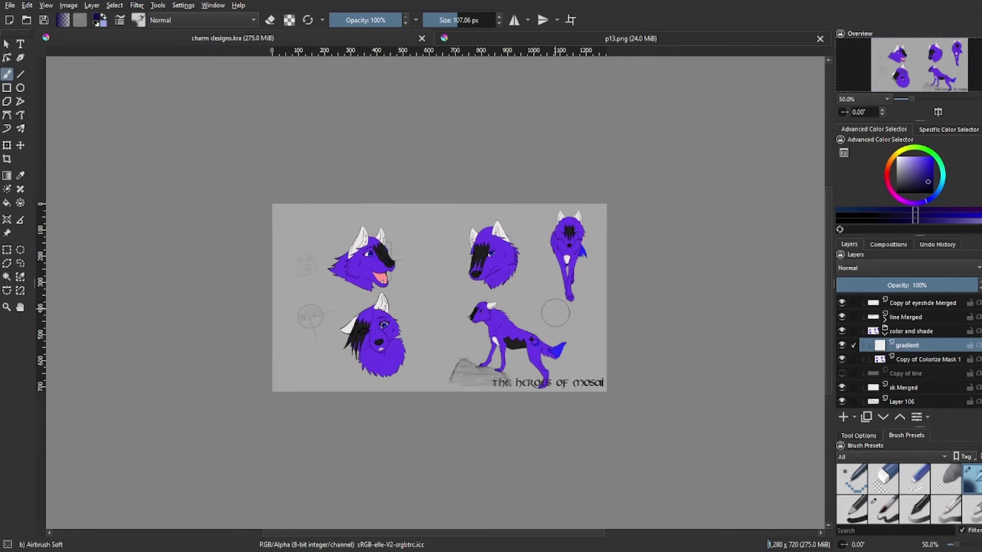
drag(532, 207, 534, 211)
key(ctrl+shift+a)
- Toggle eraser and mirror painting and swap between black and purple while viewing the wolf heads
drag(902, 99, 931, 99)
scroll(614, 92, up, 1)
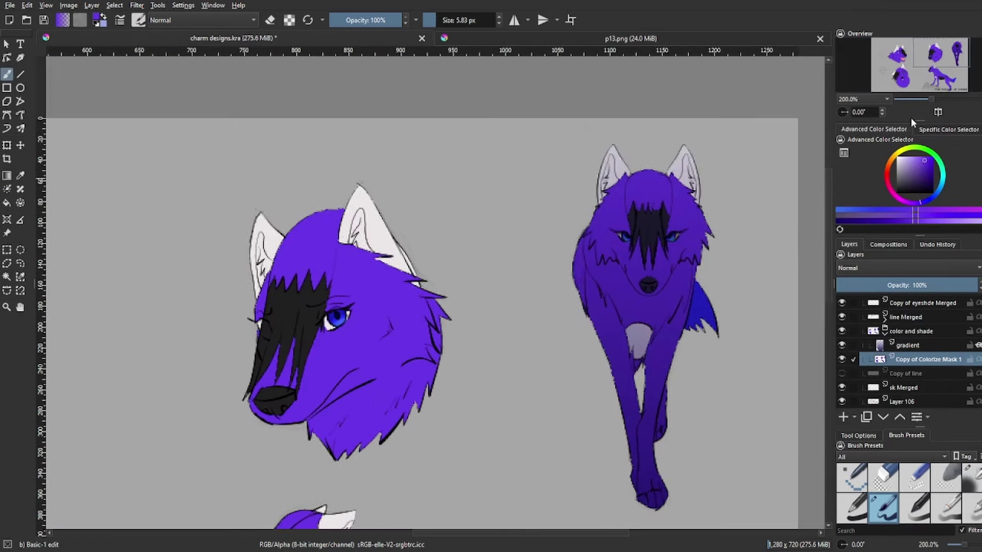
key(Page_Up)
key(Page_Up)
key(Page_Up)
key(e)
key(m)
key(d)
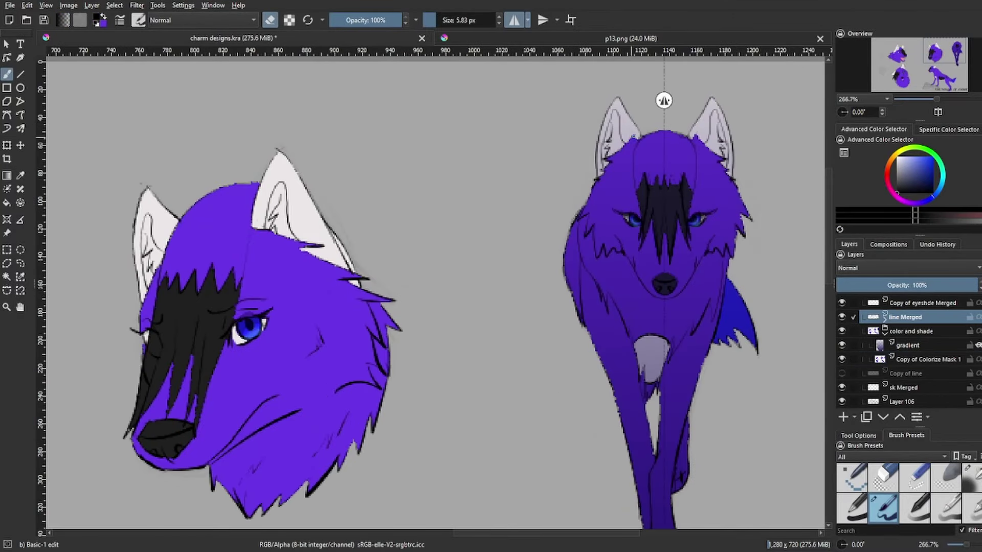
key(Page_Down)
key(Page_Down)
key(Page_Down)
key(x)
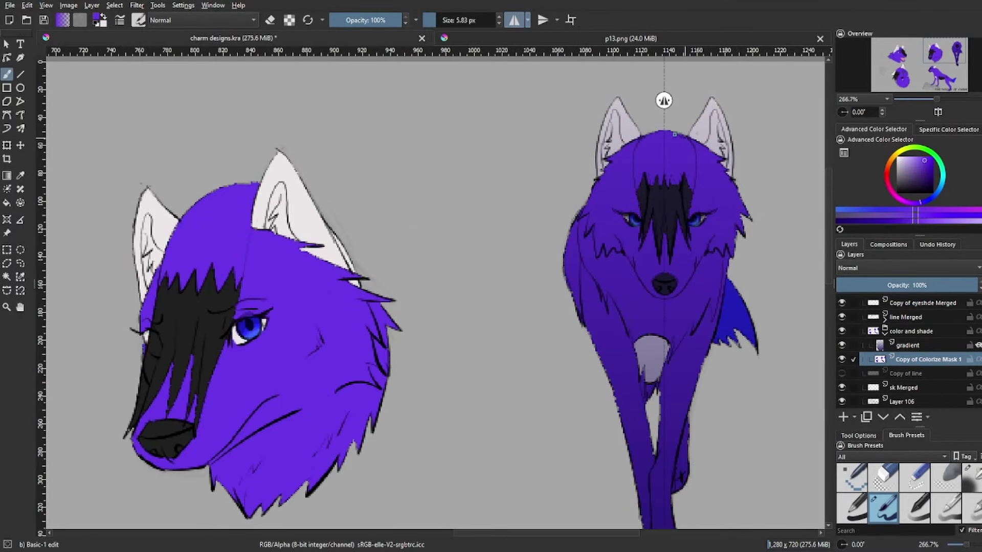
key(m)
key(Page_Up)
key(Page_Up)
key(Page_Up)
drag(936, 98, 920, 98)
- Add a 'cell' paint layer, fill it with shade, and set it to Multiply at about 41%
key(e)
key(d)
key(Insert)
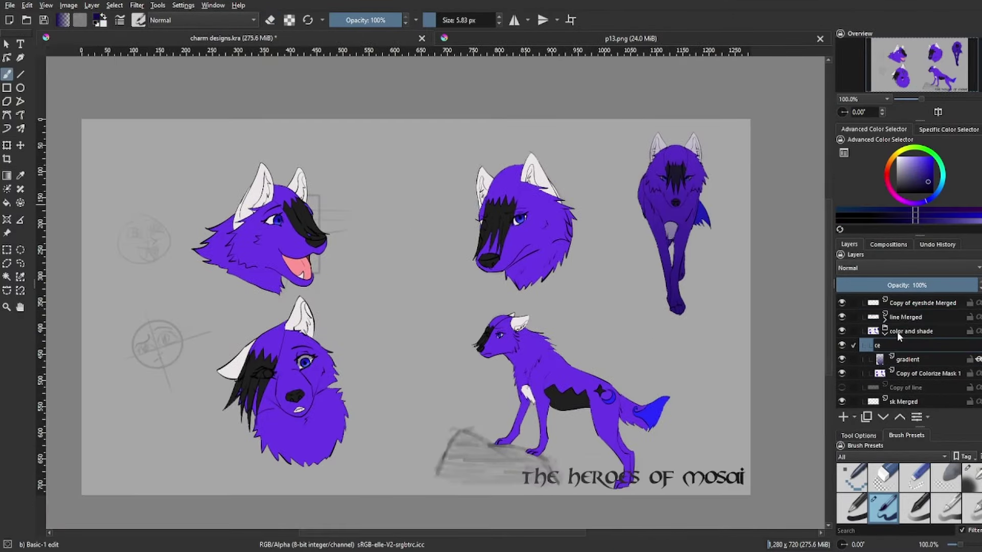
drag(435, 21, 463, 21)
key(shift+BackSpace)
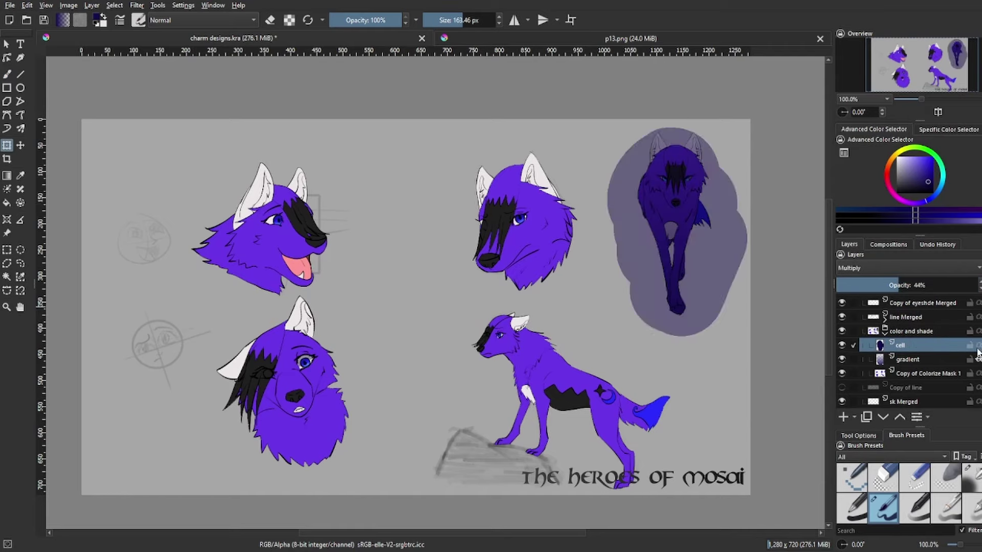
key(Page_Up)
key(Page_Up)
key(Page_Down)
key(Page_Down)
- Select the coloured wolf figures from the Copy of Colorize Mask 1 layer and zoom to the front-view wolf
click(905, 378)
click(706, 280)
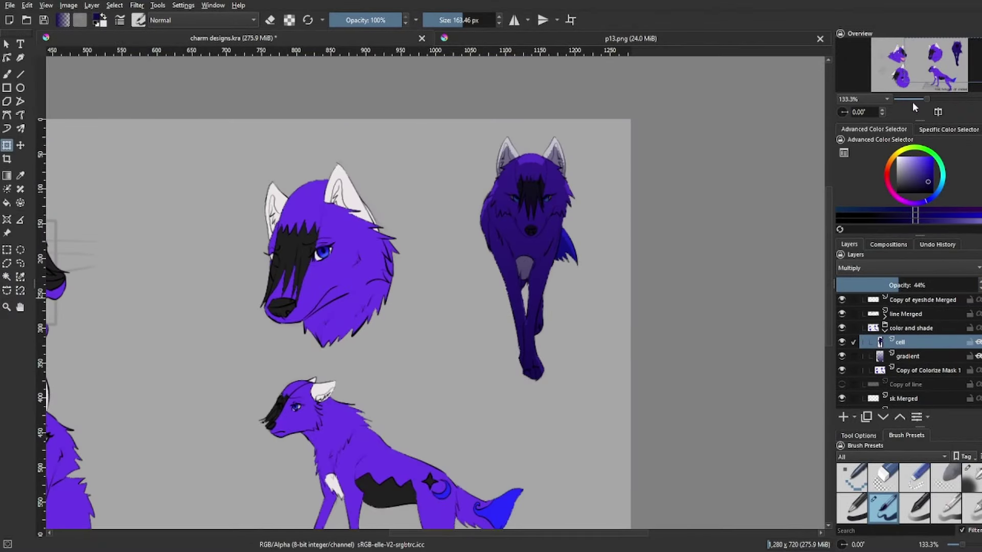
drag(925, 99, 920, 99)
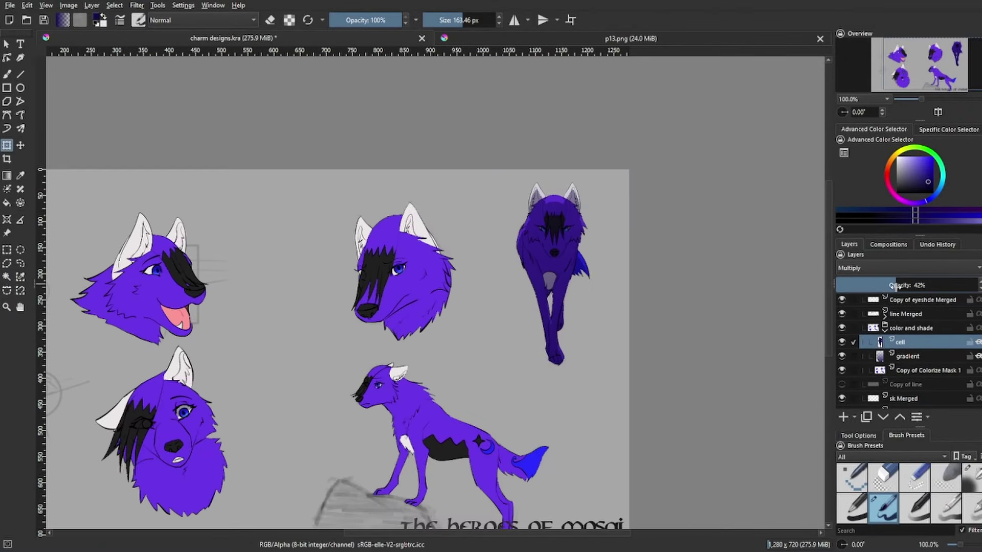
scroll(913, 75, up, 2)
scroll(922, 69, up, 2)
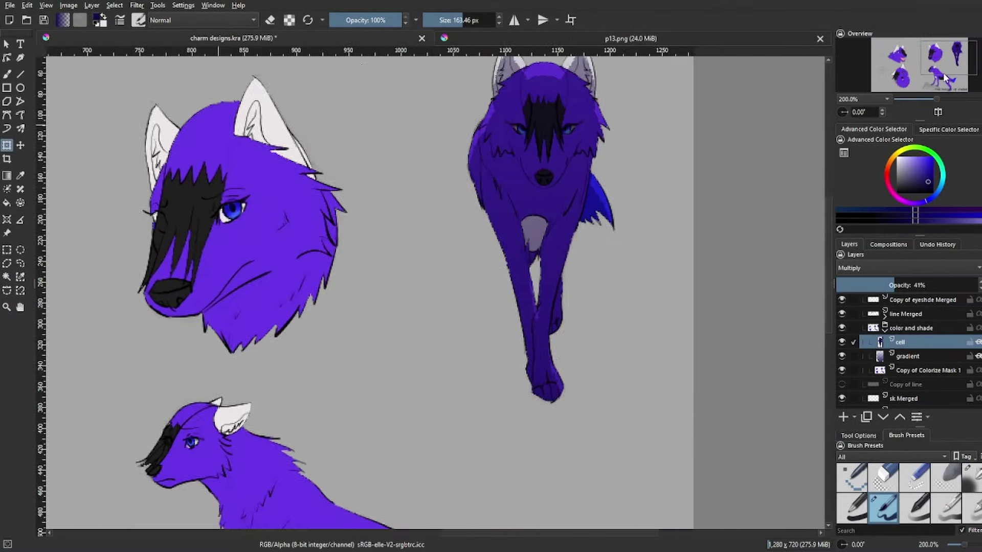
drag(934, 64, 911, 66)
scroll(917, 95, down, 3)
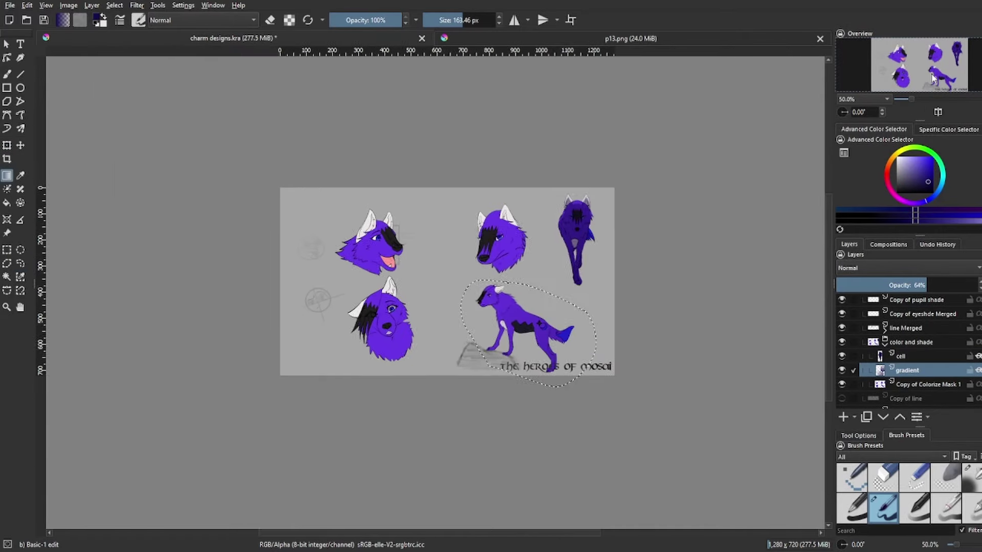
- Try painting and filling darker shade over the standing wolf on the cell layer, undoing the attempts
key(Page_Up)
key(b)
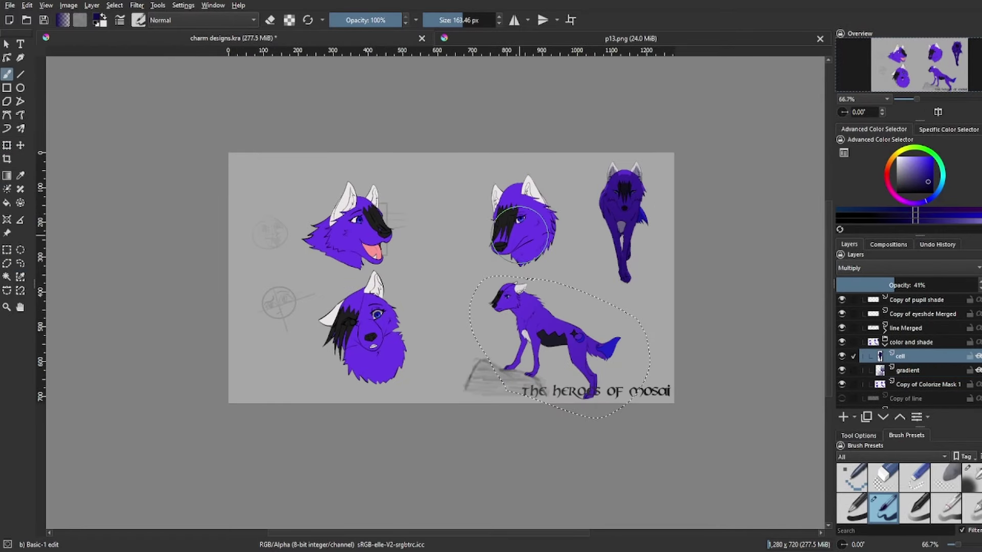
drag(578, 381, 638, 308)
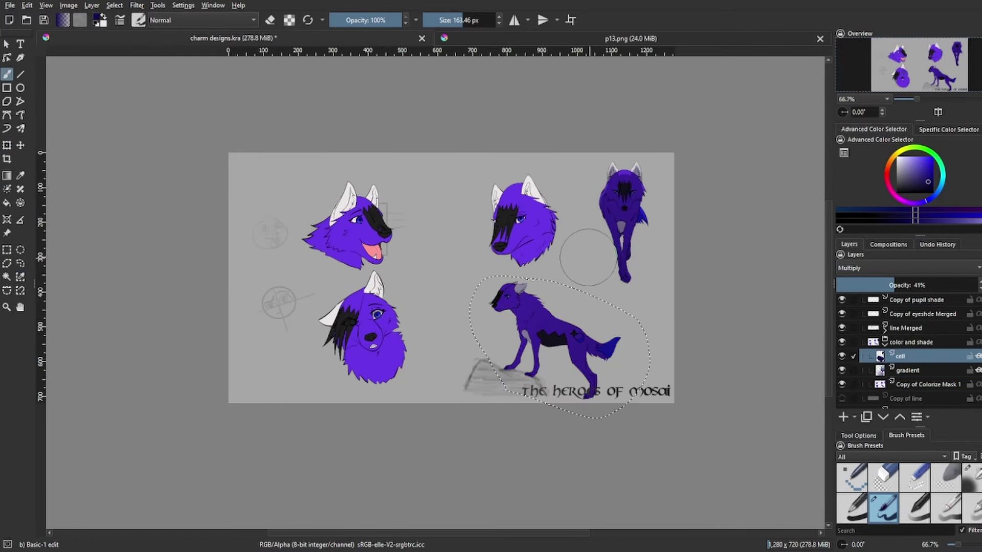
key(shift+BackSpace)
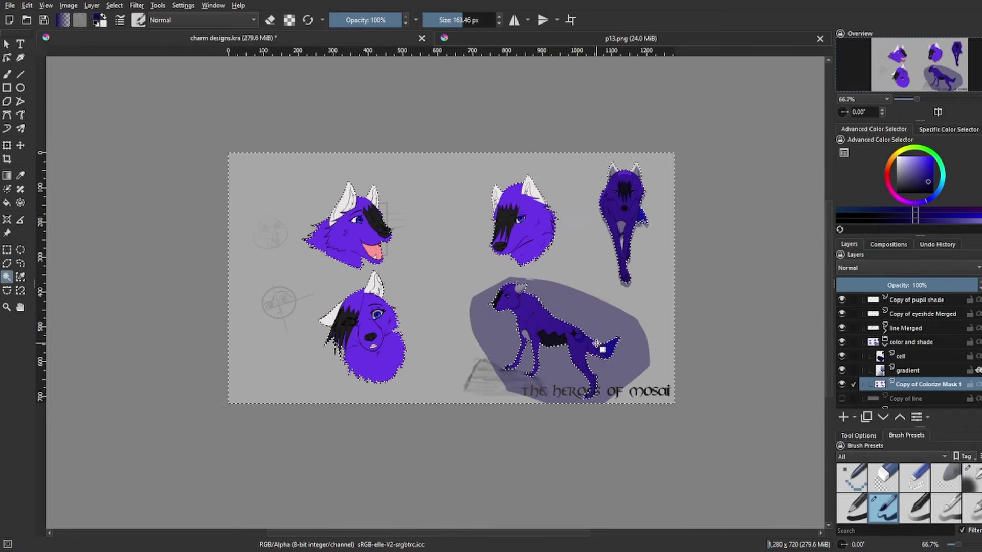
key(ctrl+z)
key(e)
key(ctrl+shift+a)
key(ctrl+t)
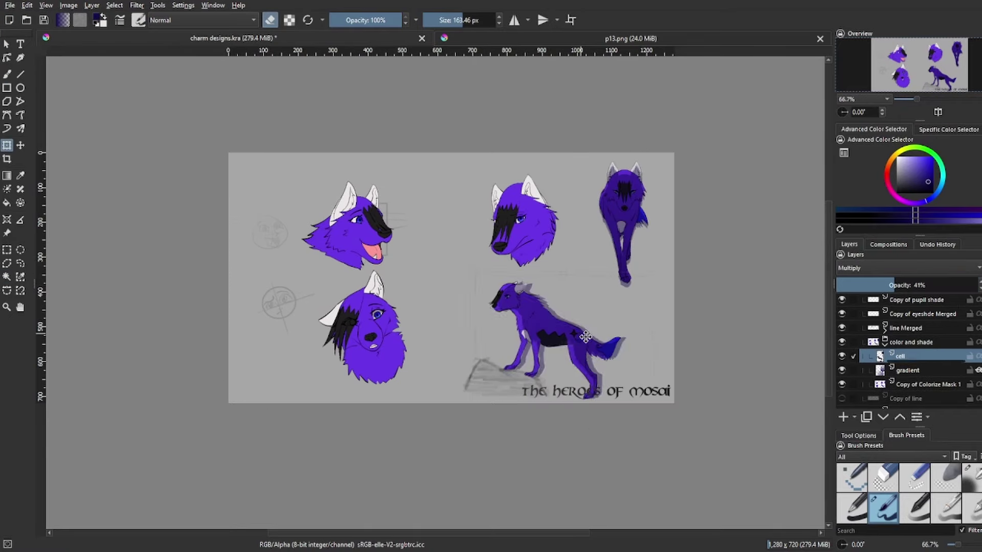
key(ctrl+z)
key(b)
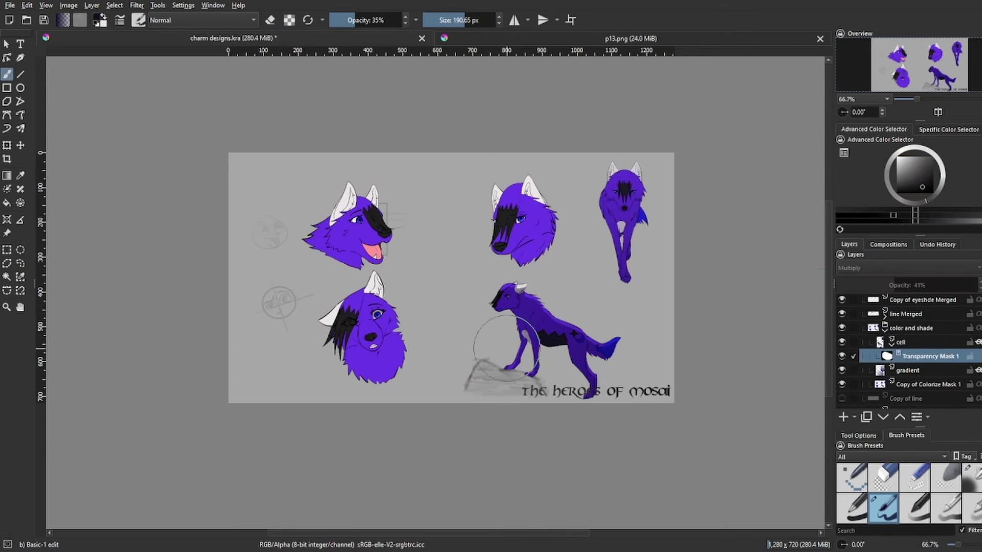
- Add a transparency mask to the cell layer and ready a full-opacity white brush
key(ctrl+shift+t)
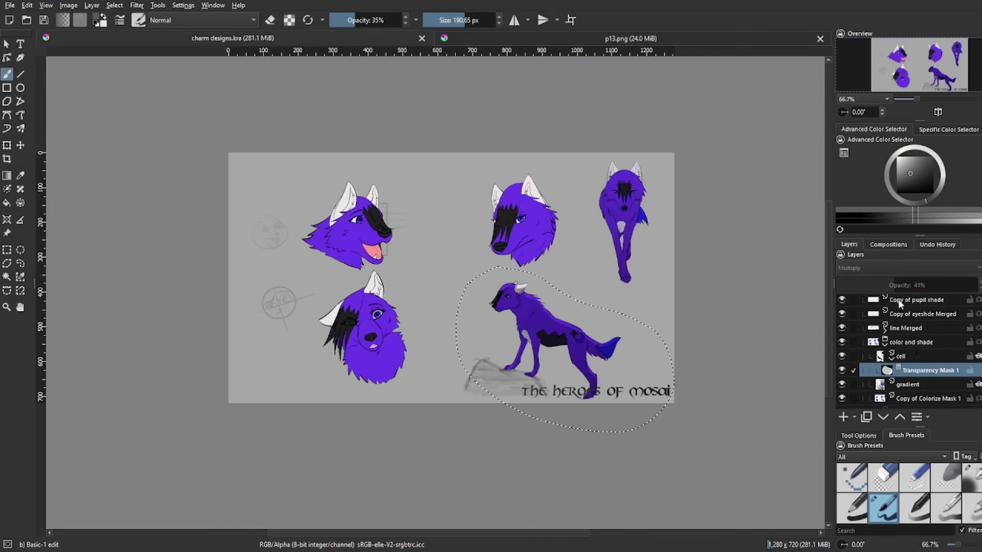
key(ctrl+z)
key(ctrl+shift+z)
key(ctrl+z)
key(ctrl+shift+z)
drag(357, 20, 404, 20)
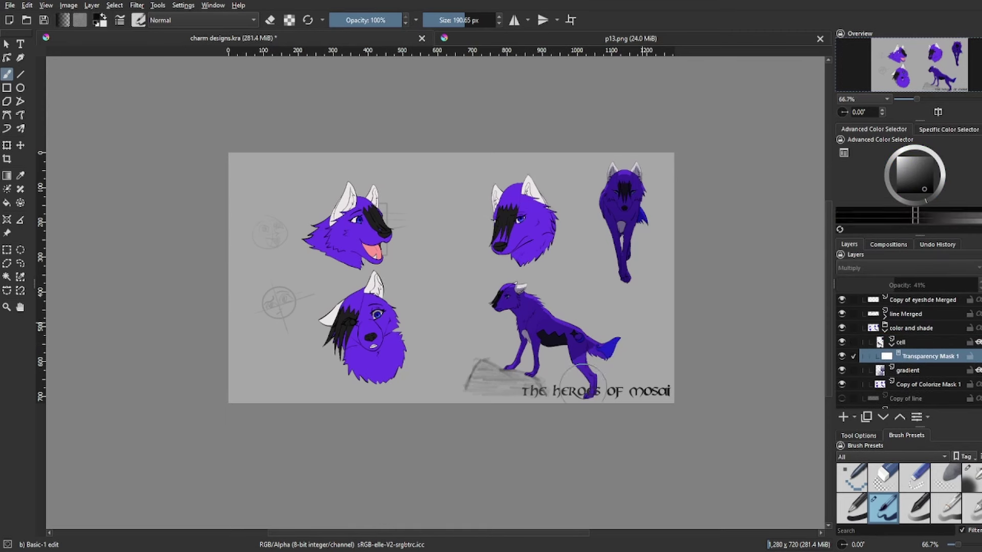
key(x)
click(929, 71)
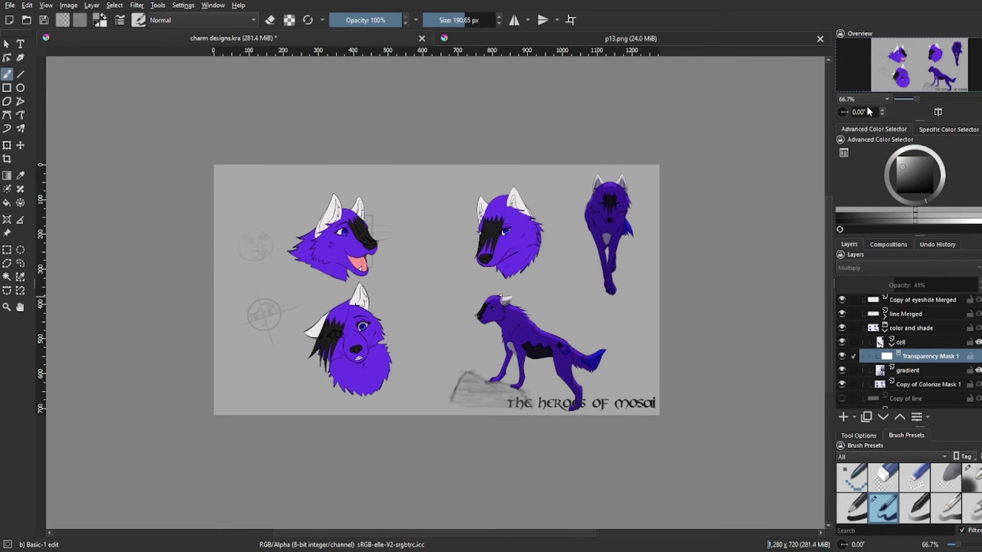
drag(937, 79, 928, 77)
- Return to the cell layer with freehand selection and the paint brush ready
key(Page_Up)
click(19, 264)
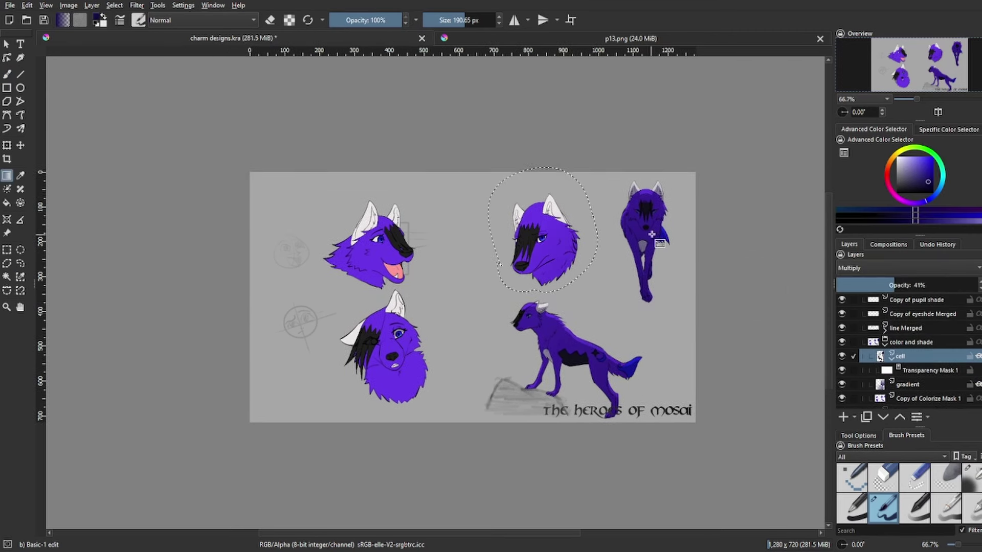
key(Page_Down)
key(Page_Up)
key(b)
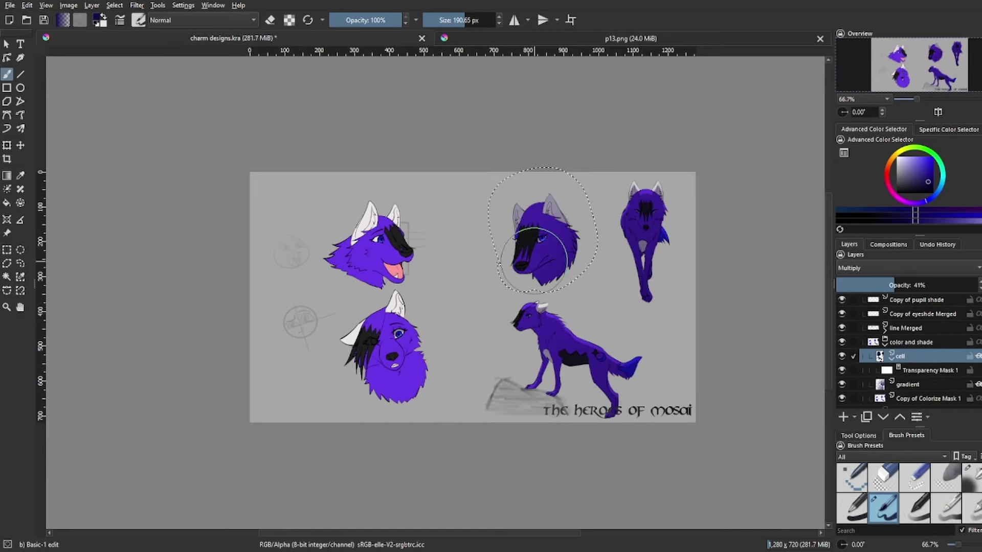
scroll(946, 313, down, 1)
- Fill the selected head area with shade, then undo it and switch to erasing at 100% zoom
key(shift+BackSpace)
click(578, 238)
key(ctrl+z)
key(ctrl+z)
key(b)
key(e)
mouse_move(932, 67)
mouse_down()
mouse_move(909, 64)
mouse_move(923, 72)
mouse_move(915, 82)
mouse_up()
key(1)
- Transform the cell shading, then mask it around the top of the three-quarter head
key(ctrl+t)
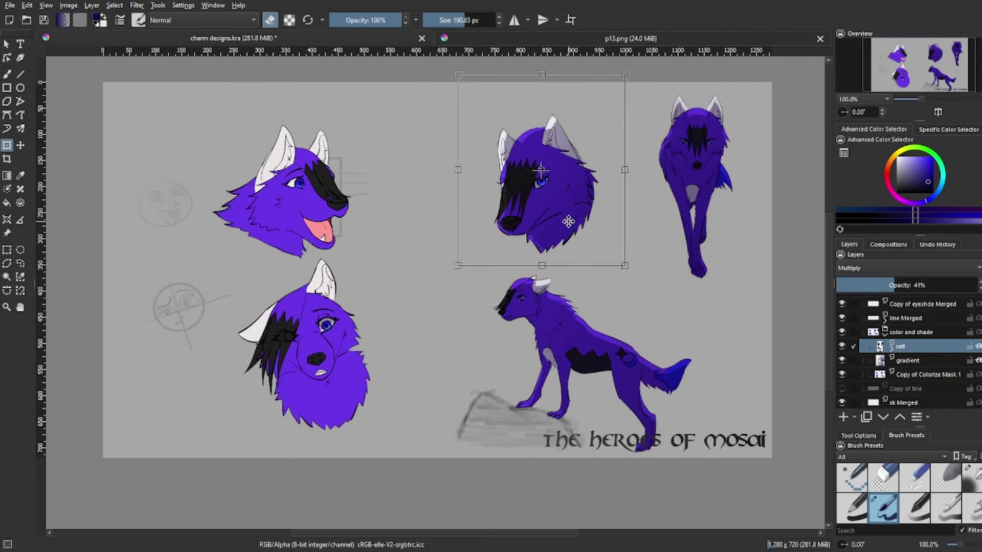
key(Return)
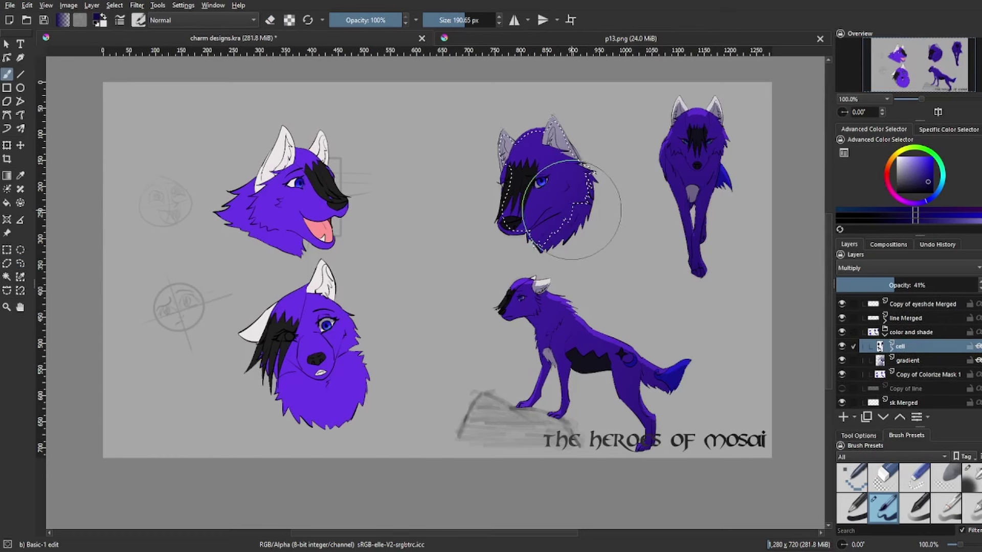
mouse_move(511, 138)
mouse_down()
mouse_move(547, 102)
mouse_move(526, 135)
mouse_up()
key(ctrl+shift+m)
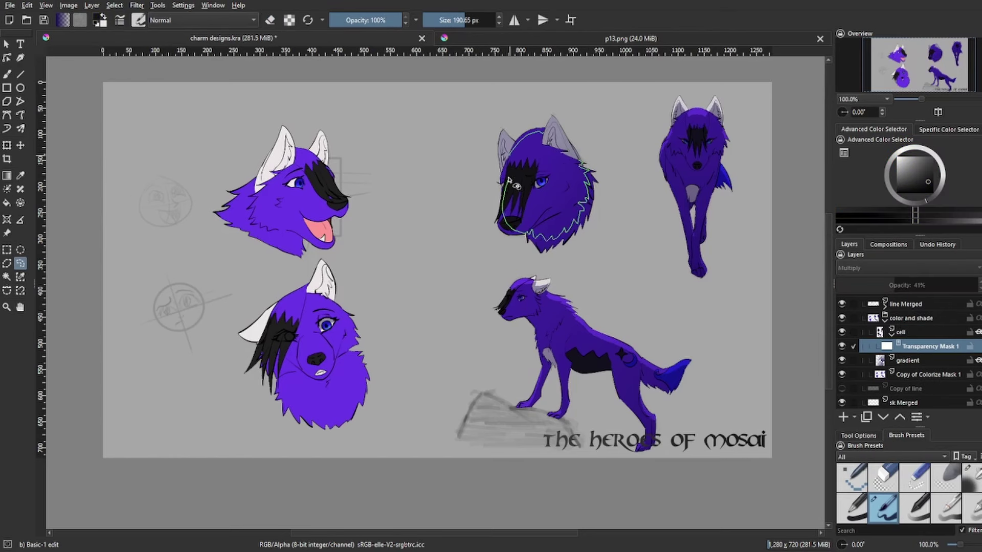
- Switch to a smaller painting brush and recentre the view on the left-hand heads
key(b)
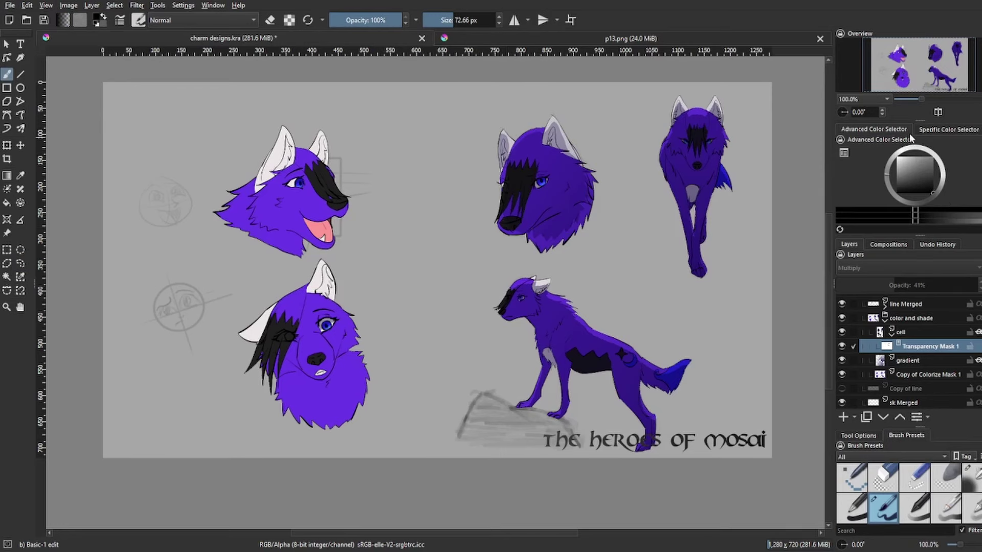
drag(926, 100, 918, 96)
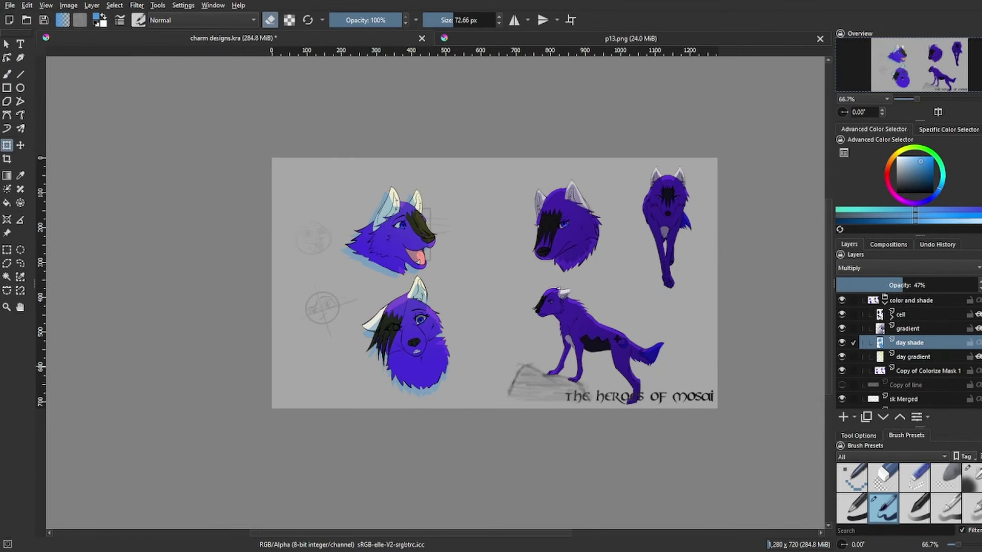
scroll(432, 348, up, 2)
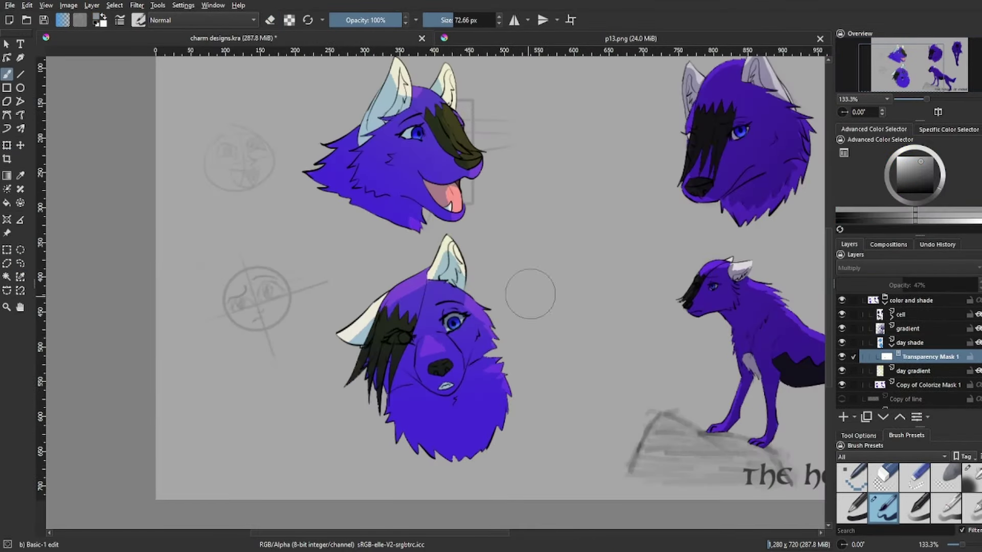